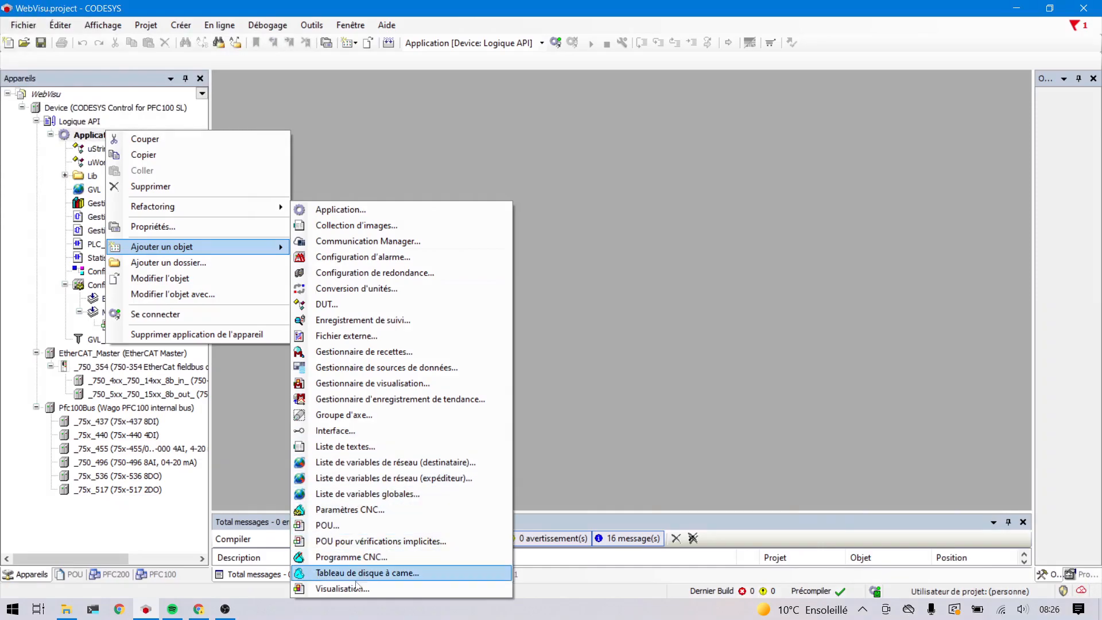
- Add a visualization named Home to the Application with the VisuSymbols (System) symbol library active
{"action": "left_click", "coordinate": [353, 589]}
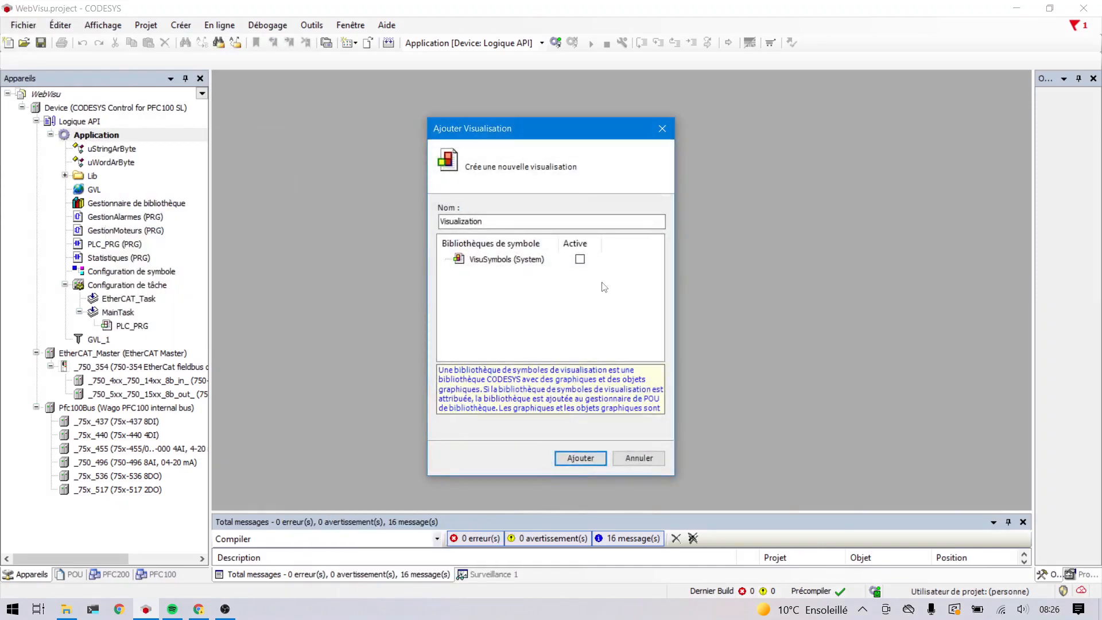
{"action": "double_click", "coordinate": [495, 222]}
{"action": "type", "text": "H"}
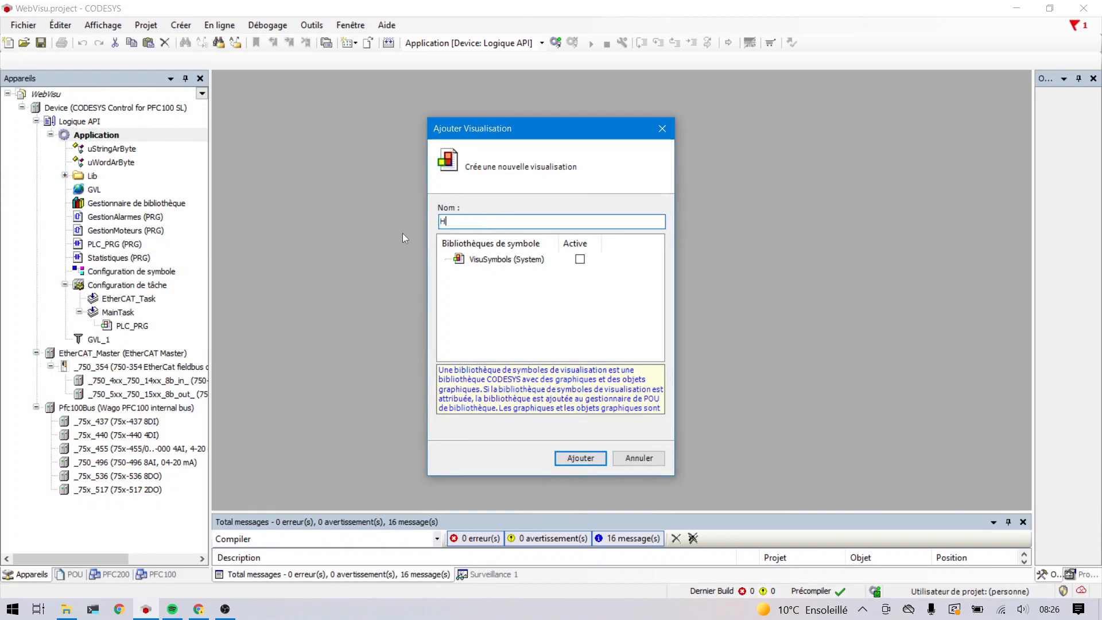
{"action": "type", "text": "ome"}
{"action": "left_click", "coordinate": [582, 262]}
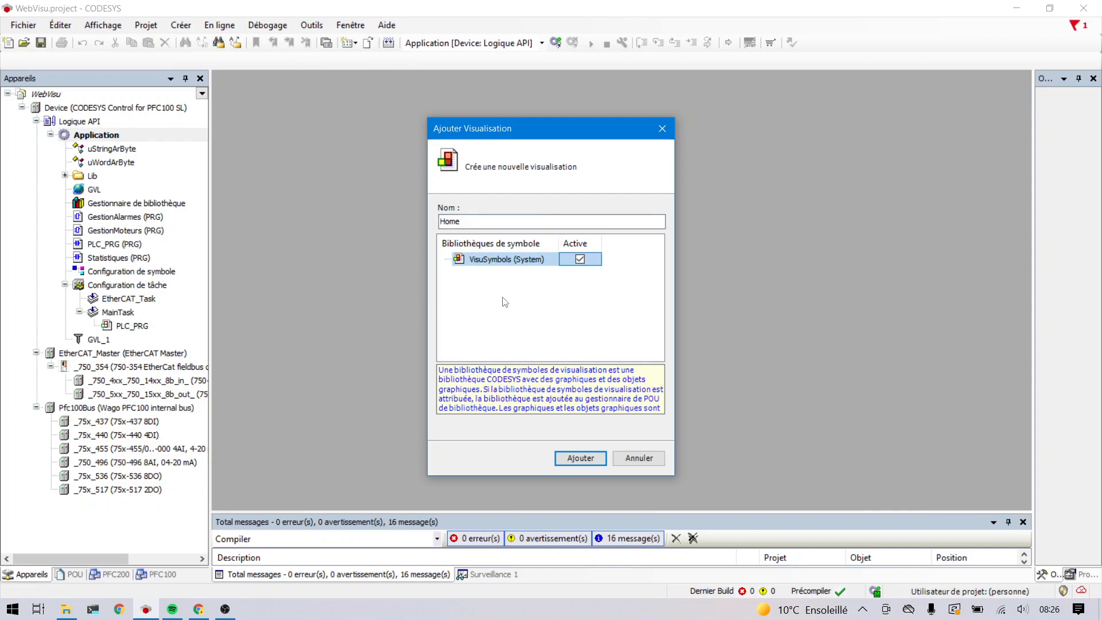
{"action": "left_click", "coordinate": [581, 458]}
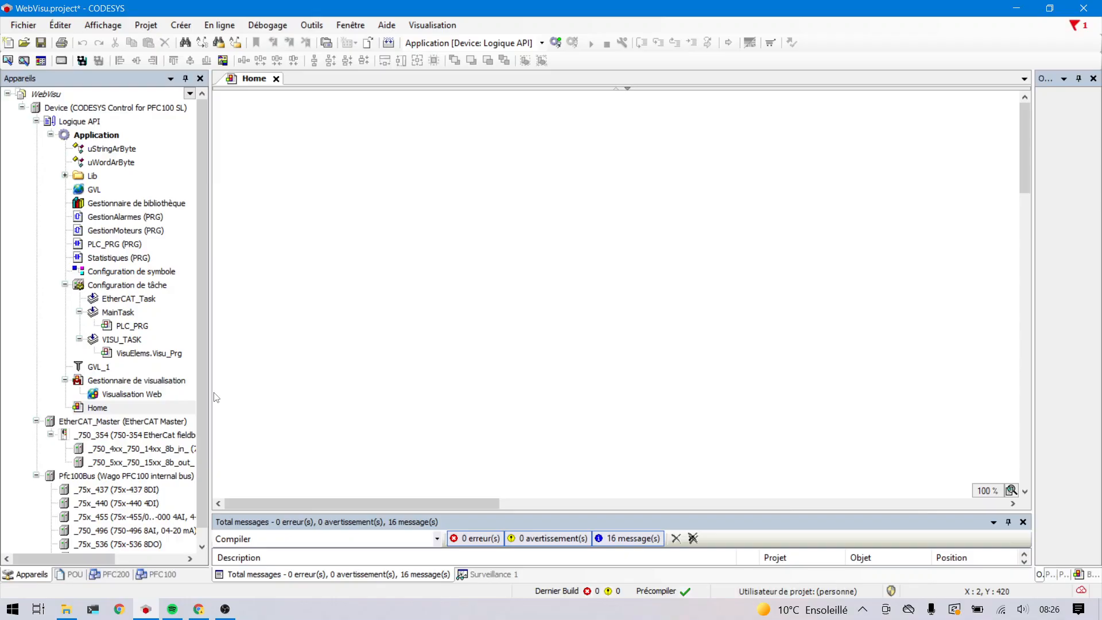
- Widen the device tree, open the visualization manager and examine its general settings and selected style
{"action": "left_click_drag", "start_coordinate": [211, 391], "coordinate": [293, 386]}
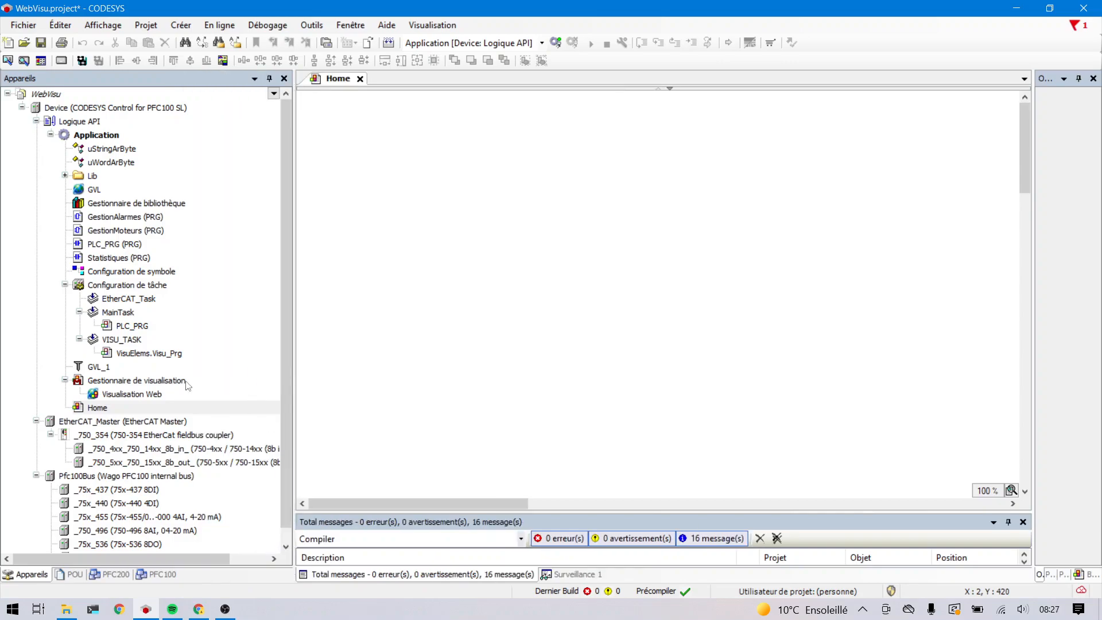
{"action": "left_click", "coordinate": [124, 382]}
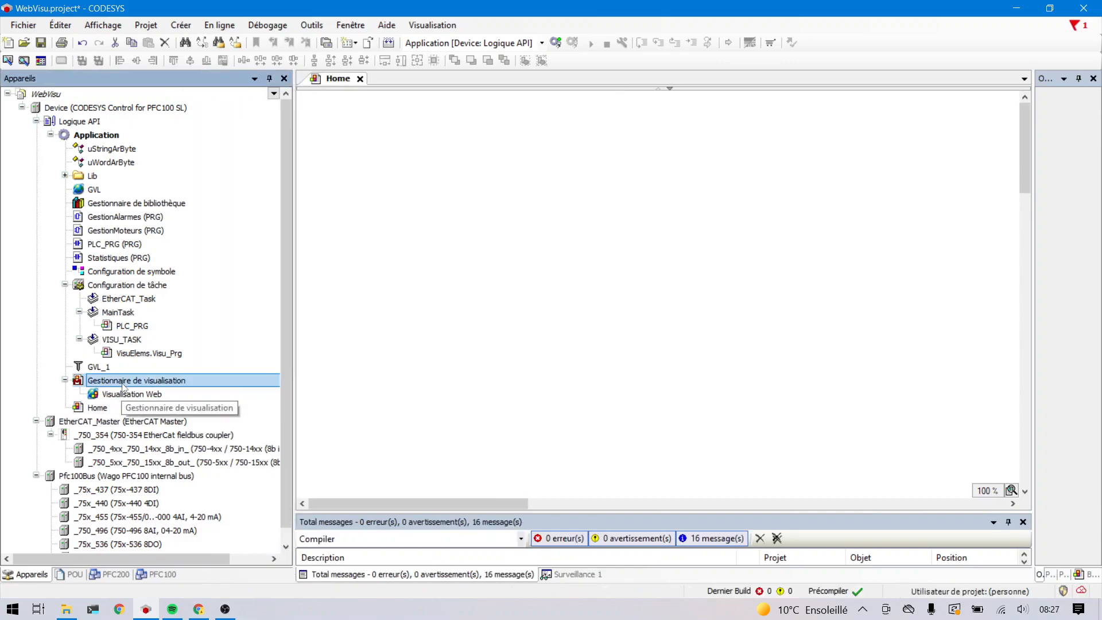
{"action": "left_click", "coordinate": [124, 396]}
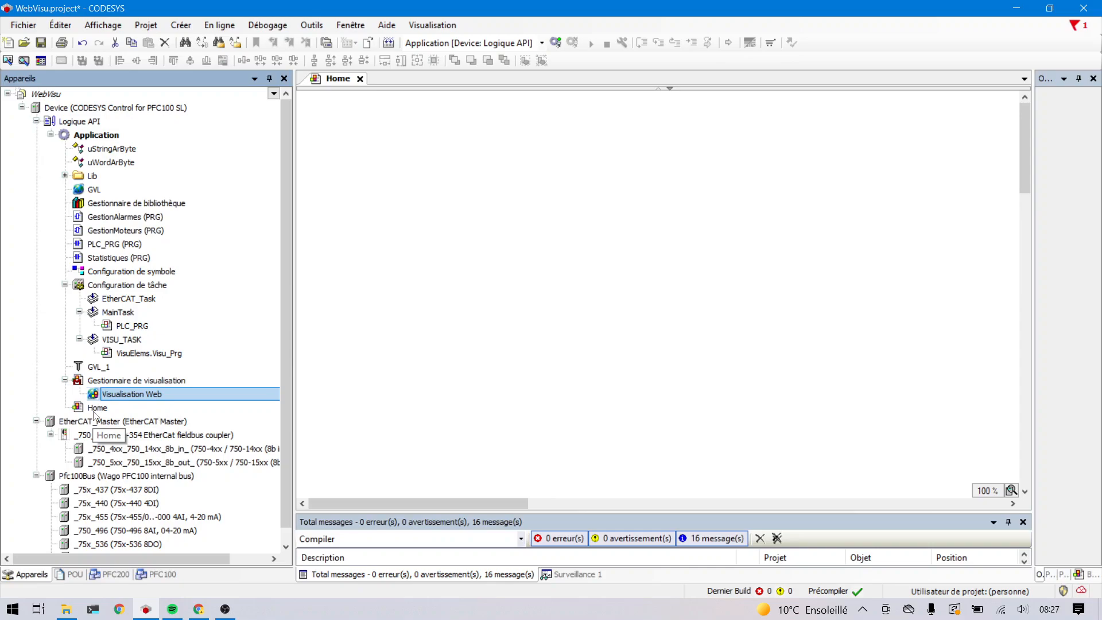
{"action": "left_click", "coordinate": [124, 381]}
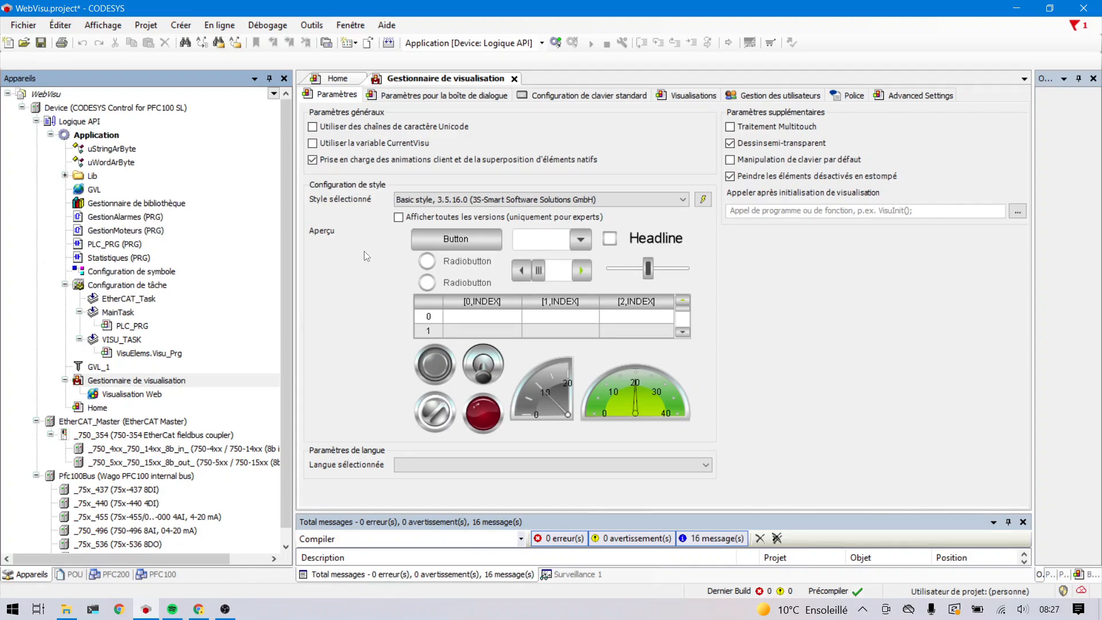
{"action": "left_click", "coordinate": [422, 199]}
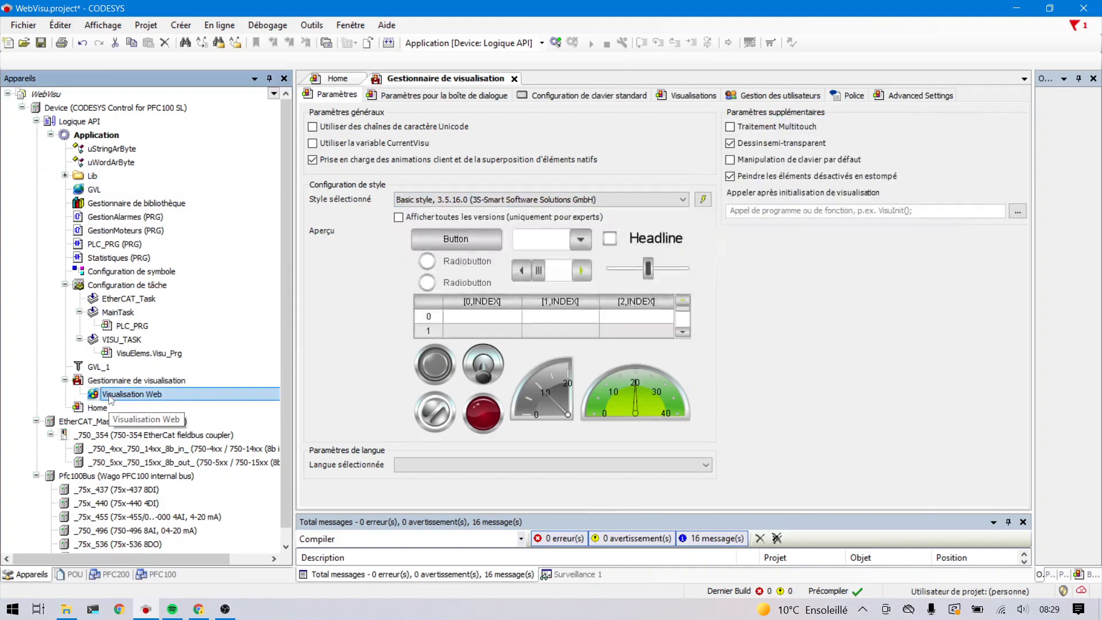
- Open the Visualisation Web settings and check which object types can be added under the visualization manager
{"action": "double_click", "coordinate": [127, 395]}
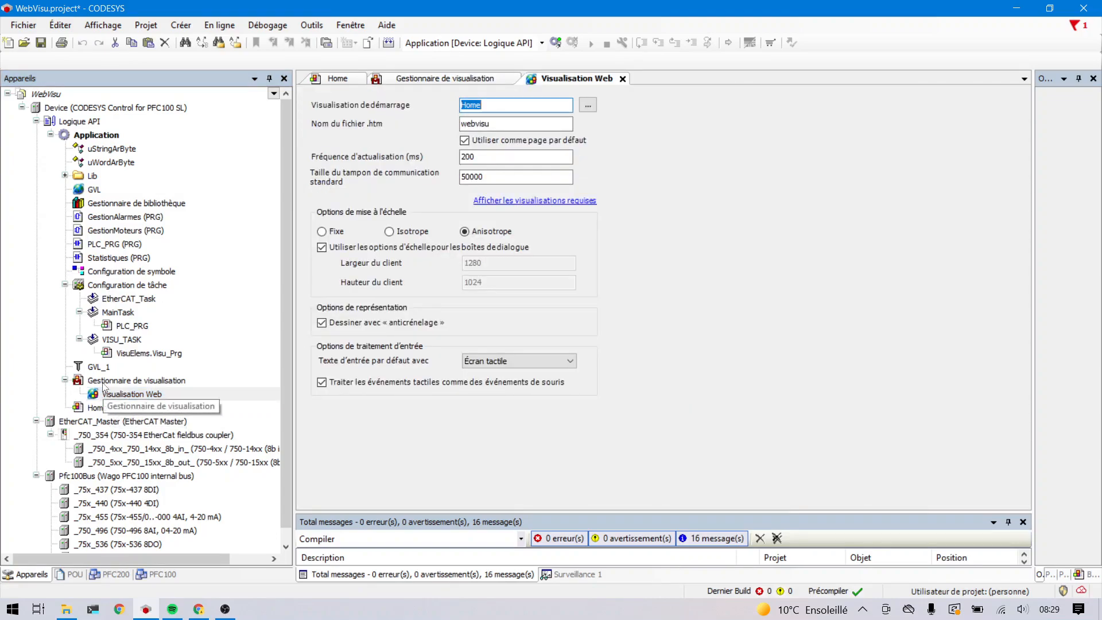
{"action": "right_click", "coordinate": [104, 381]}
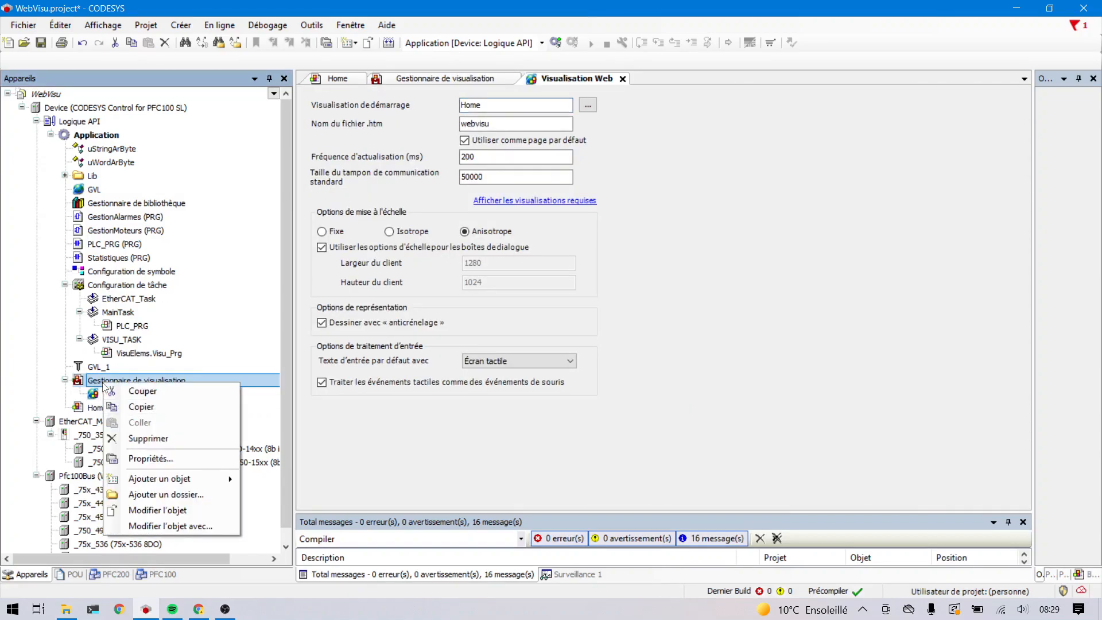
{"action": "mouse_move", "coordinate": [187, 485]}
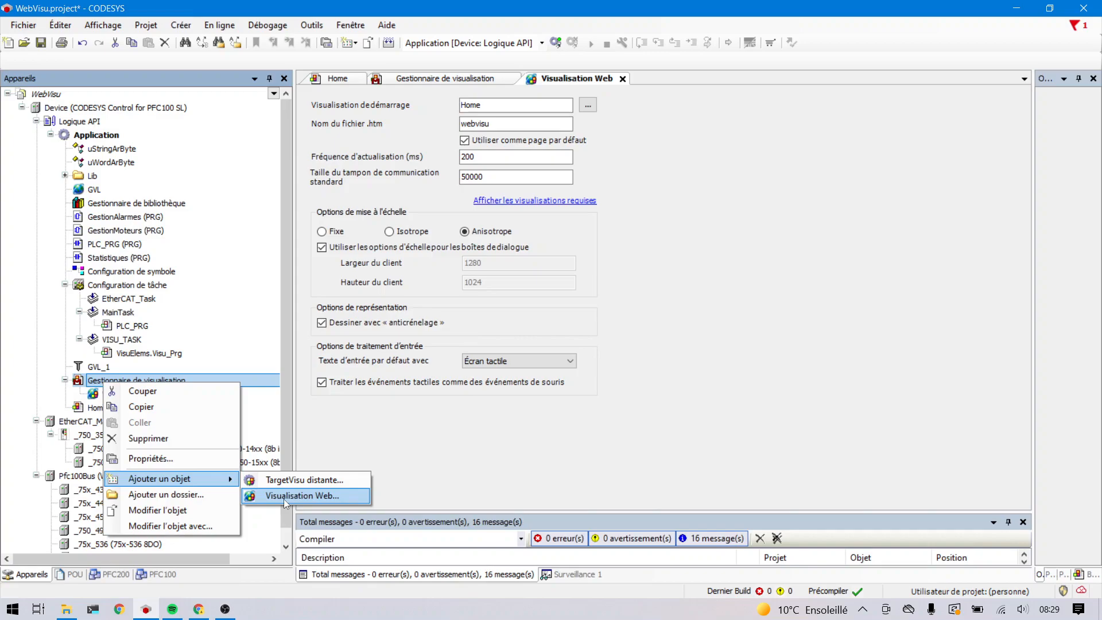
{"action": "left_click", "coordinate": [480, 436]}
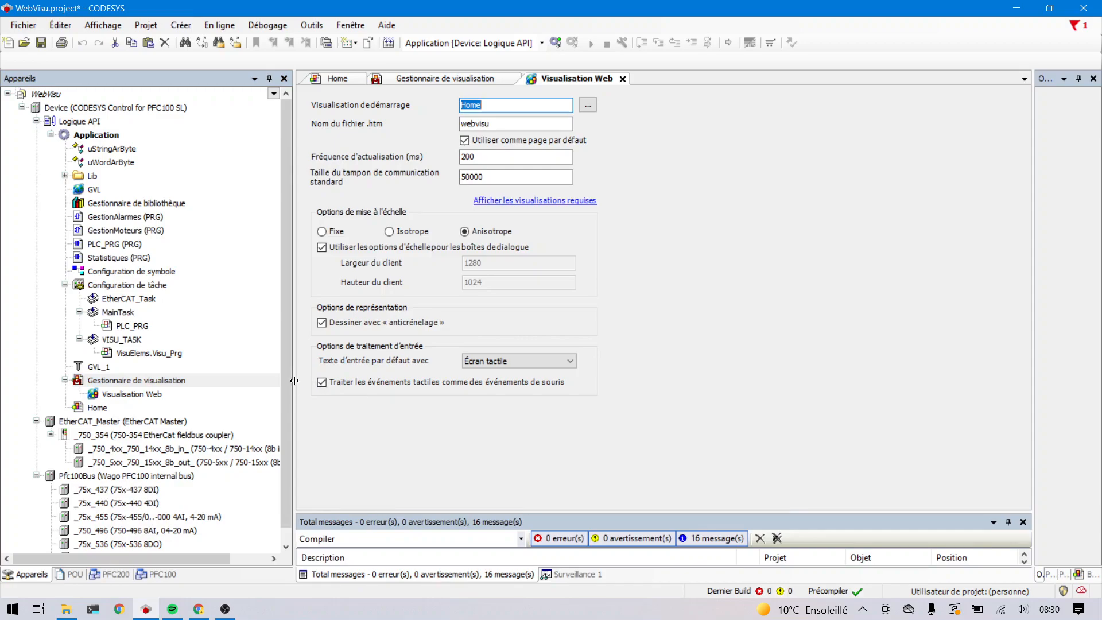
- Review the web visualization's start page, .htm file name and refresh rate
{"action": "left_click", "coordinate": [111, 396]}
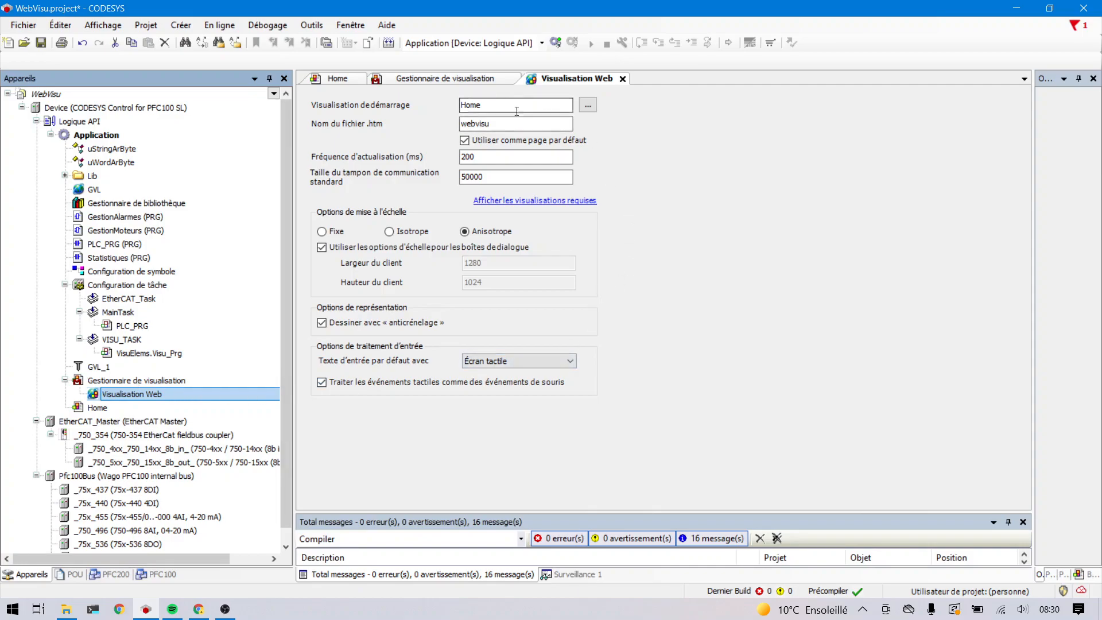
{"action": "left_click_drag", "start_coordinate": [488, 105], "coordinate": [453, 107]}
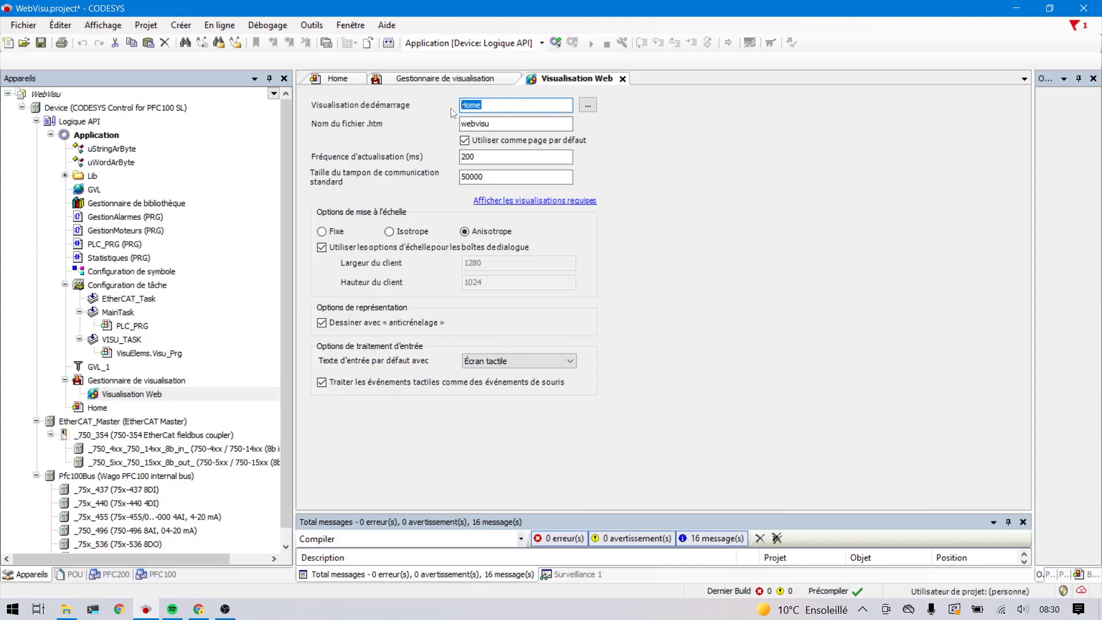
{"action": "left_click", "coordinate": [509, 124]}
{"action": "left_click_drag", "start_coordinate": [508, 126], "coordinate": [423, 122]}
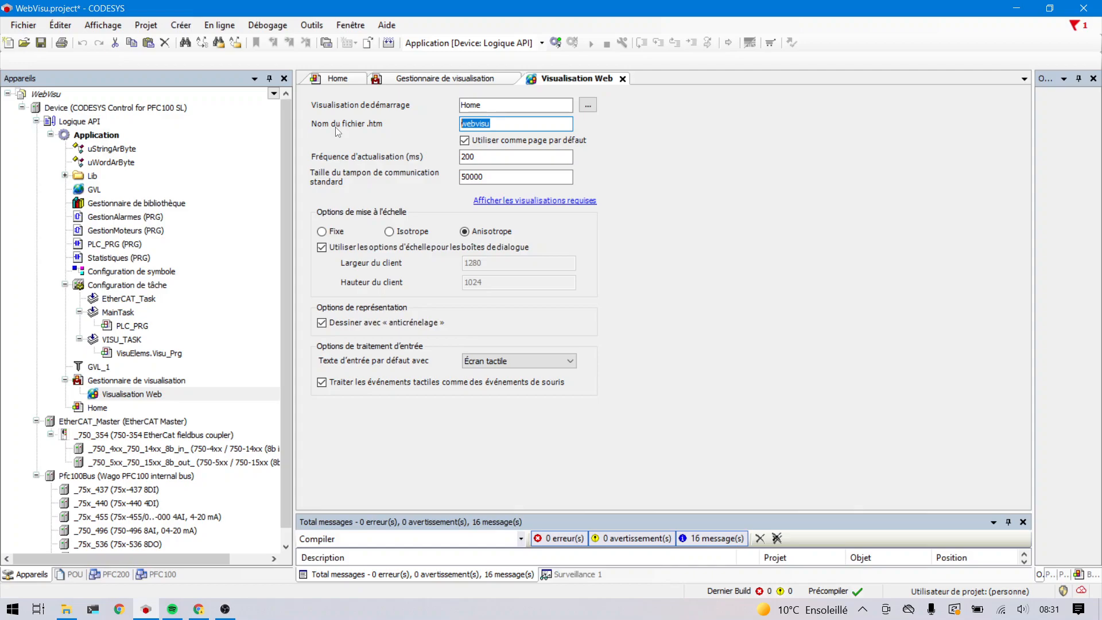
{"action": "key", "text": "Tab"}
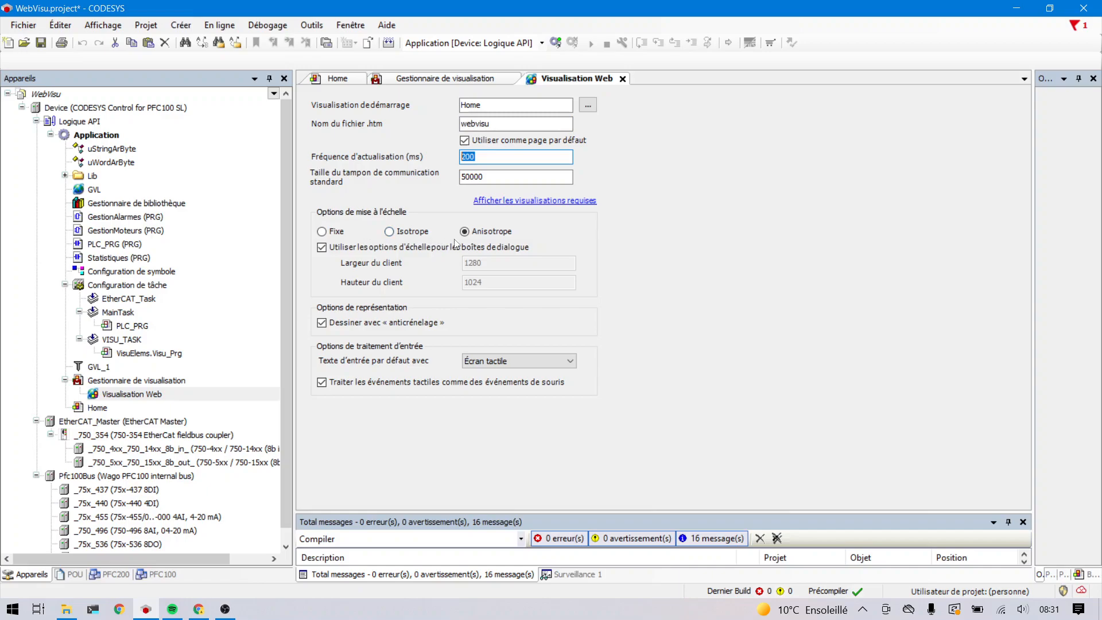
- Set the web visualization's scaling to Isotrope and its default text input to Clavier
{"action": "left_click", "coordinate": [333, 233]}
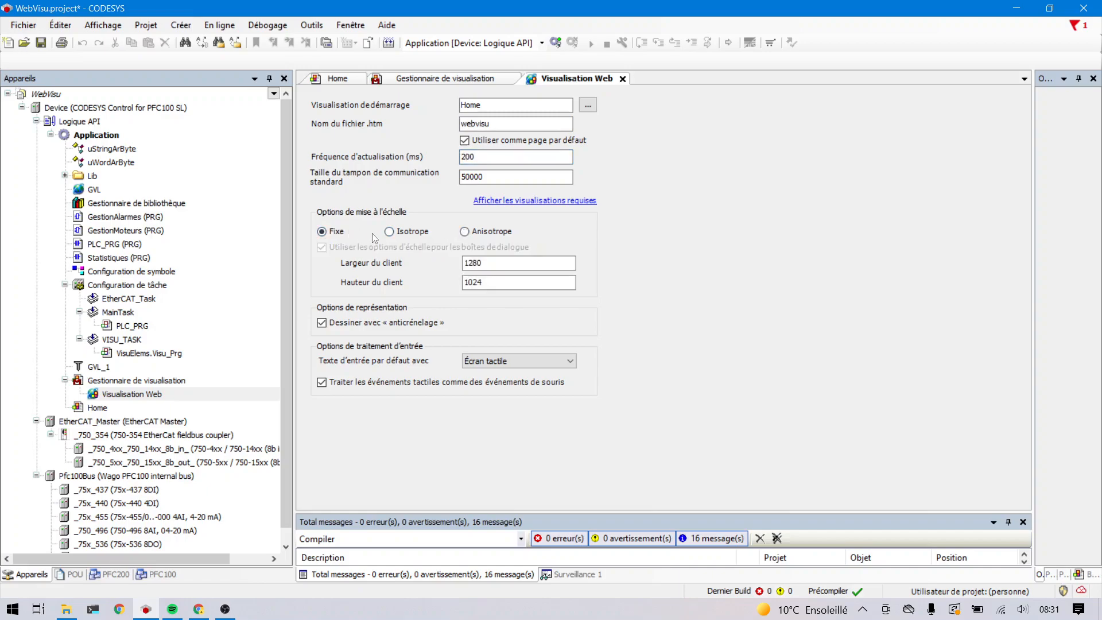
{"action": "left_click", "coordinate": [411, 236]}
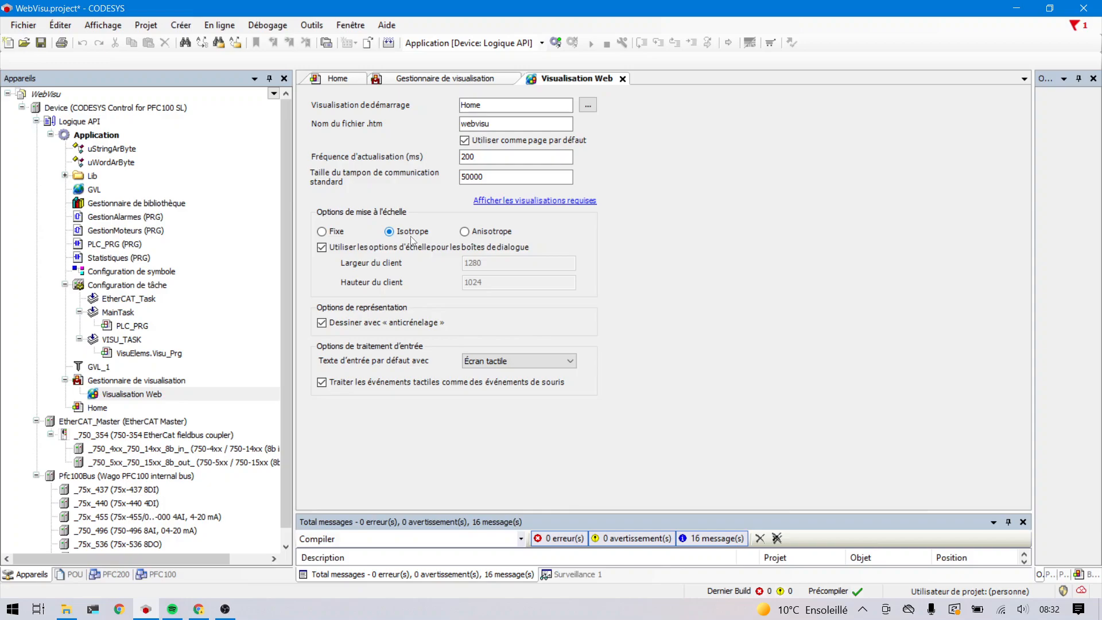
{"action": "left_click", "coordinate": [466, 234]}
{"action": "left_click", "coordinate": [415, 235]}
{"action": "left_click", "coordinate": [553, 360]}
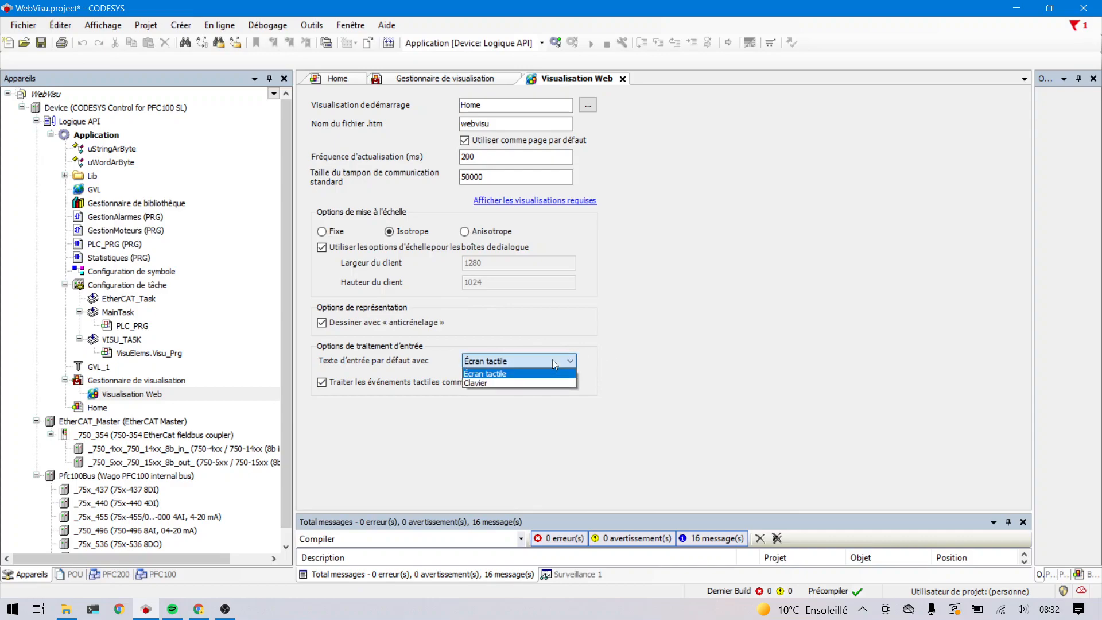
{"action": "left_click", "coordinate": [533, 383]}
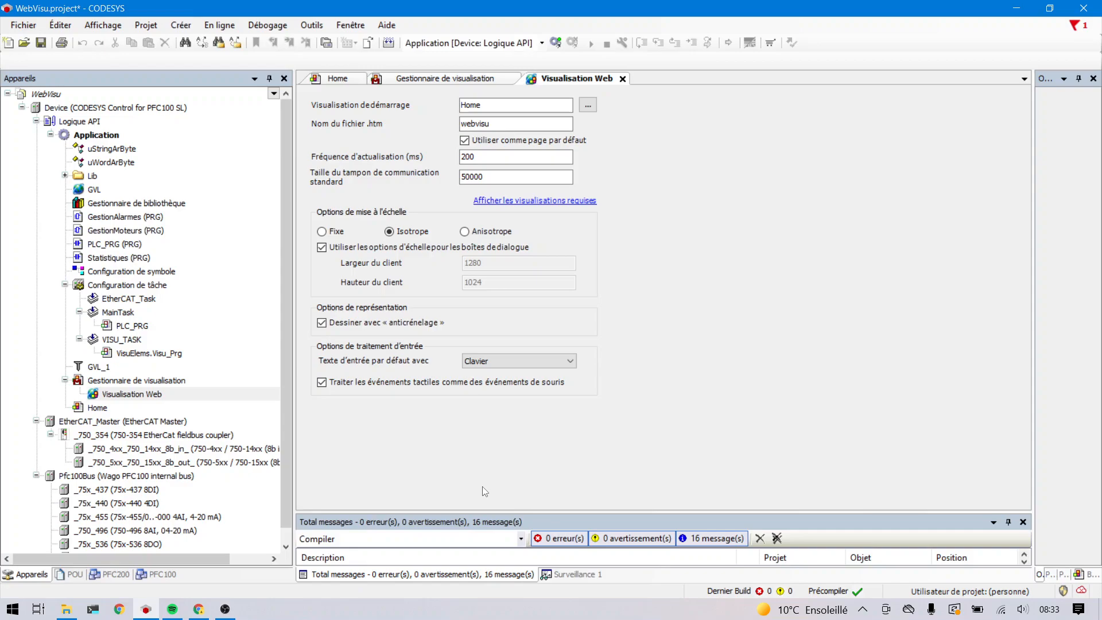
- Return to the Home visualization and rearrange the workspace: auto-hide the messages, narrow the device tree and widen the tools area
{"action": "double_click", "coordinate": [98, 408]}
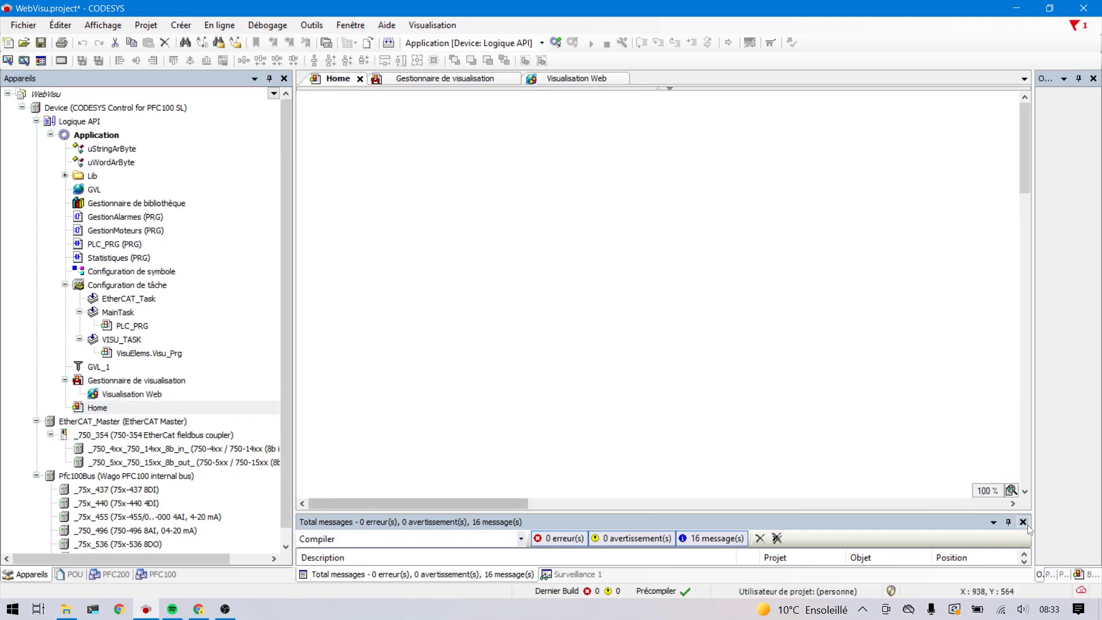
{"action": "left_click", "coordinate": [1009, 522]}
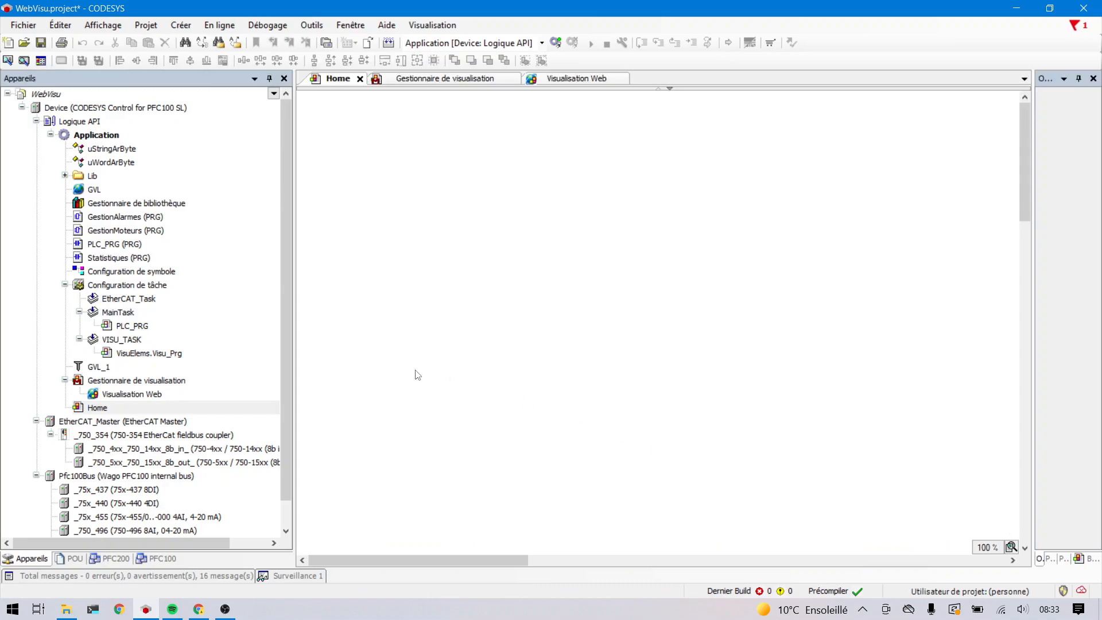
{"action": "left_click_drag", "start_coordinate": [294, 344], "coordinate": [200, 343]}
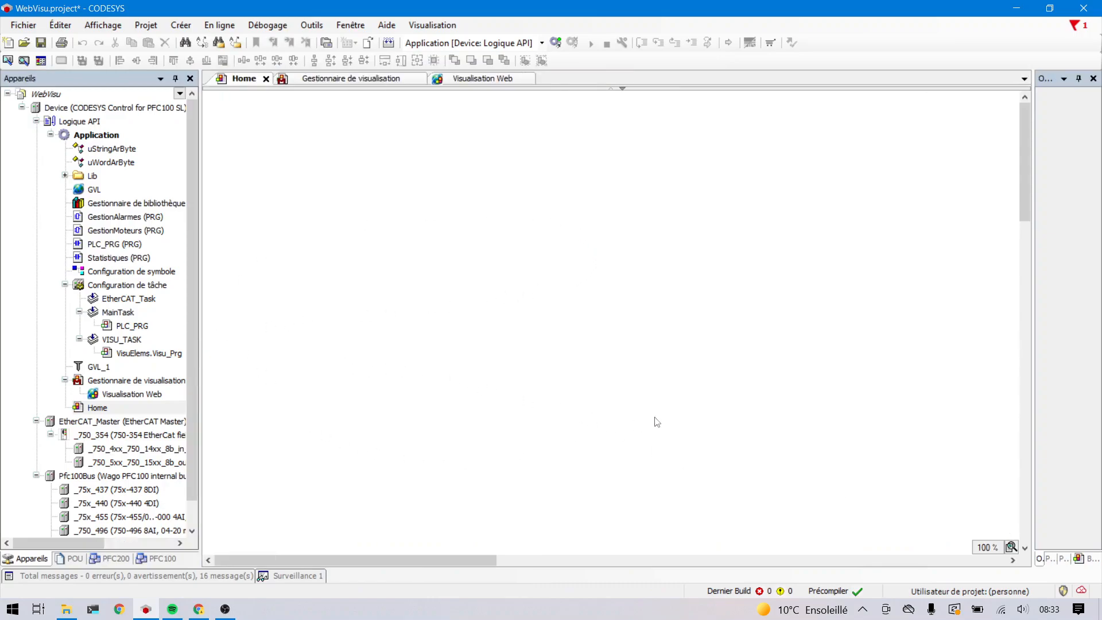
{"action": "left_click_drag", "start_coordinate": [1033, 277], "coordinate": [880, 308]}
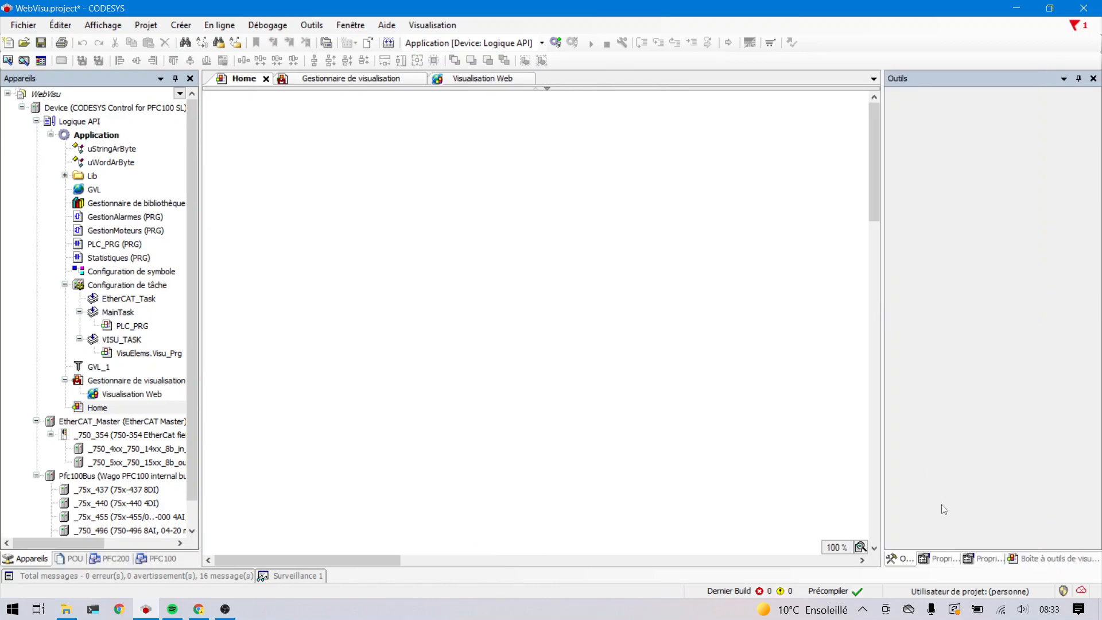
- Draw a large, roughly square Rectangle element from the Base category near the upper-left corner of the Home page
{"action": "left_click", "coordinate": [1040, 561]}
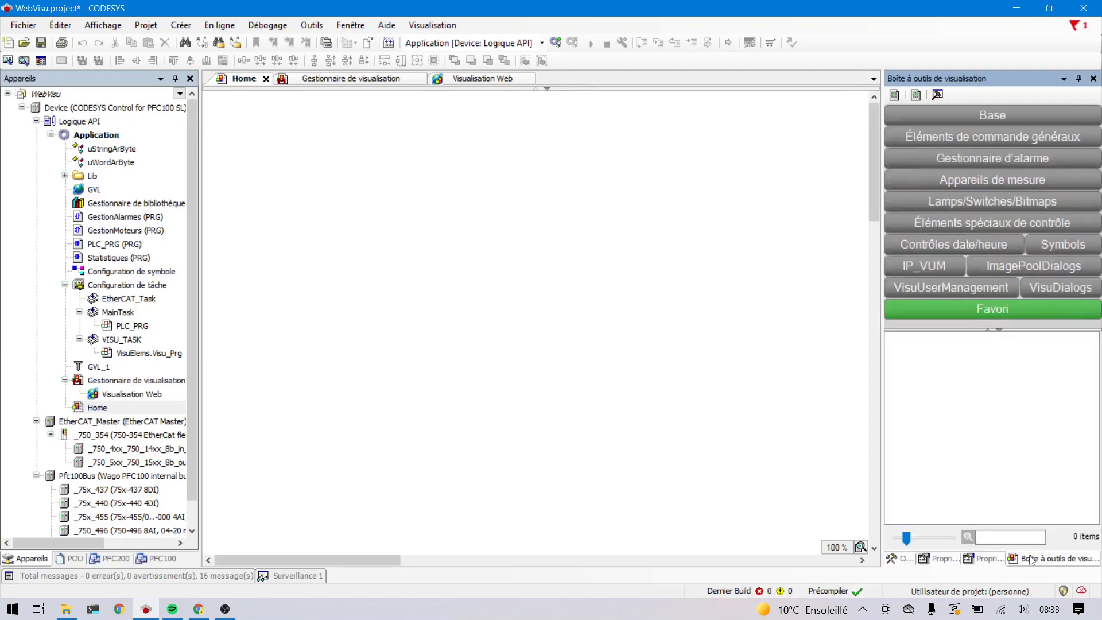
{"action": "left_click", "coordinate": [988, 560]}
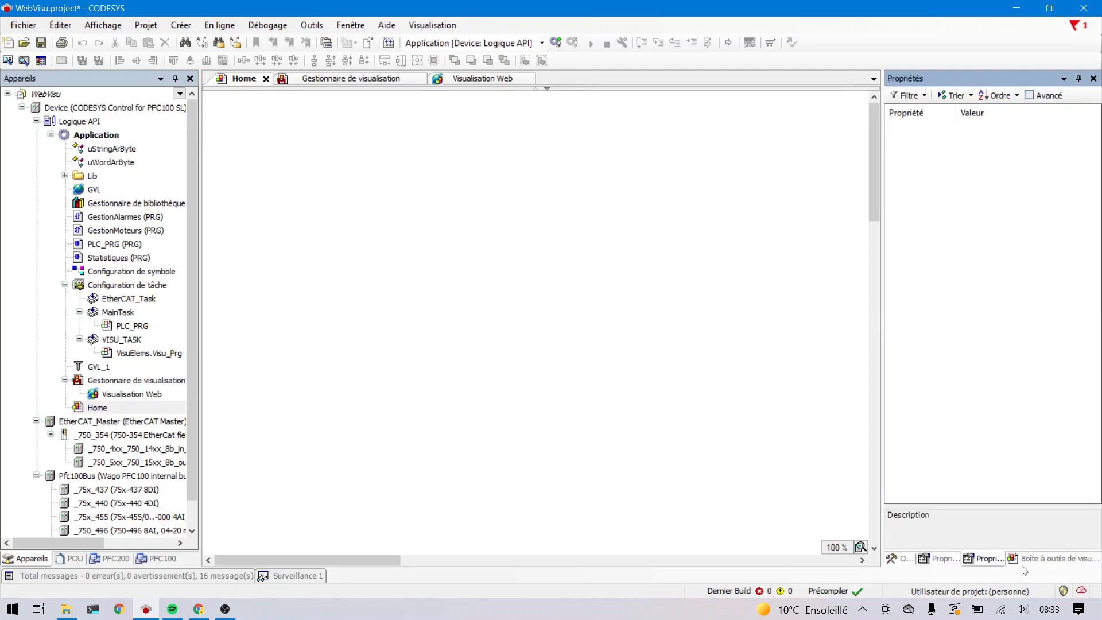
{"action": "left_click", "coordinate": [1050, 560]}
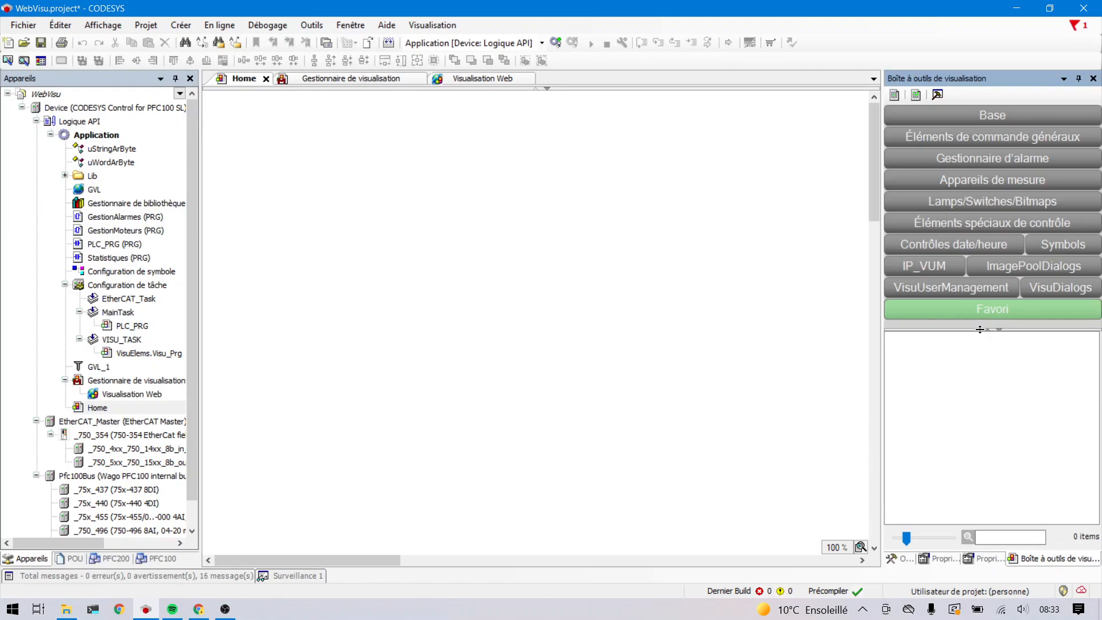
{"action": "left_click", "coordinate": [980, 116]}
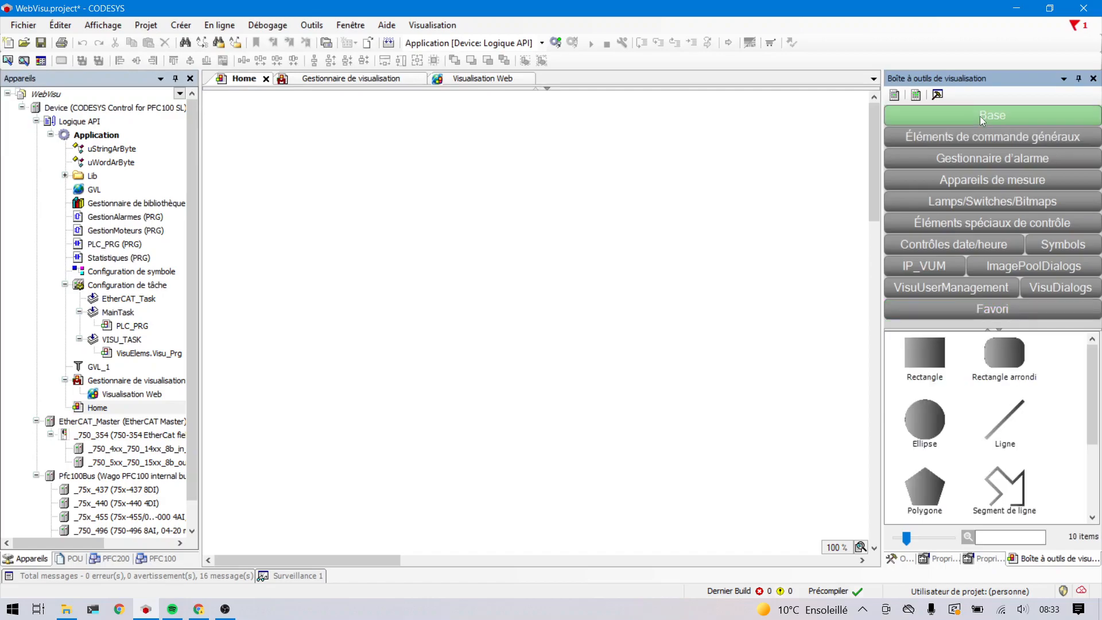
{"action": "left_click", "coordinate": [929, 349]}
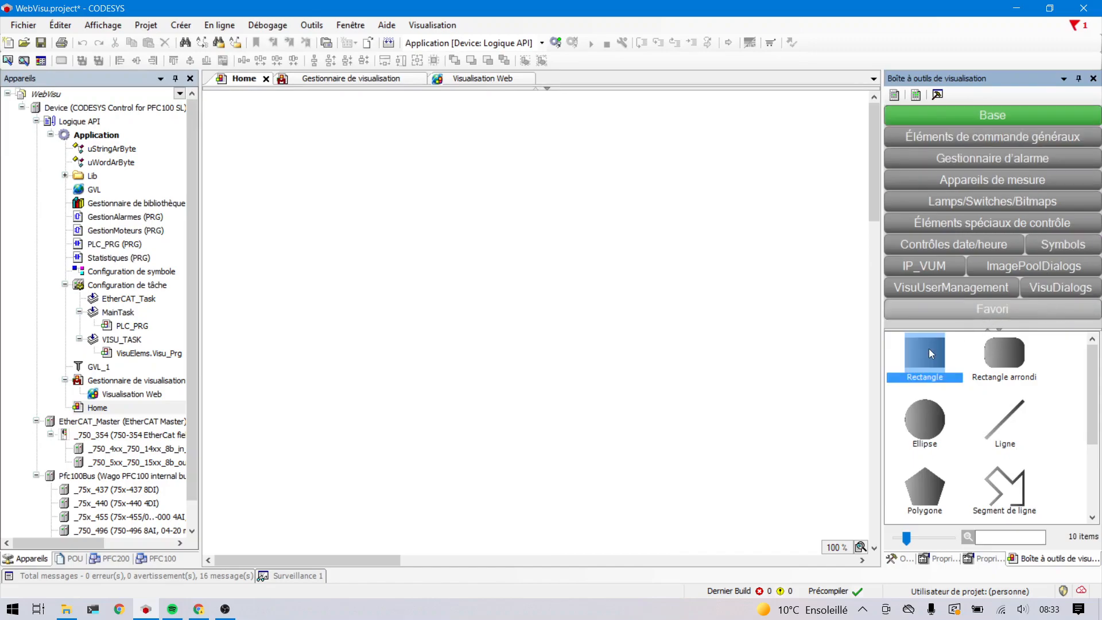
{"action": "left_click_drag", "start_coordinate": [929, 349], "coordinate": [458, 331]}
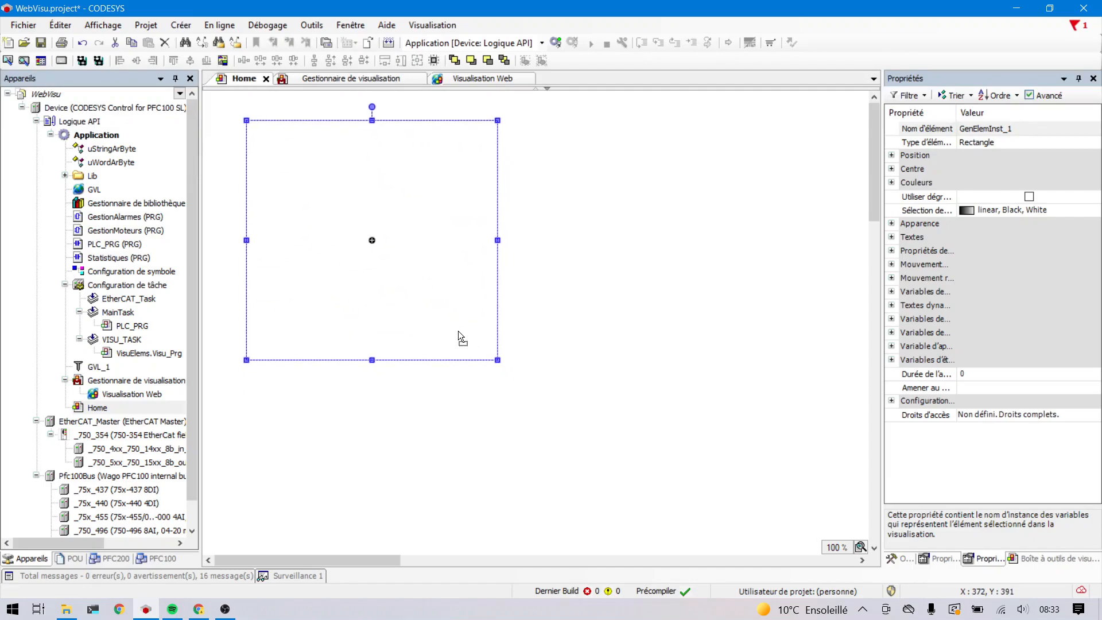
- Look through the Base elements and place a second Rectangle at default size to the right of the large one
{"action": "left_click", "coordinate": [1054, 560]}
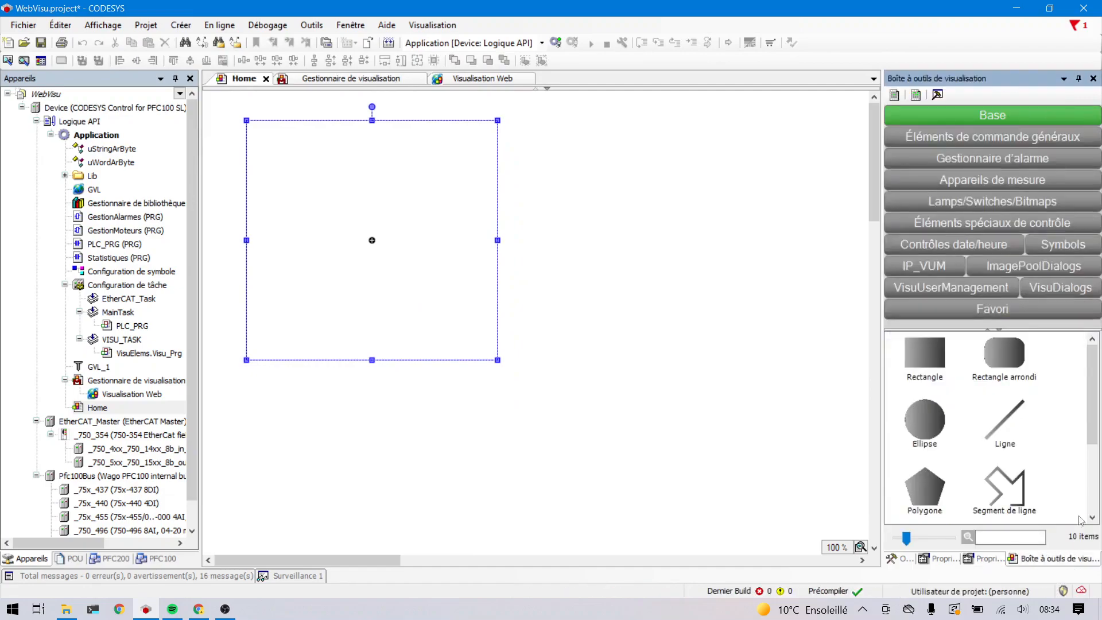
{"action": "scroll", "coordinate": [982, 396], "scroll_direction": "down", "scroll_amount": 2}
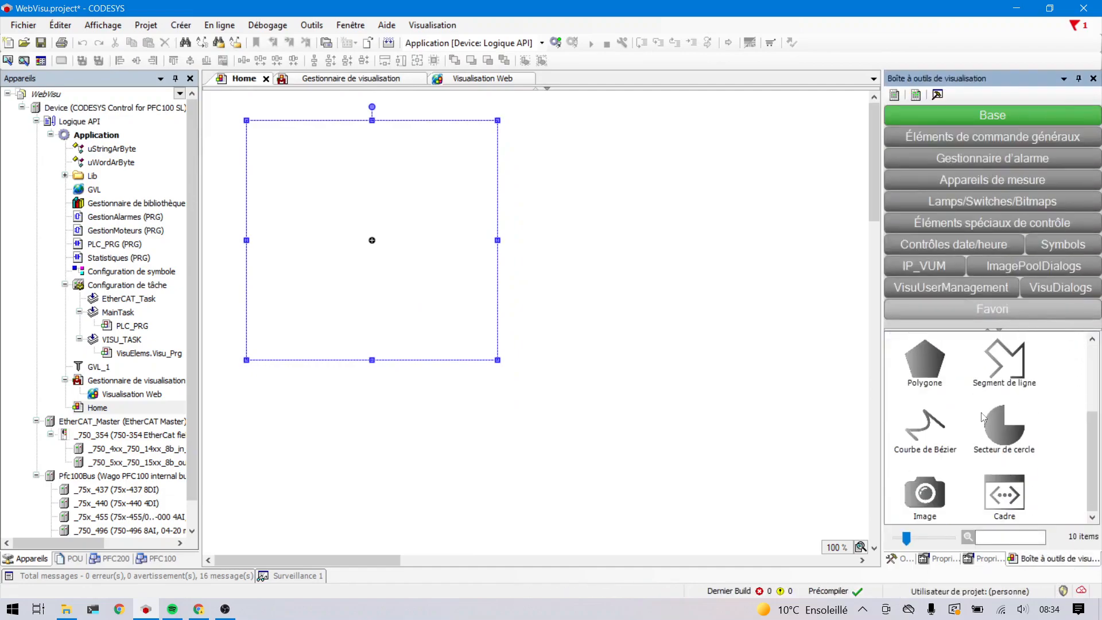
{"action": "scroll", "coordinate": [984, 418], "scroll_direction": "up", "scroll_amount": 2}
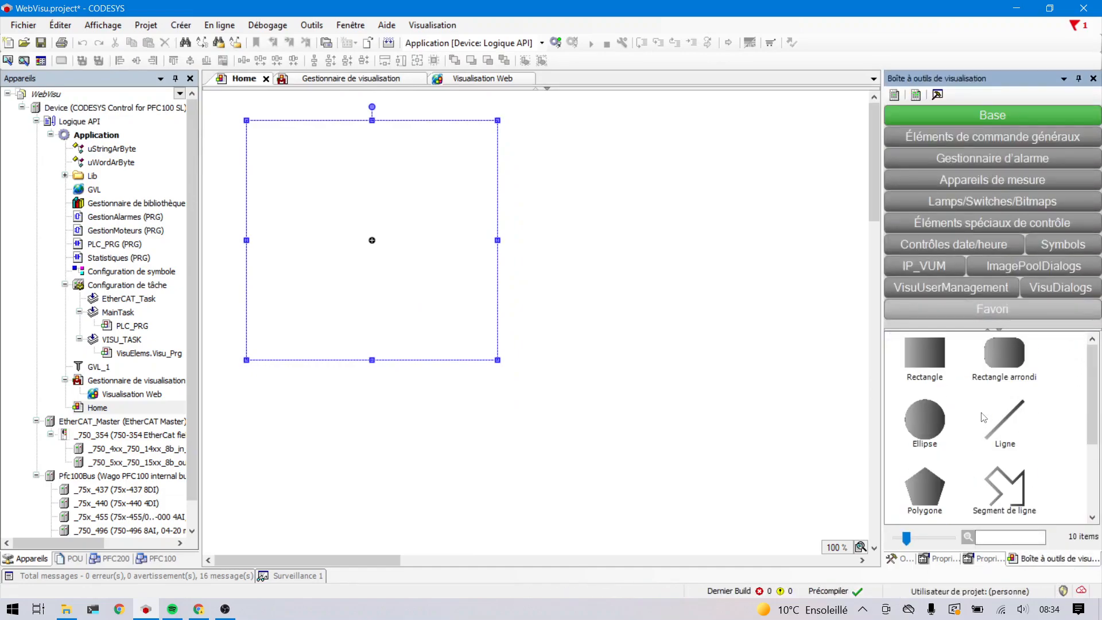
{"action": "left_click_drag", "start_coordinate": [934, 357], "coordinate": [635, 324]}
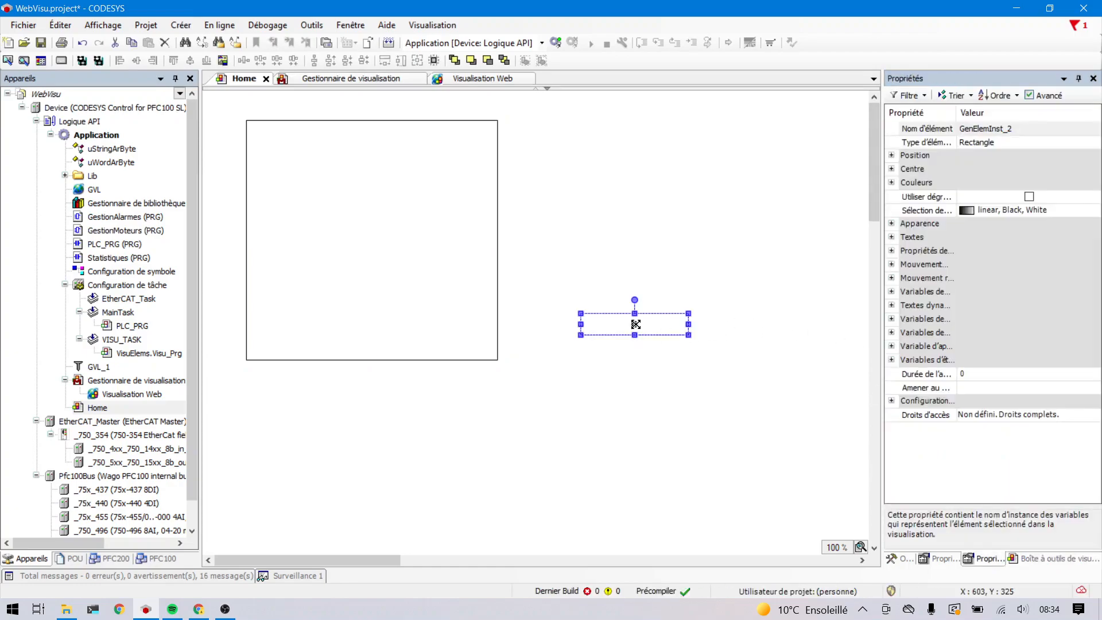
- Widen the properties area and position the large rectangle at X 30 and Y 30
{"action": "left_click", "coordinate": [480, 260]}
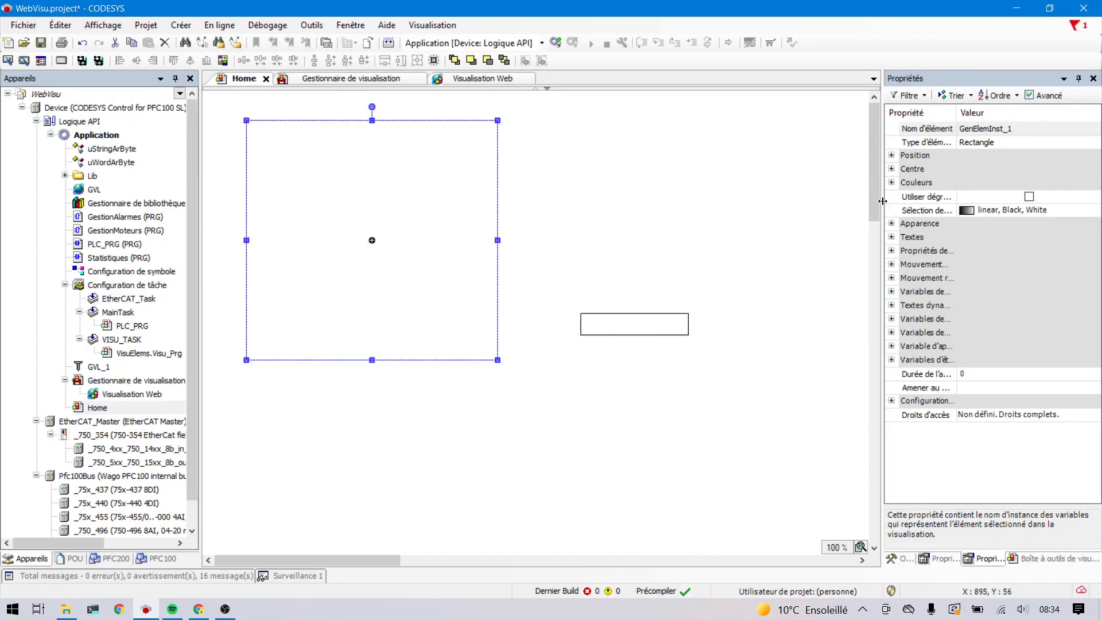
{"action": "left_click_drag", "start_coordinate": [882, 202], "coordinate": [792, 202]}
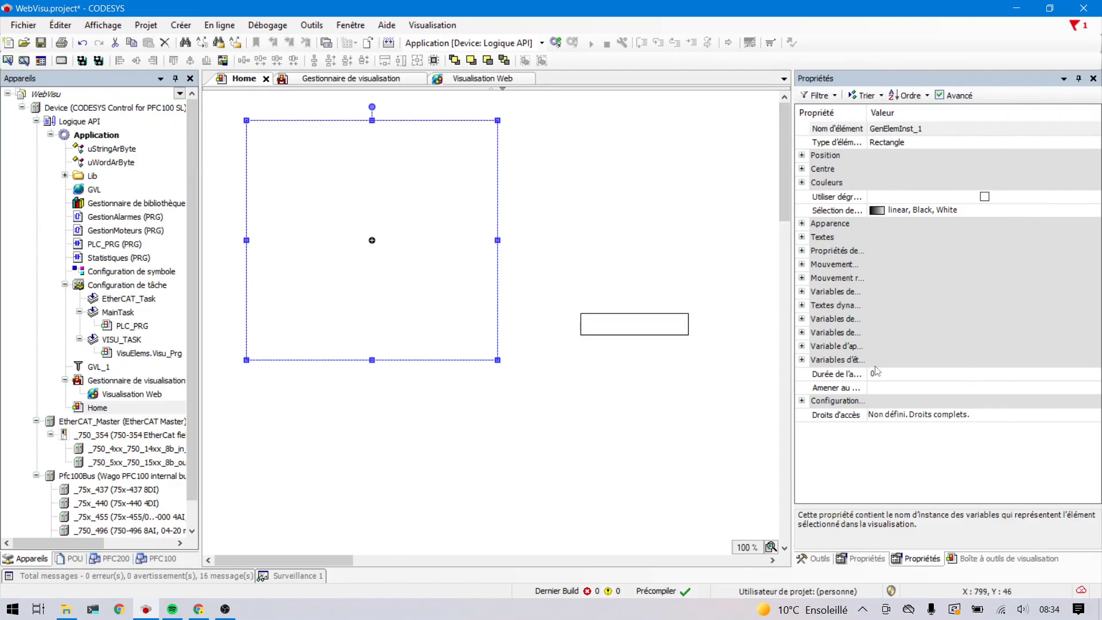
{"action": "left_click", "coordinate": [626, 331]}
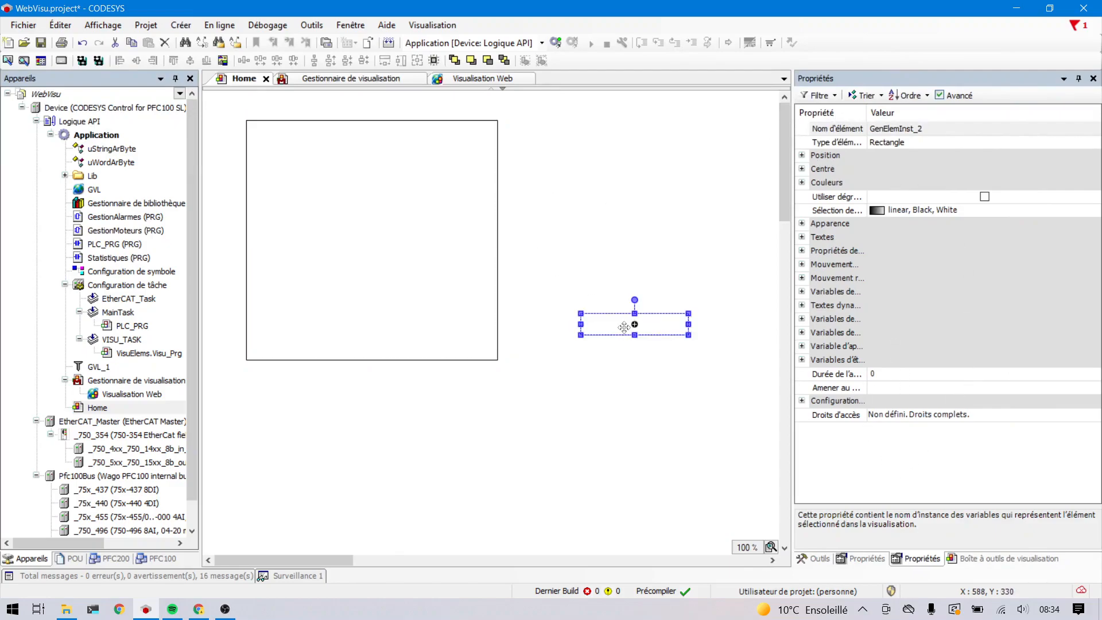
{"action": "left_click", "coordinate": [418, 253]}
{"action": "left_click", "coordinate": [802, 155]}
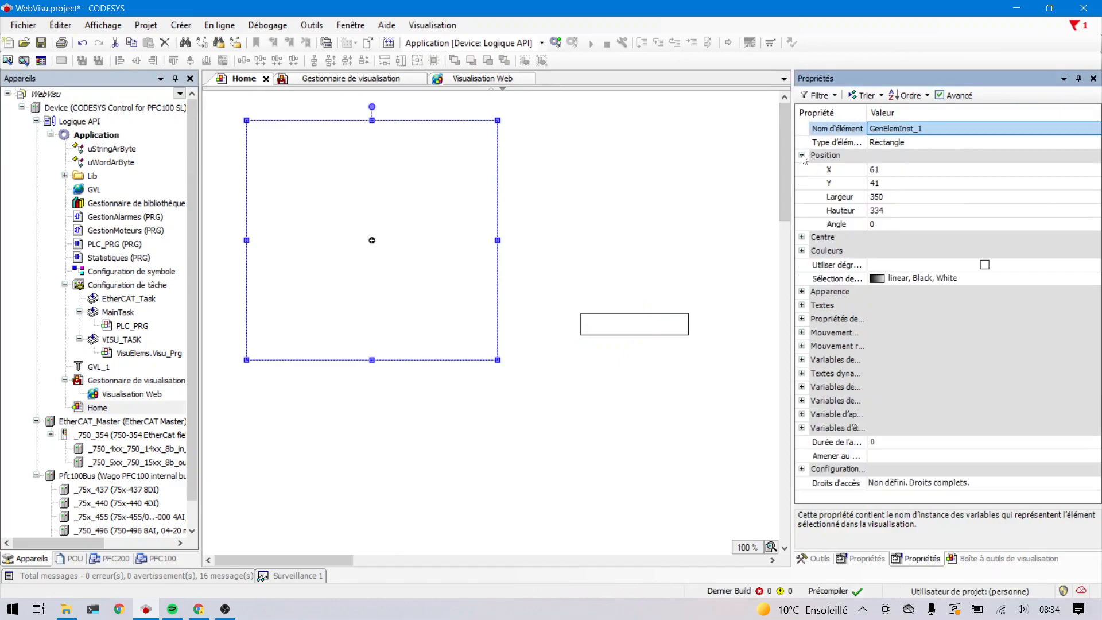
{"action": "left_click", "coordinate": [900, 169]}
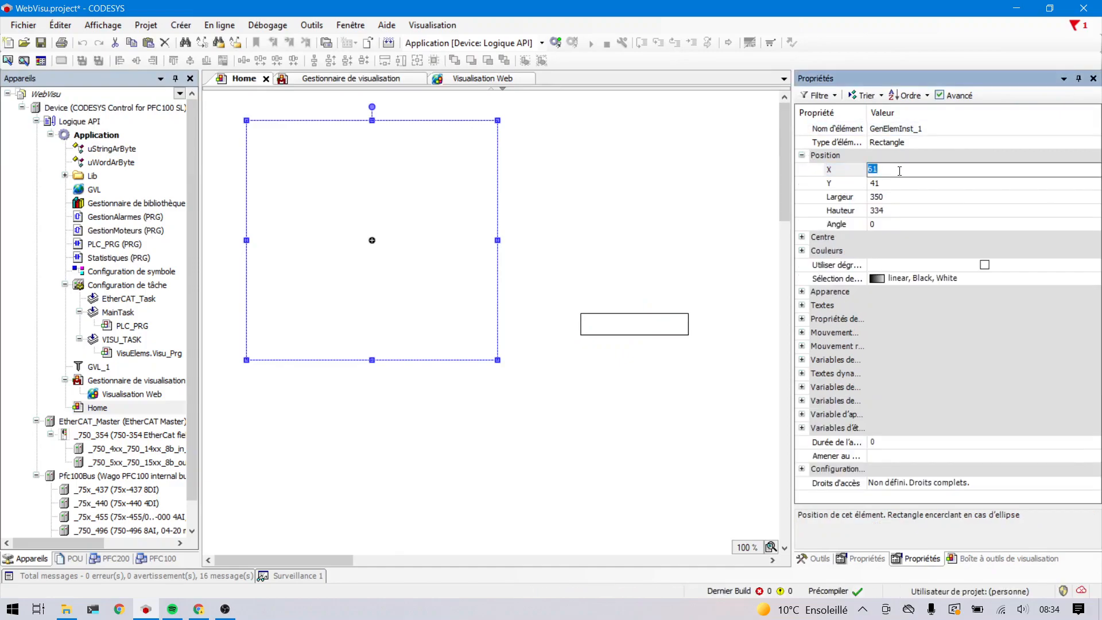
{"action": "type", "text": "30"}
{"action": "key", "text": "Return"}
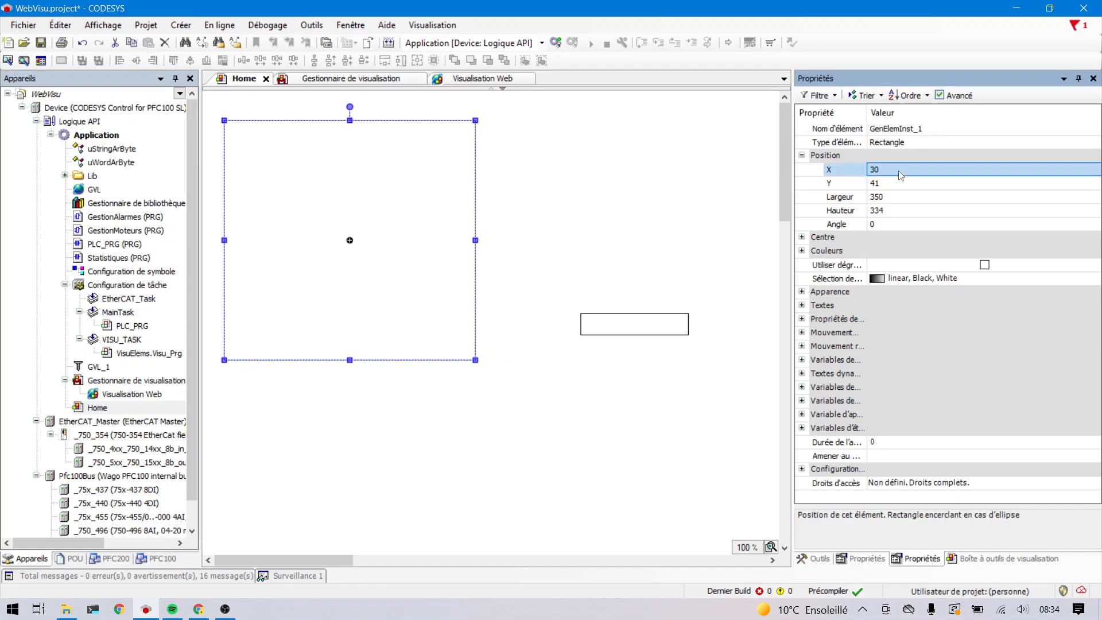
{"action": "left_click", "coordinate": [905, 184]}
{"action": "type", "text": "30"}
{"action": "key", "text": "Return"}
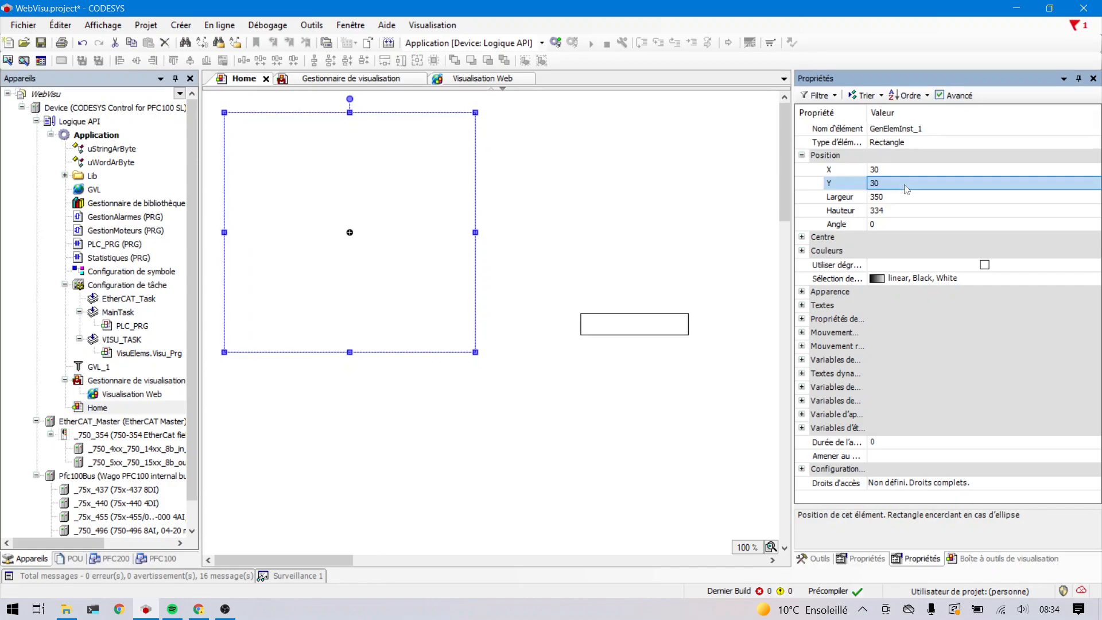
- Set the large rectangle's height to 450
{"action": "left_click", "coordinate": [890, 198]}
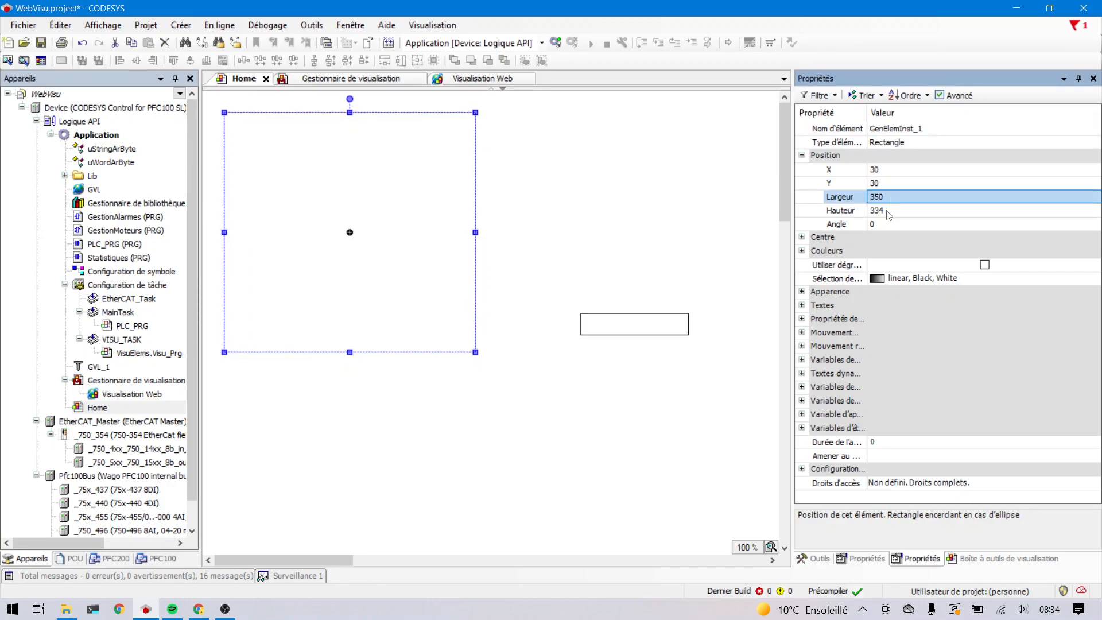
{"action": "left_click", "coordinate": [888, 211]}
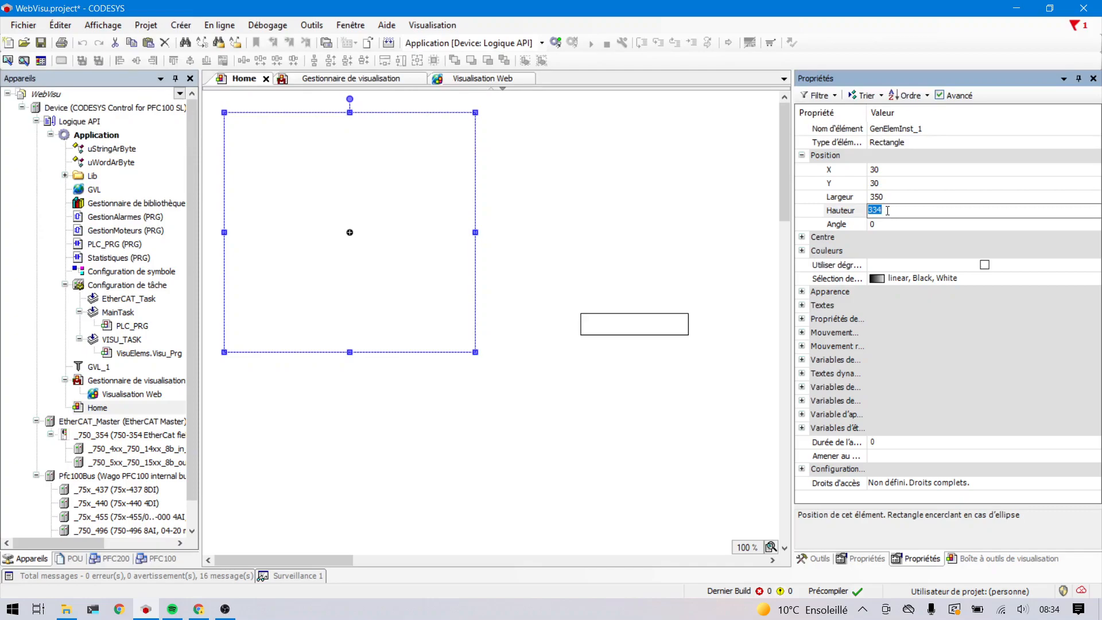
{"action": "type", "text": "450"}
{"action": "key", "text": "Return"}
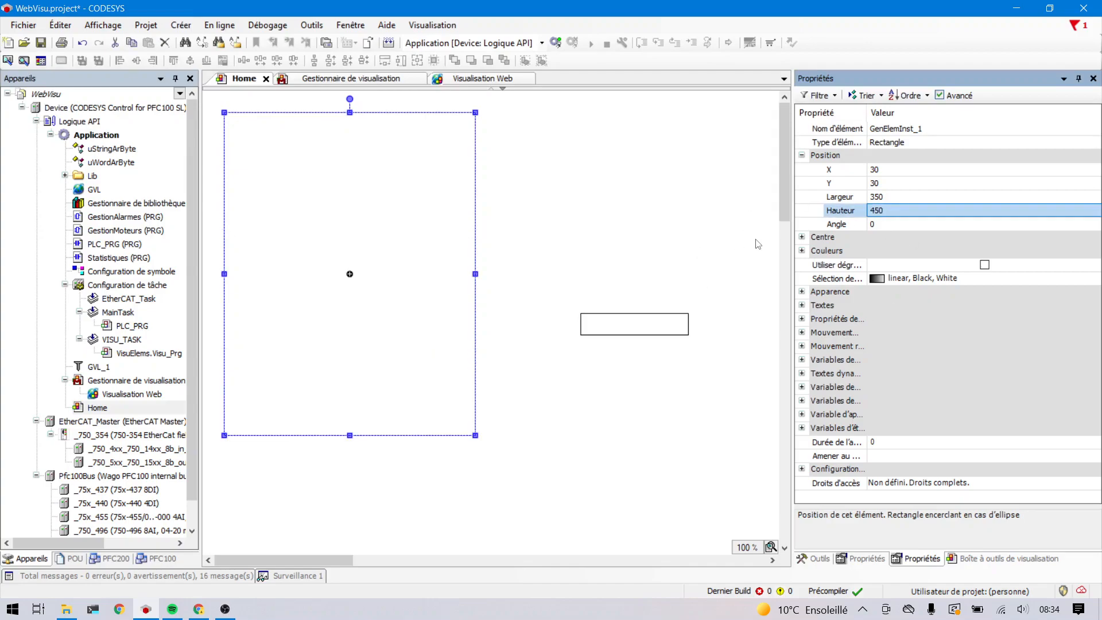
- Move the small rectangle into the large one and set its position to X 30 and Y 30
{"action": "left_click", "coordinate": [659, 319]}
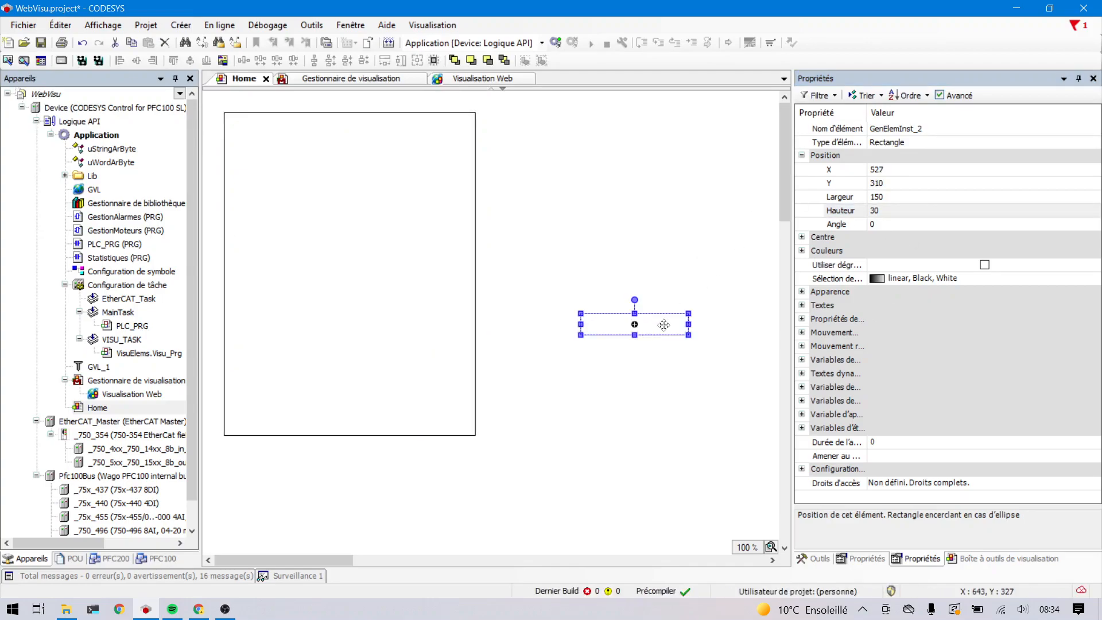
{"action": "left_click_drag", "start_coordinate": [660, 320], "coordinate": [437, 176]}
{"action": "left_click", "coordinate": [899, 171]}
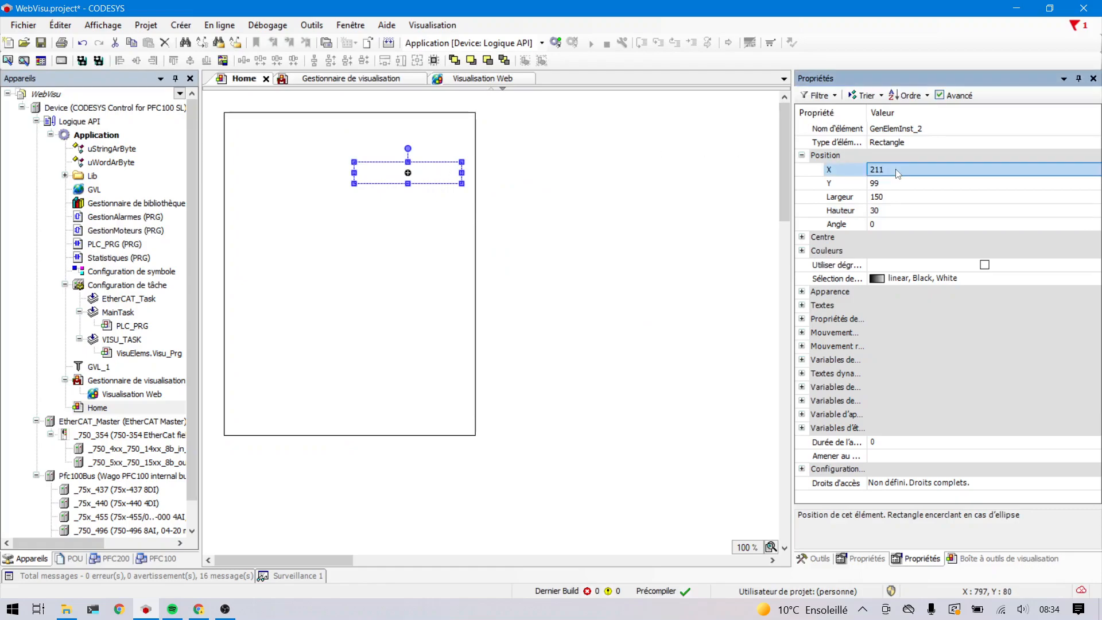
{"action": "left_click", "coordinate": [899, 173]}
{"action": "type", "text": "30"}
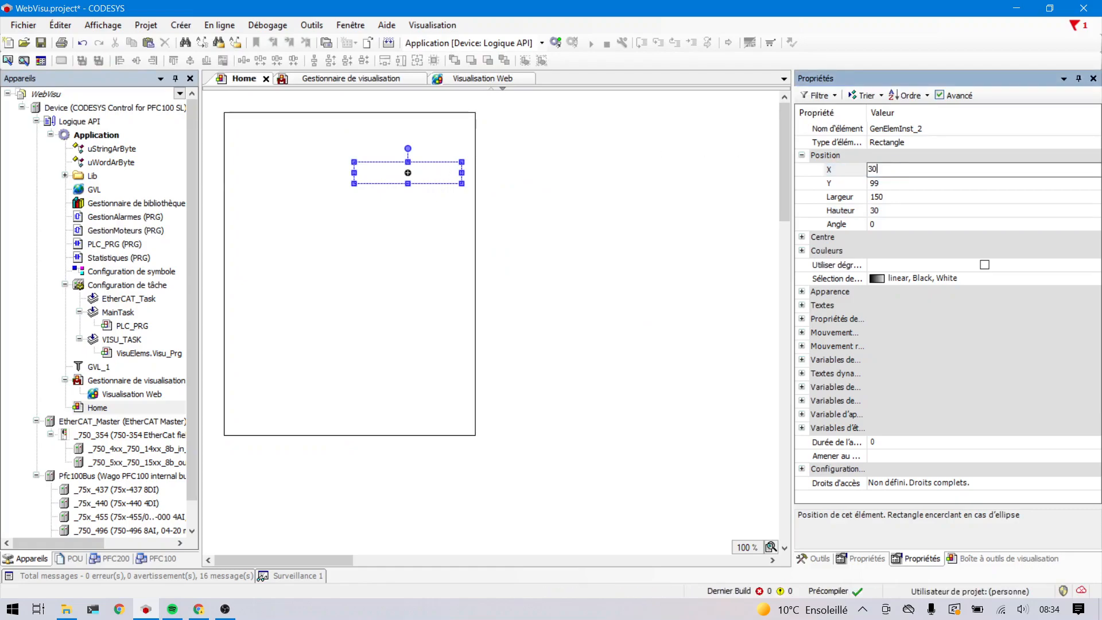
{"action": "key", "text": "Return"}
{"action": "left_click", "coordinate": [893, 182]}
{"action": "type", "text": "30"}
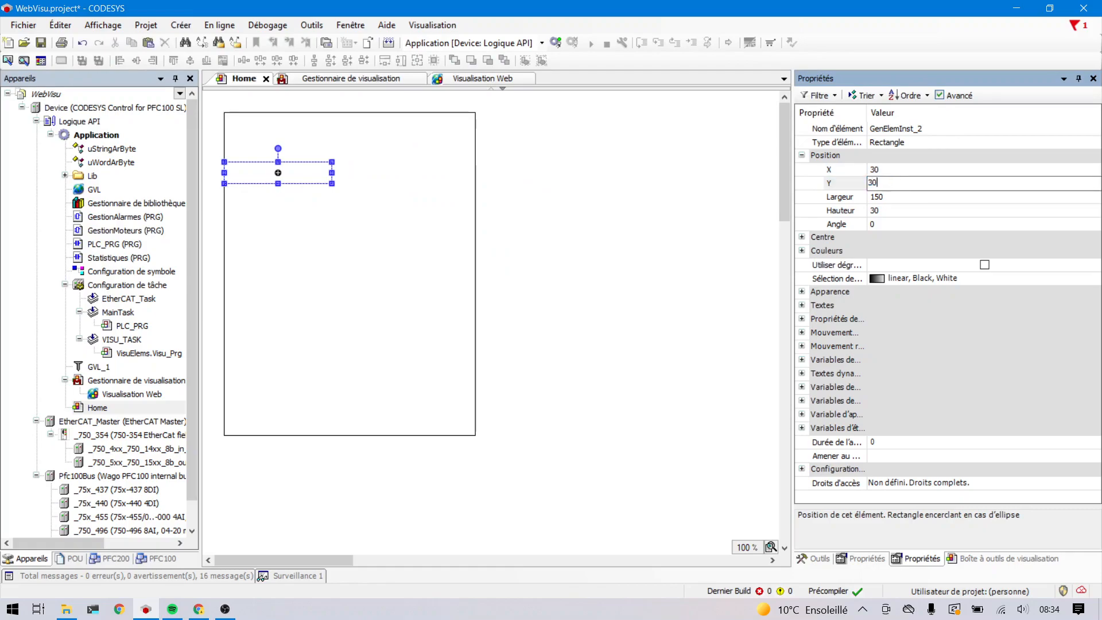
{"action": "key", "text": "Return"}
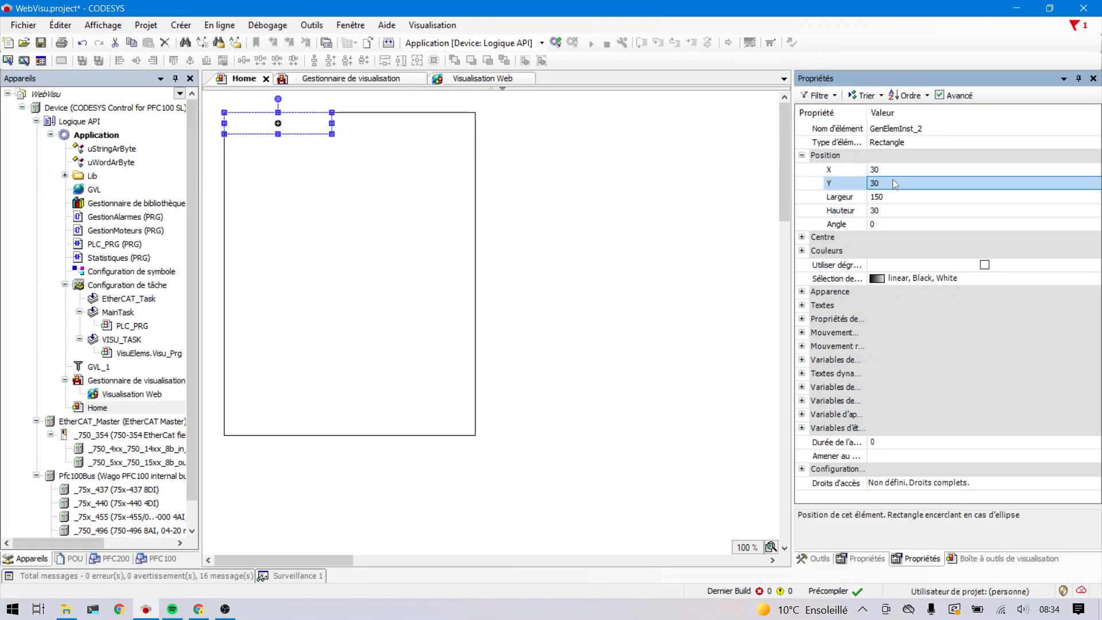
- Resize the small rectangle to a width of 350 and a height of 60
{"action": "left_click", "coordinate": [891, 197]}
{"action": "type", "text": "3"}
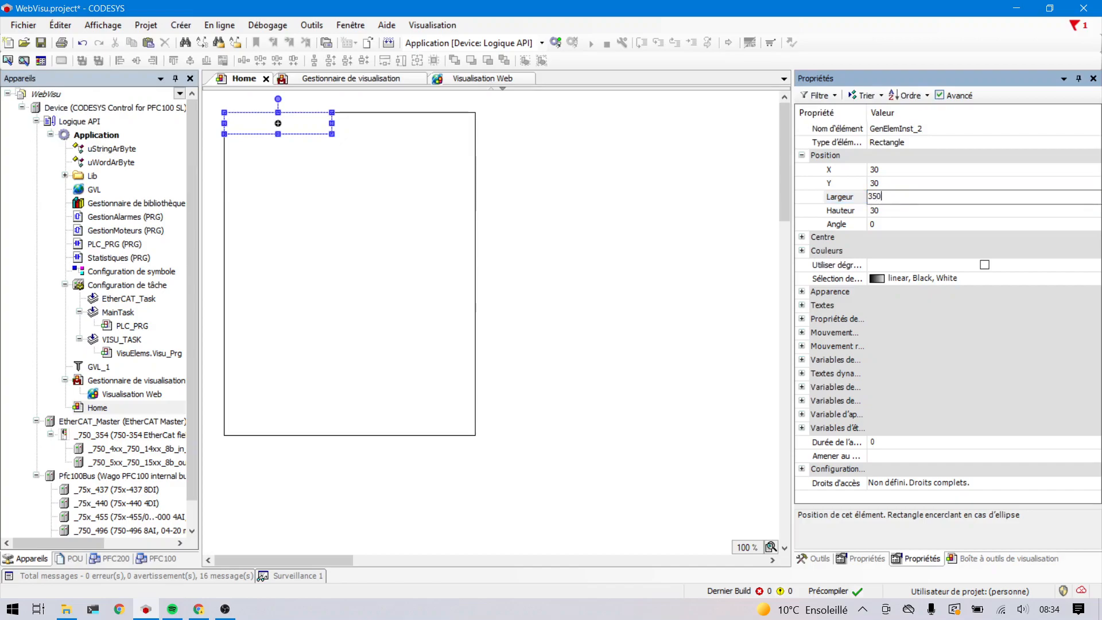
{"action": "type", "text": "50"}
{"action": "key", "text": "Return"}
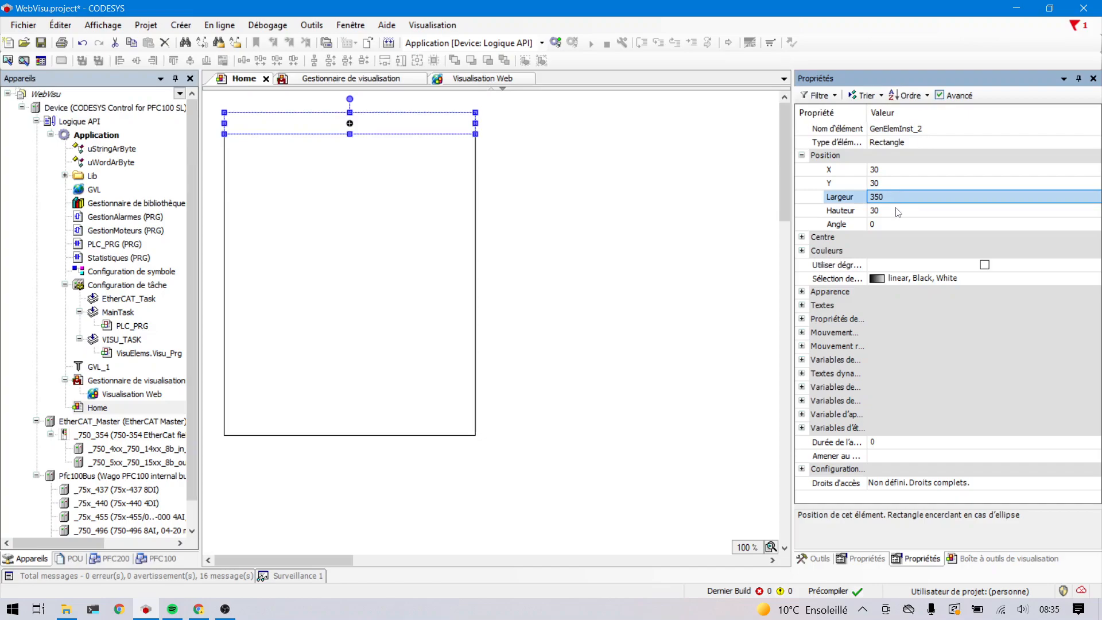
{"action": "left_click", "coordinate": [896, 210]}
{"action": "type", "text": "60"}
{"action": "key", "text": "Return"}
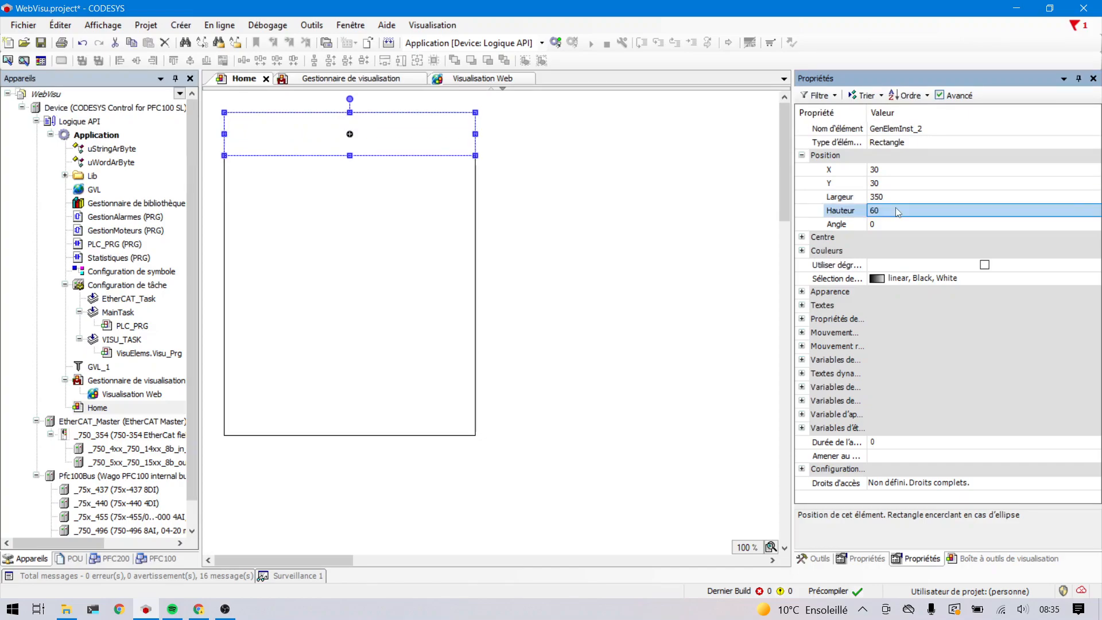
{"action": "left_click", "coordinate": [622, 174]}
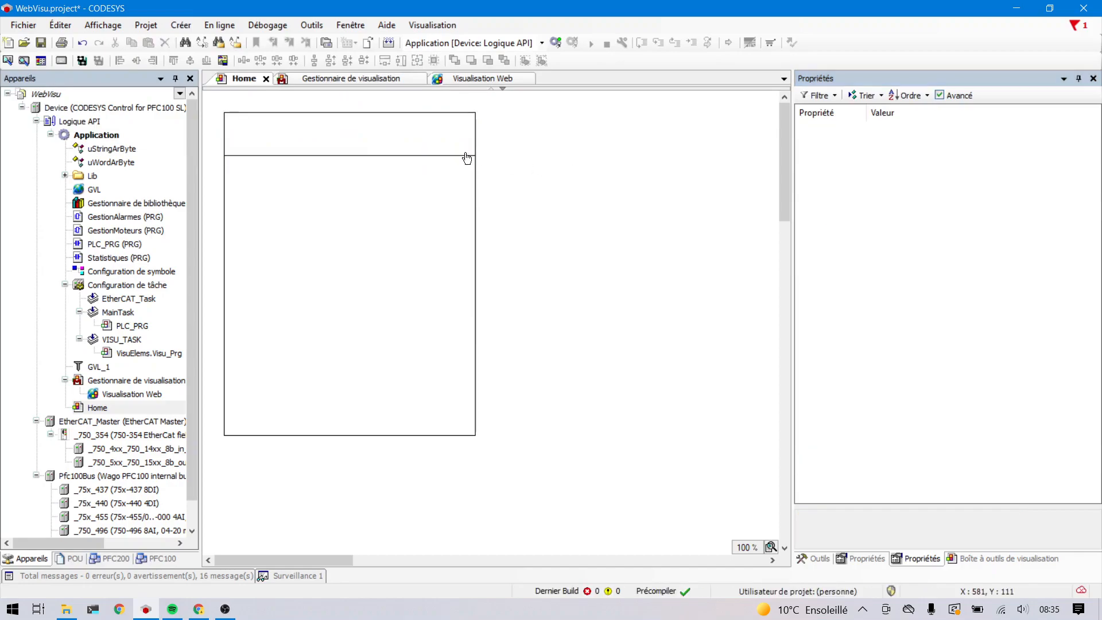
- Give the header rectangle at the top of the frame the text "Moteur 1"
{"action": "left_click", "coordinate": [364, 127]}
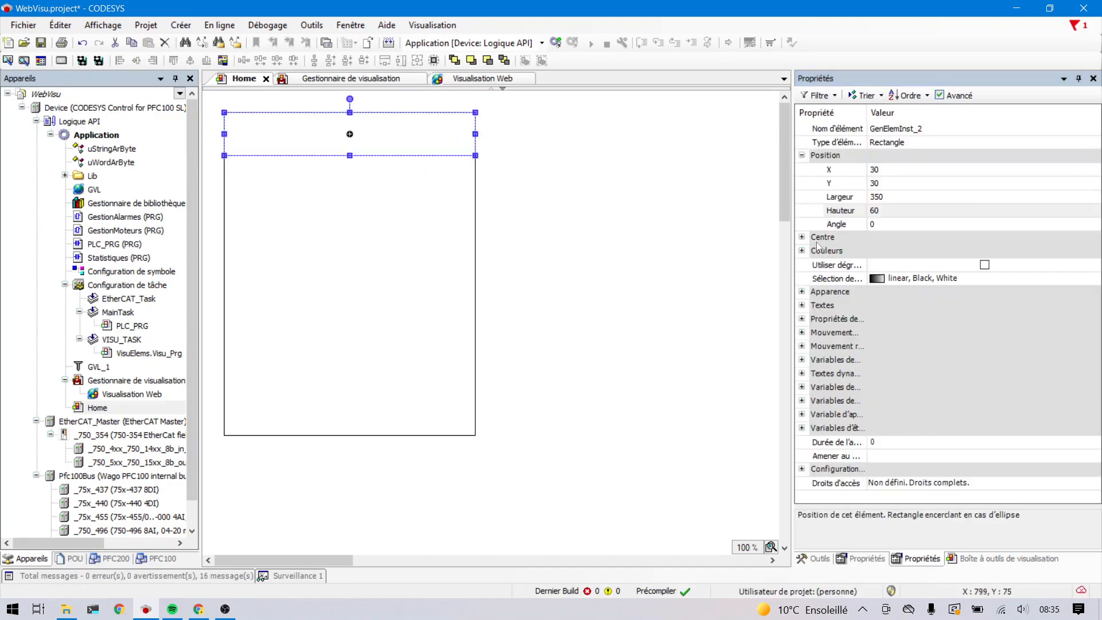
{"action": "left_click", "coordinate": [803, 305]}
{"action": "left_click", "coordinate": [899, 321]}
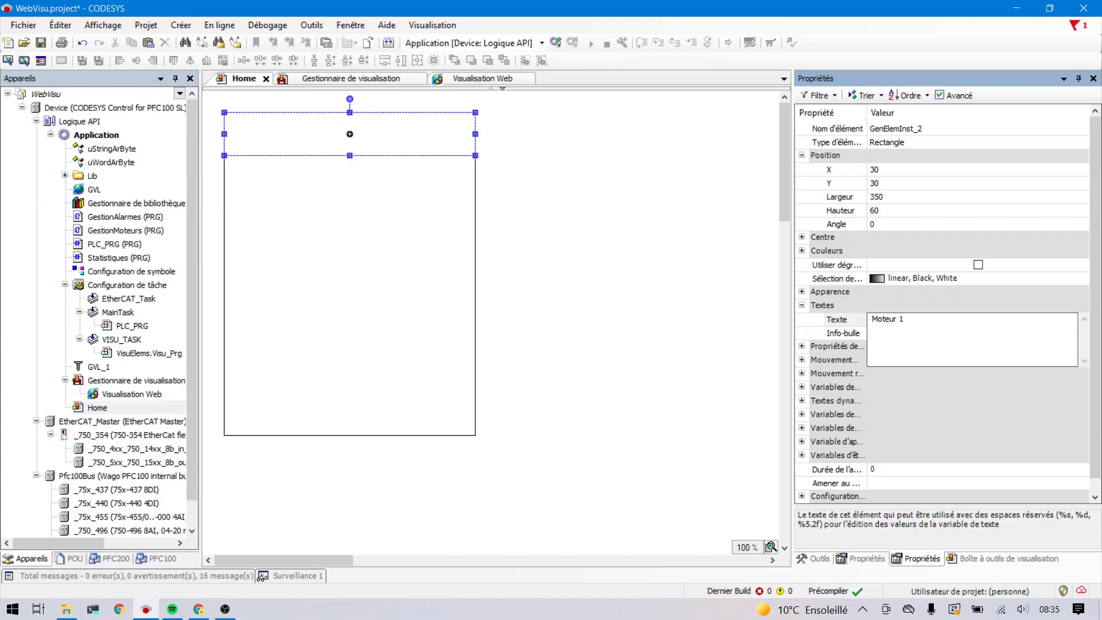
{"action": "key", "text": "Return"}
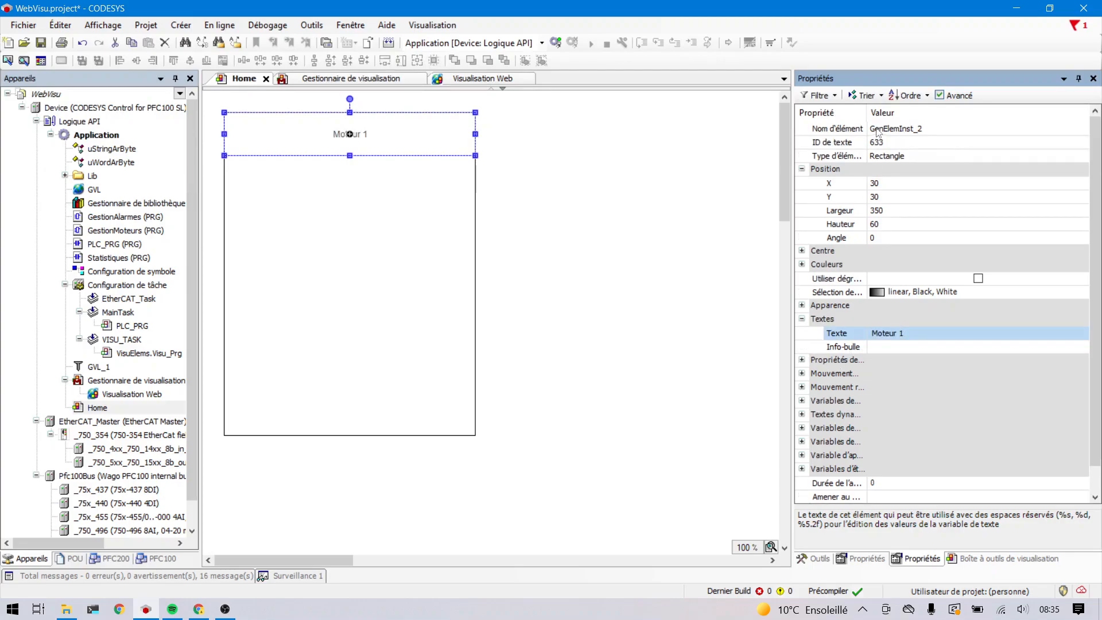
- Widen the property name column and set the header text's horizontal alignment to Gauche
{"action": "left_click_drag", "start_coordinate": [867, 112], "coordinate": [927, 112]}
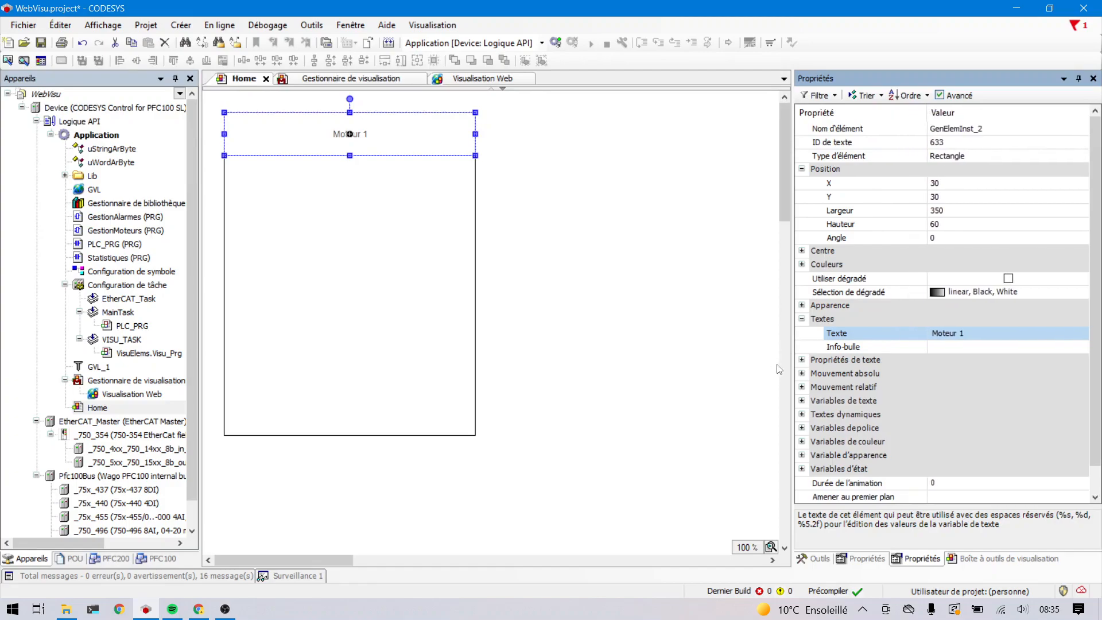
{"action": "left_click", "coordinate": [803, 359]}
{"action": "left_click", "coordinate": [965, 377]}
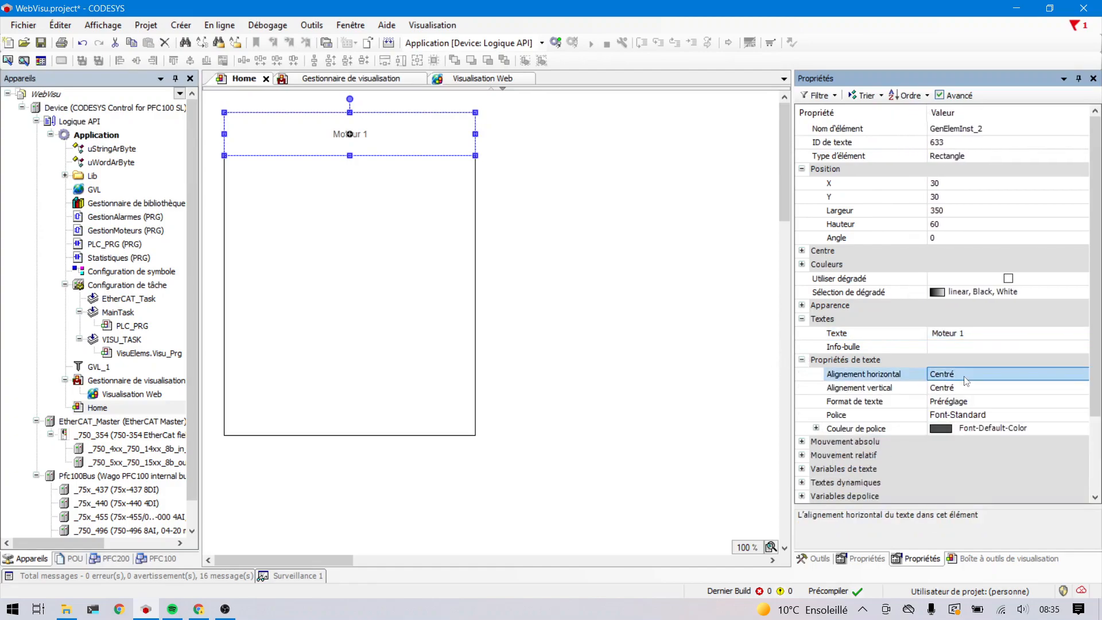
{"action": "left_click", "coordinate": [967, 380]}
{"action": "left_click", "coordinate": [963, 390]}
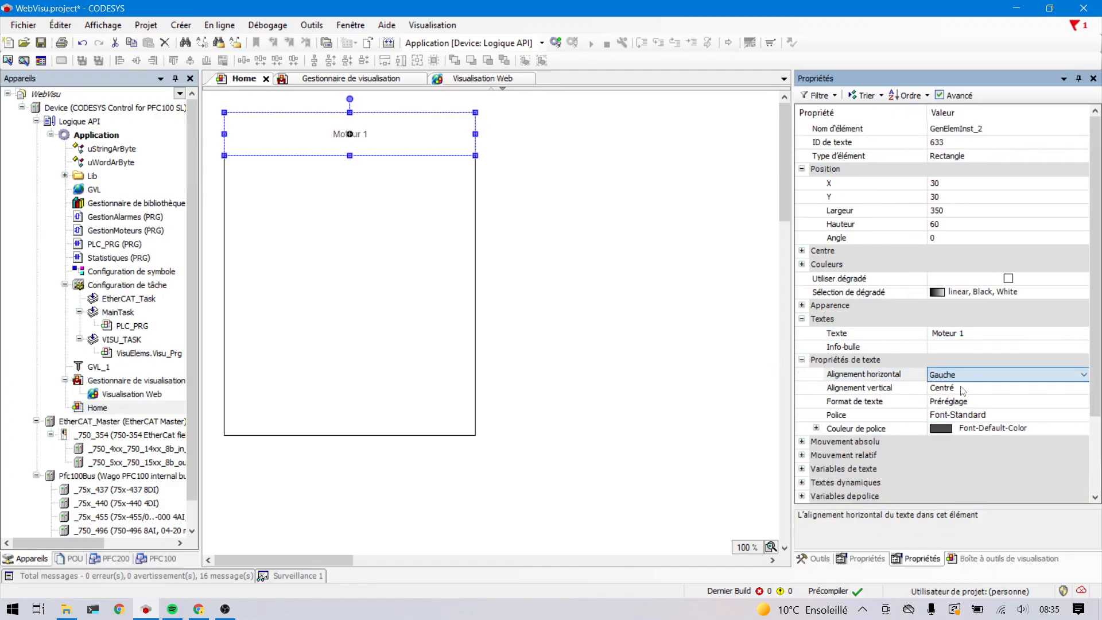
{"action": "left_click", "coordinate": [703, 371]}
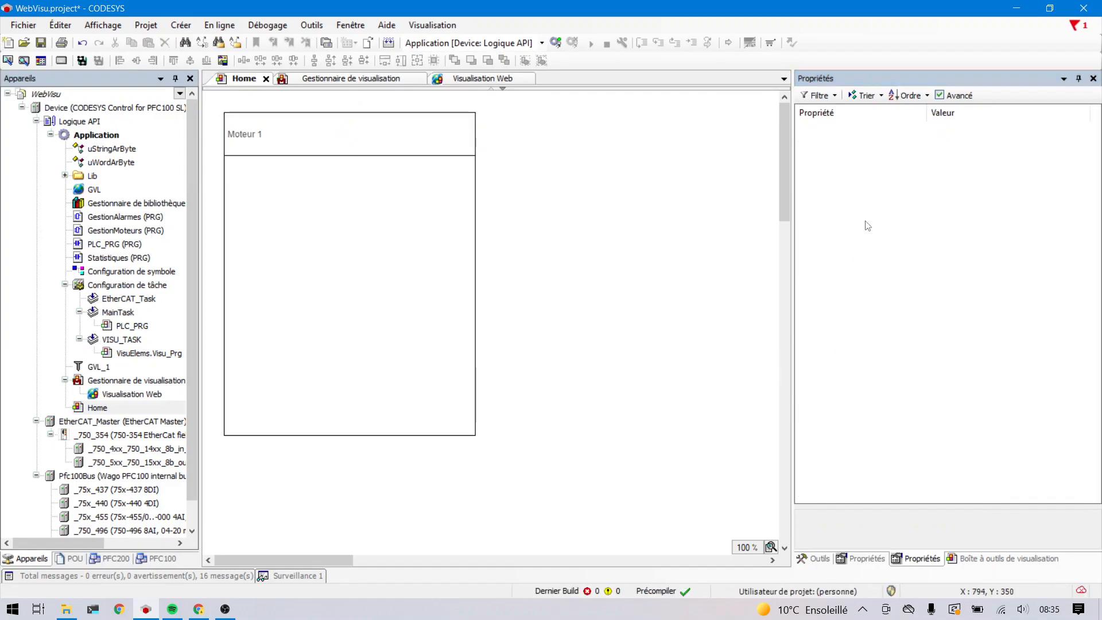
- Set the font of the "Moteur 1" header text to Font-Heading
{"action": "double_click", "coordinate": [437, 172]}
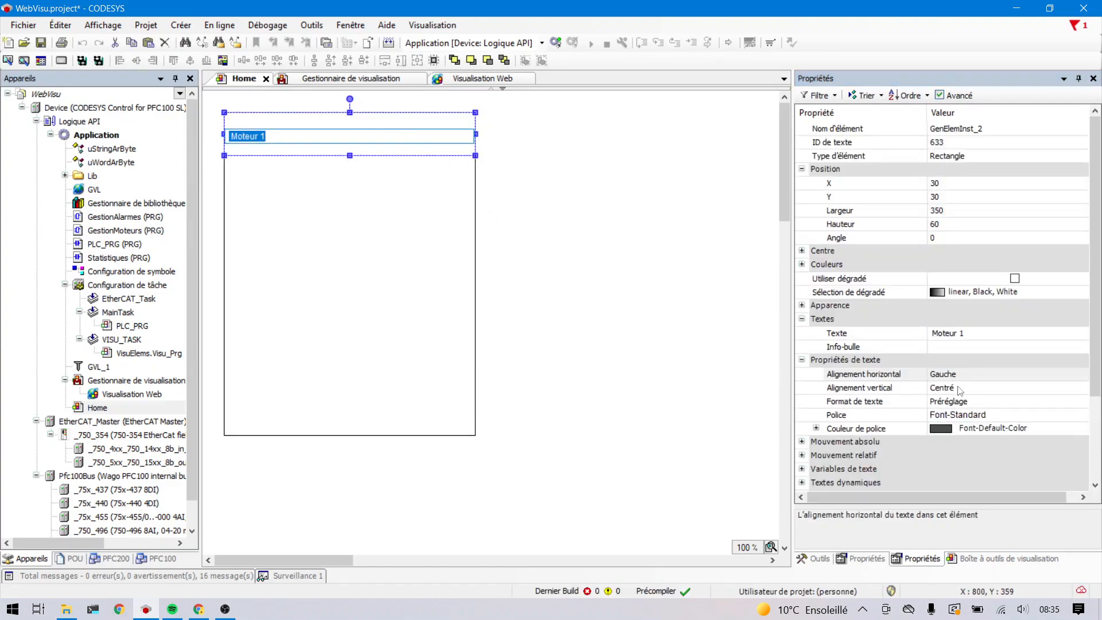
{"action": "left_click", "coordinate": [1000, 417]}
{"action": "left_click", "coordinate": [1004, 418]}
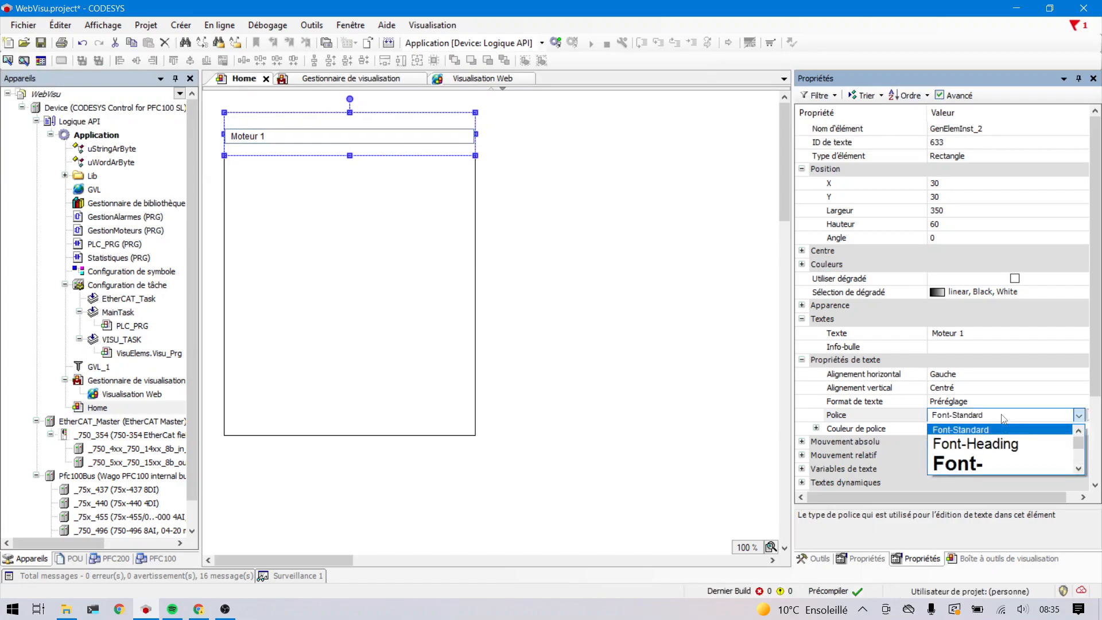
{"action": "left_click", "coordinate": [987, 447]}
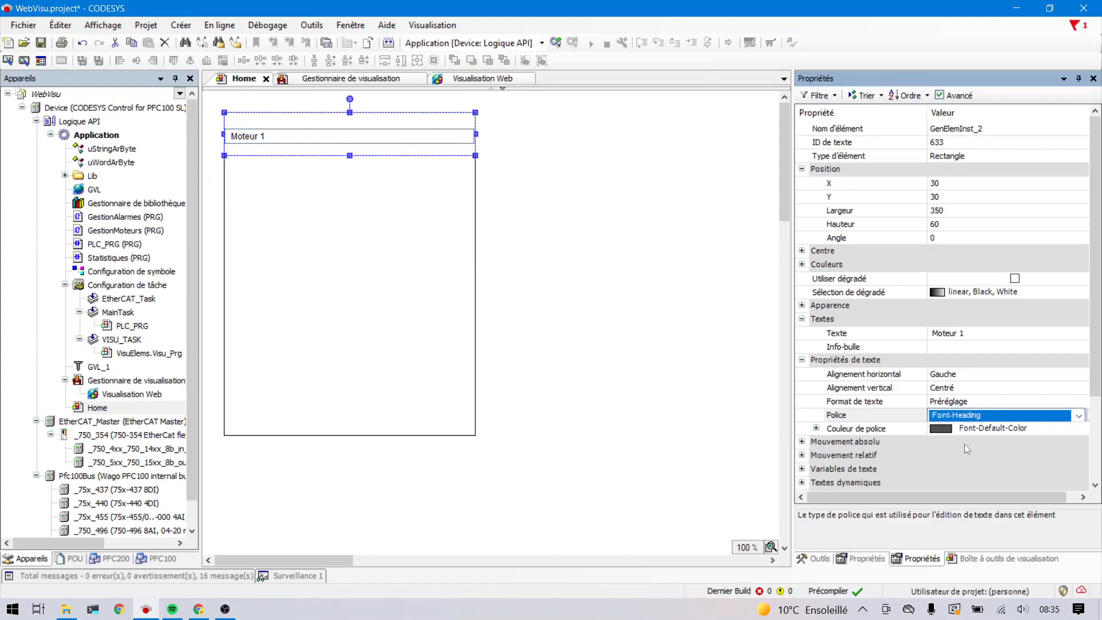
{"action": "left_click", "coordinate": [742, 428]}
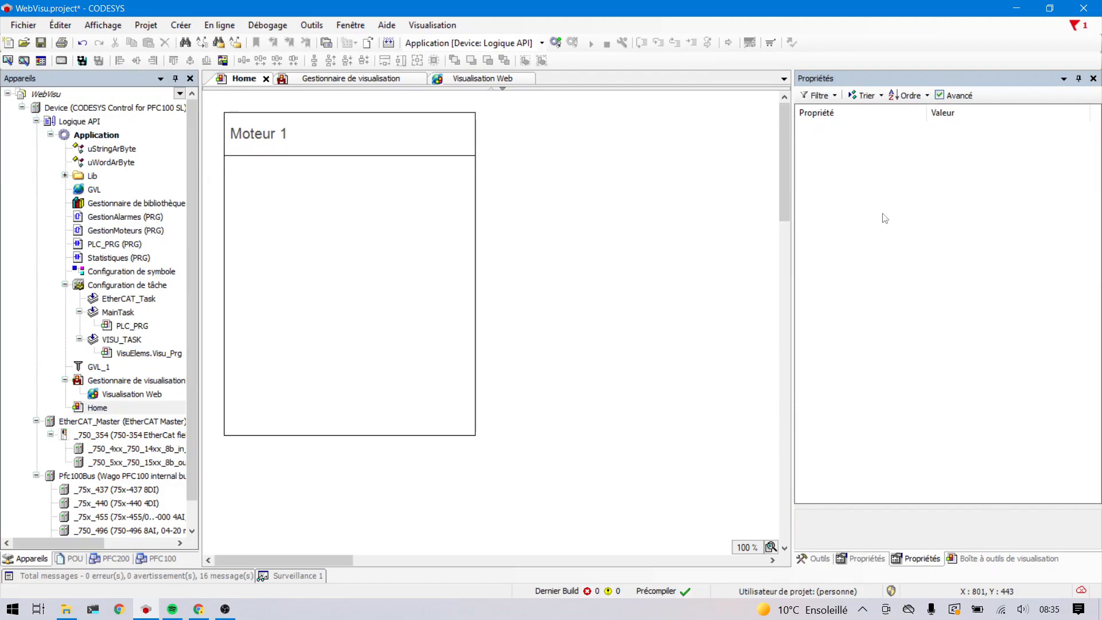
- Set the normal-state fill colour of the large frame rectangle to Lightgray
{"action": "left_click", "coordinate": [455, 257]}
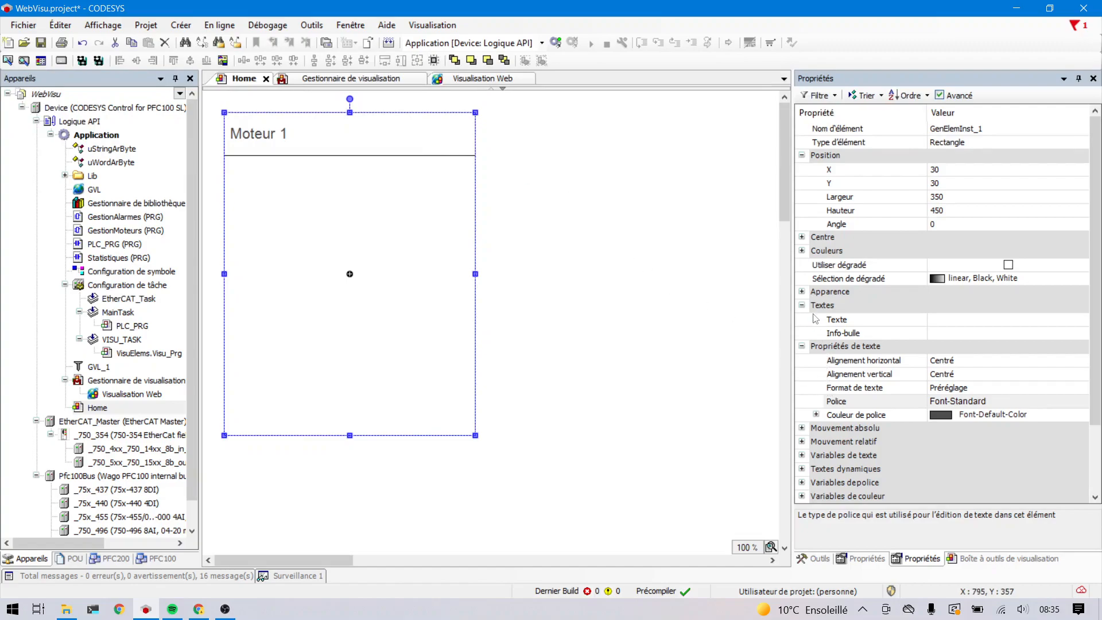
{"action": "left_click", "coordinate": [802, 292]}
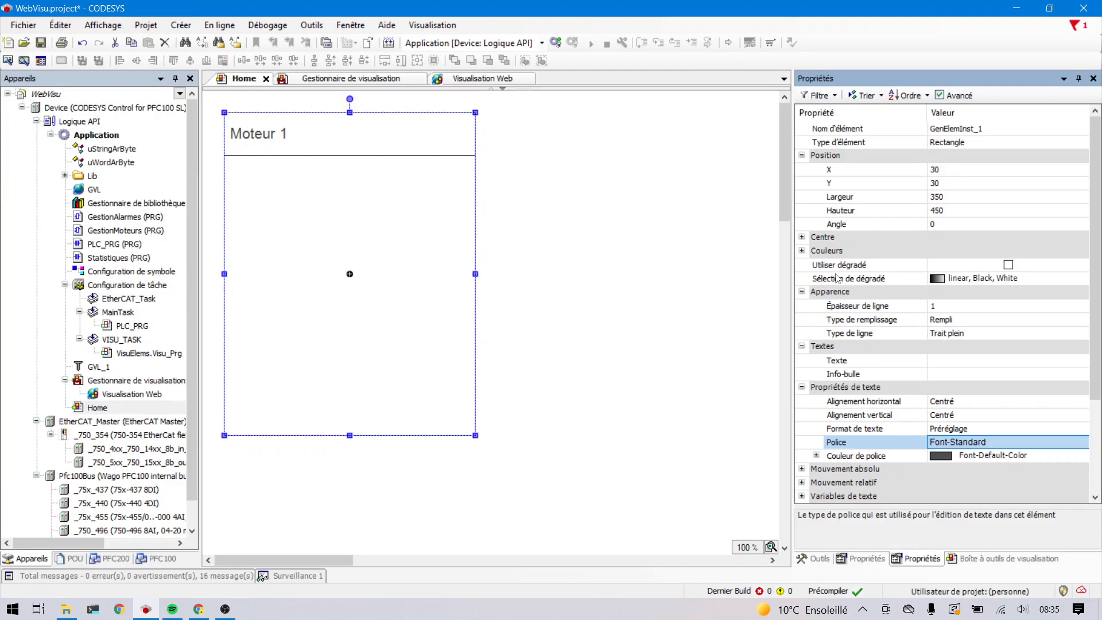
{"action": "left_click", "coordinate": [802, 251]}
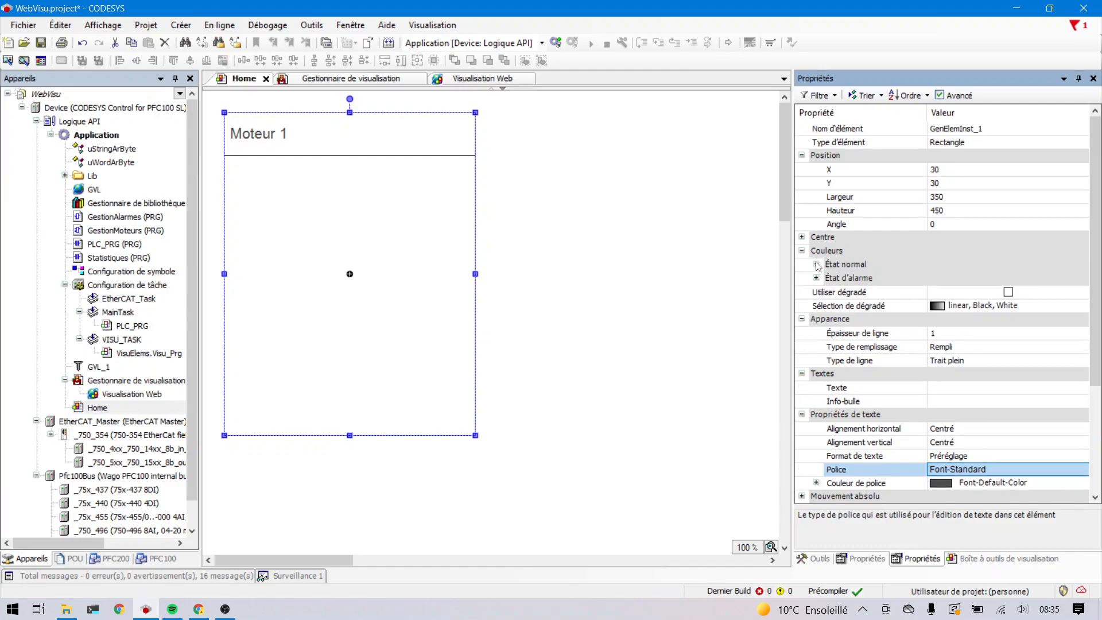
{"action": "left_click", "coordinate": [816, 265]}
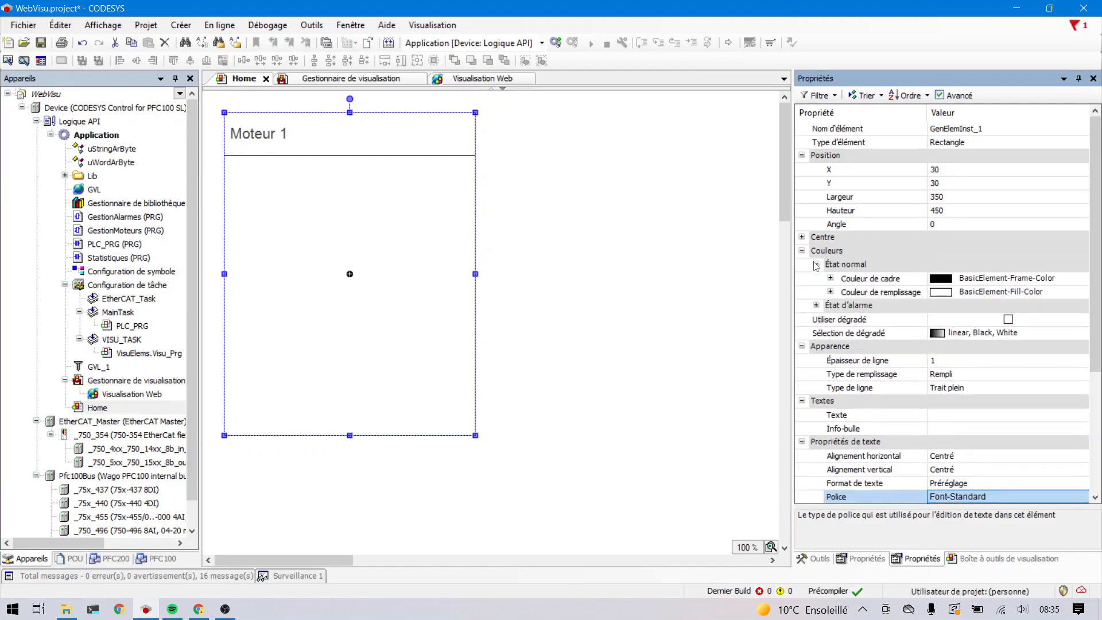
{"action": "left_click", "coordinate": [944, 296]}
{"action": "left_click", "coordinate": [944, 296]}
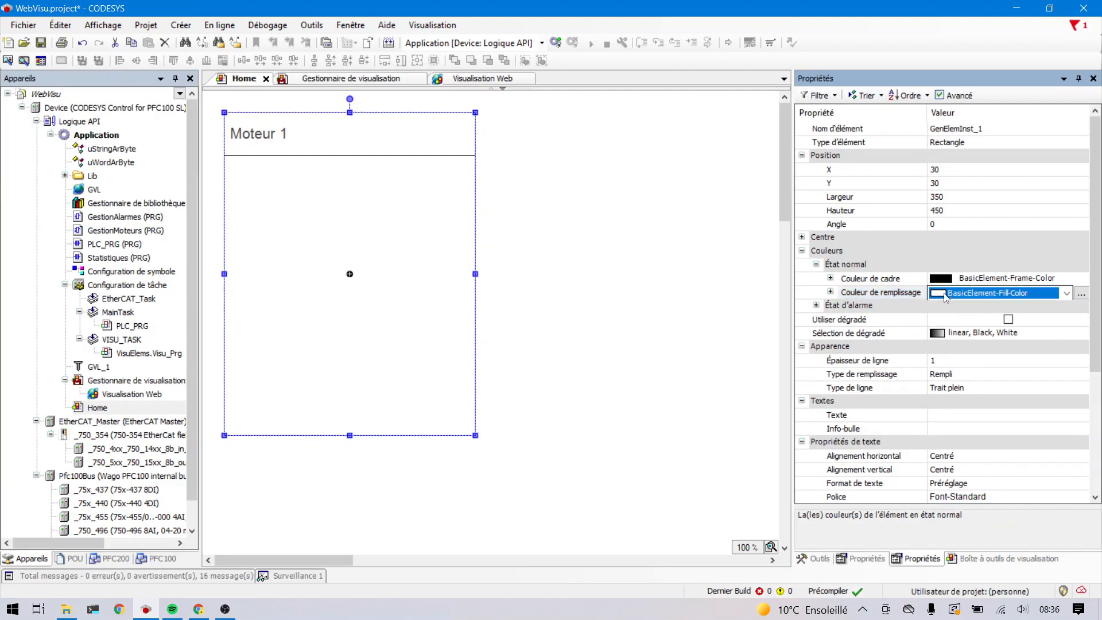
{"action": "left_click", "coordinate": [1067, 292]}
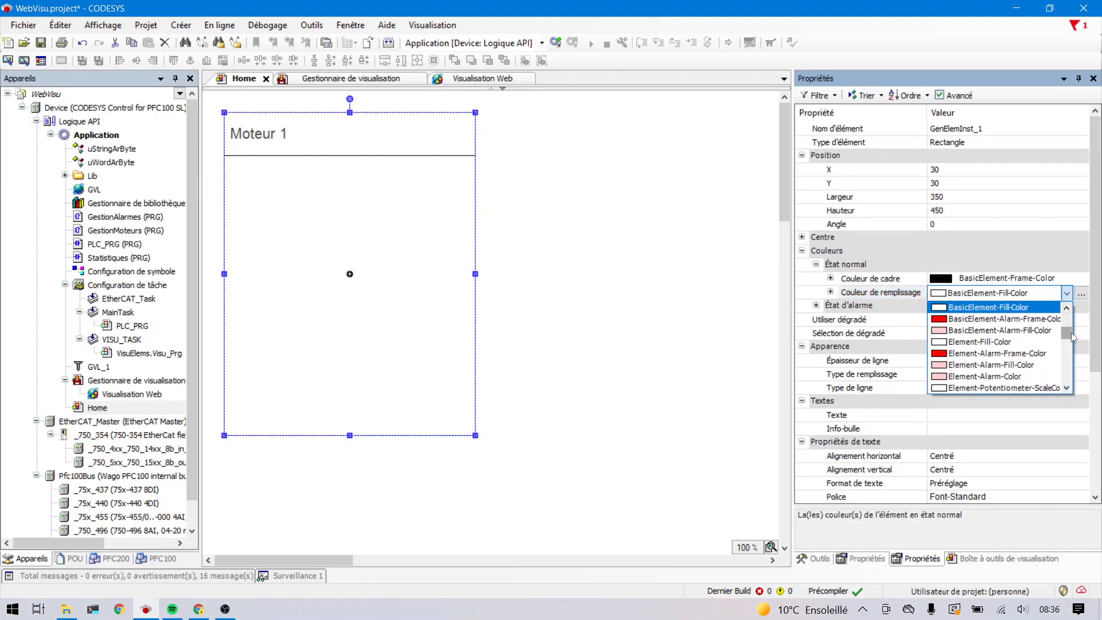
{"action": "left_click_drag", "start_coordinate": [1071, 332], "coordinate": [1071, 318]}
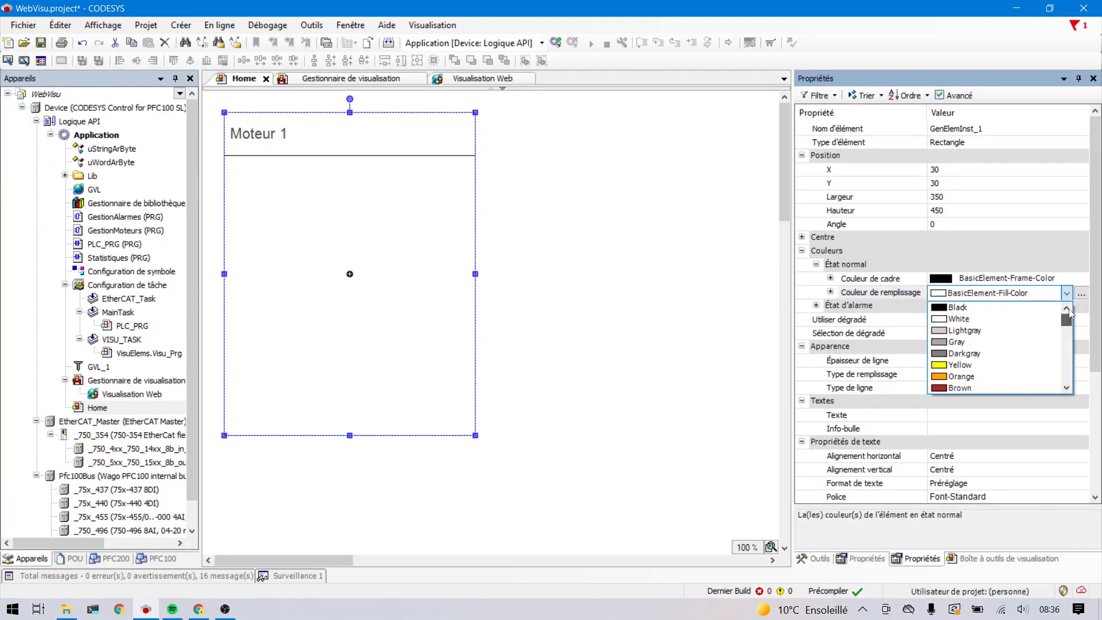
{"action": "left_click", "coordinate": [1007, 332]}
{"action": "left_click", "coordinate": [945, 306]}
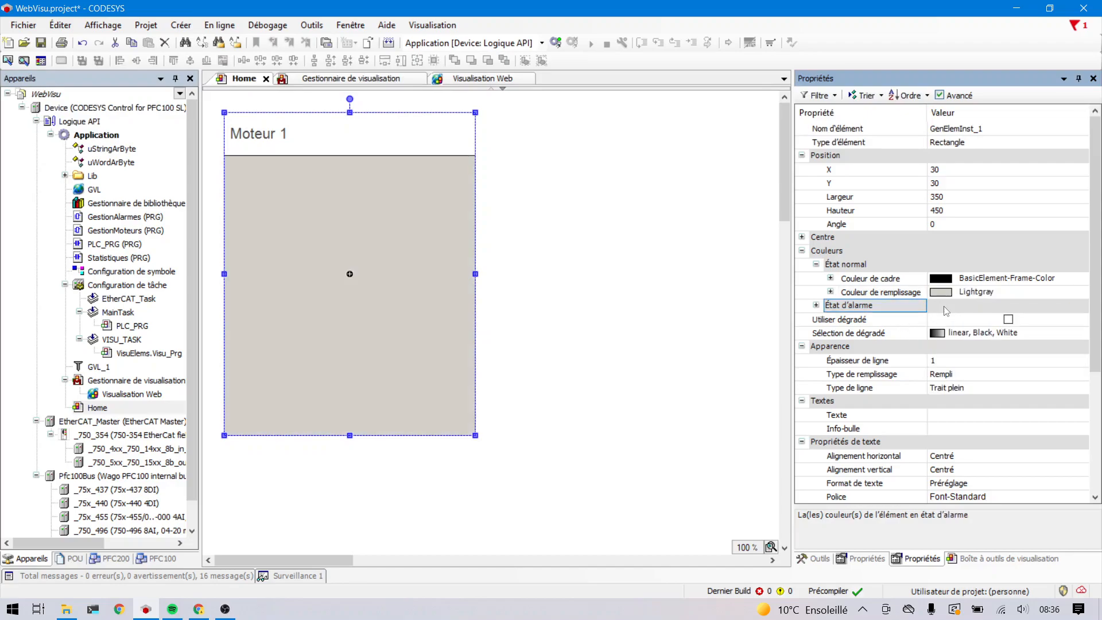
- Set the normal-state fill colour of the "Moteur 1" header rectangle to Gray
{"action": "left_click", "coordinate": [402, 135]}
{"action": "left_click", "coordinate": [956, 306]}
{"action": "left_click", "coordinate": [957, 308]}
{"action": "scroll", "coordinate": [1069, 349], "scroll_direction": "down", "scroll_amount": 3}
- Set the font colour of the "Moteur 1" header text to Element-Background-Color
{"action": "left_click", "coordinate": [953, 358]}
{"action": "scroll", "coordinate": [953, 358], "scroll_direction": "down", "scroll_amount": 4}
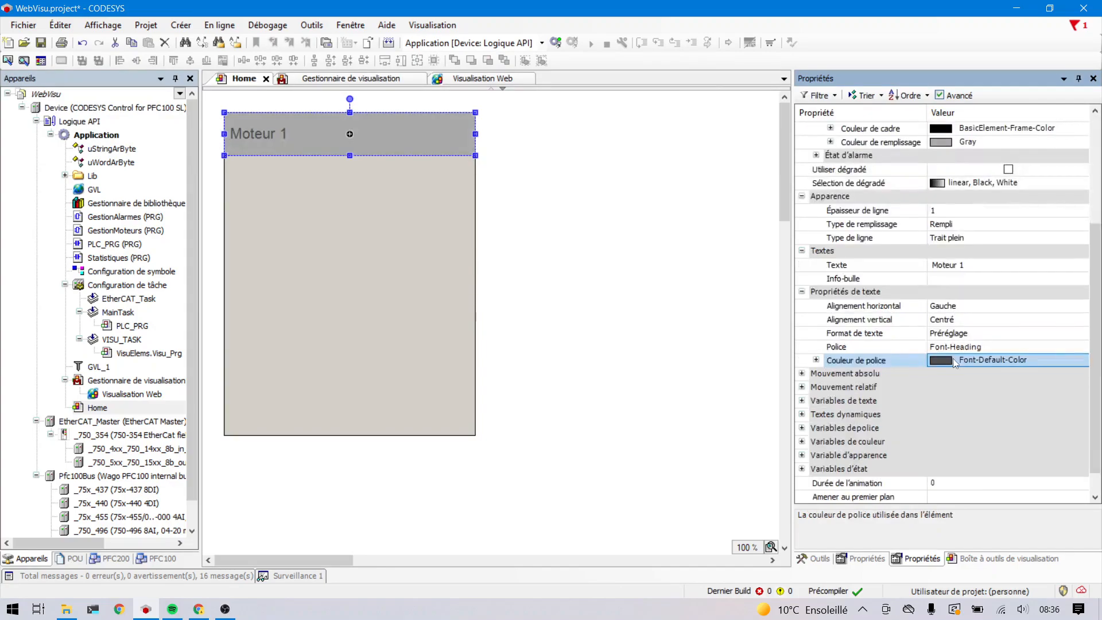
{"action": "left_click", "coordinate": [953, 358]}
{"action": "left_click", "coordinate": [954, 360]}
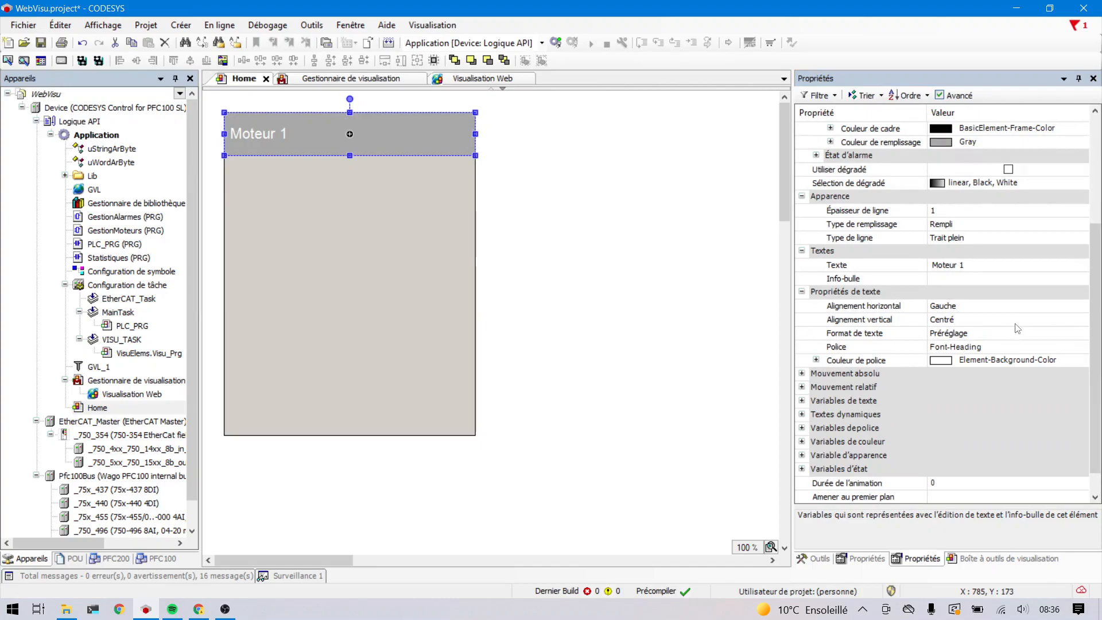
- Set the line type of the "Moteur 1" header rectangle to Invisible and deselect it
{"action": "left_click", "coordinate": [944, 239]}
{"action": "left_click", "coordinate": [944, 239]}
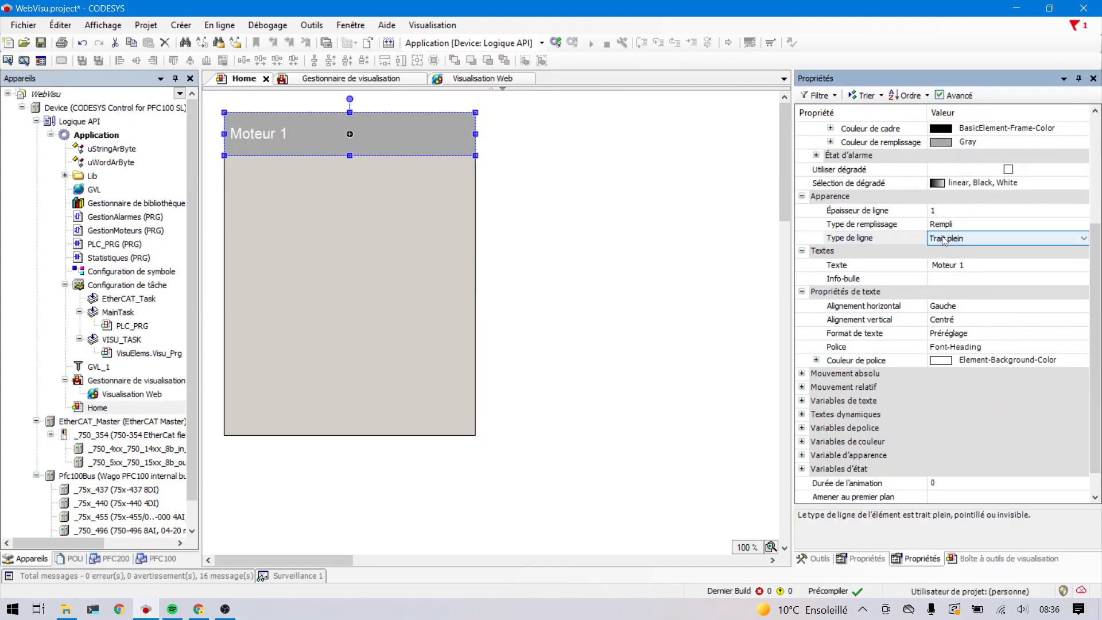
{"action": "left_click", "coordinate": [944, 240]}
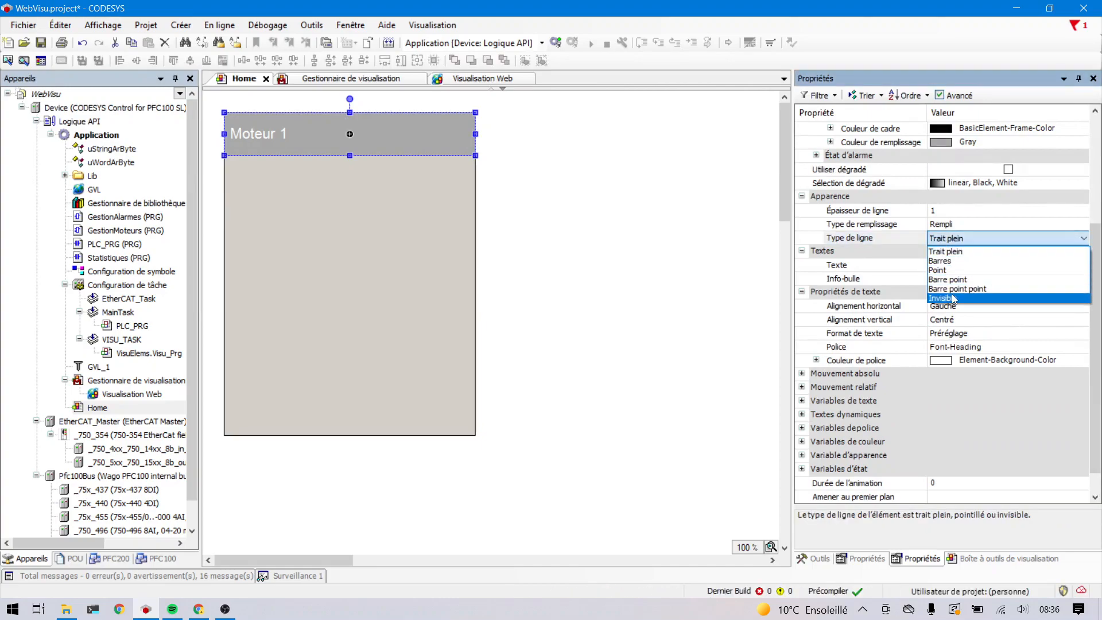
{"action": "left_click", "coordinate": [979, 301]}
{"action": "left_click", "coordinate": [679, 261]}
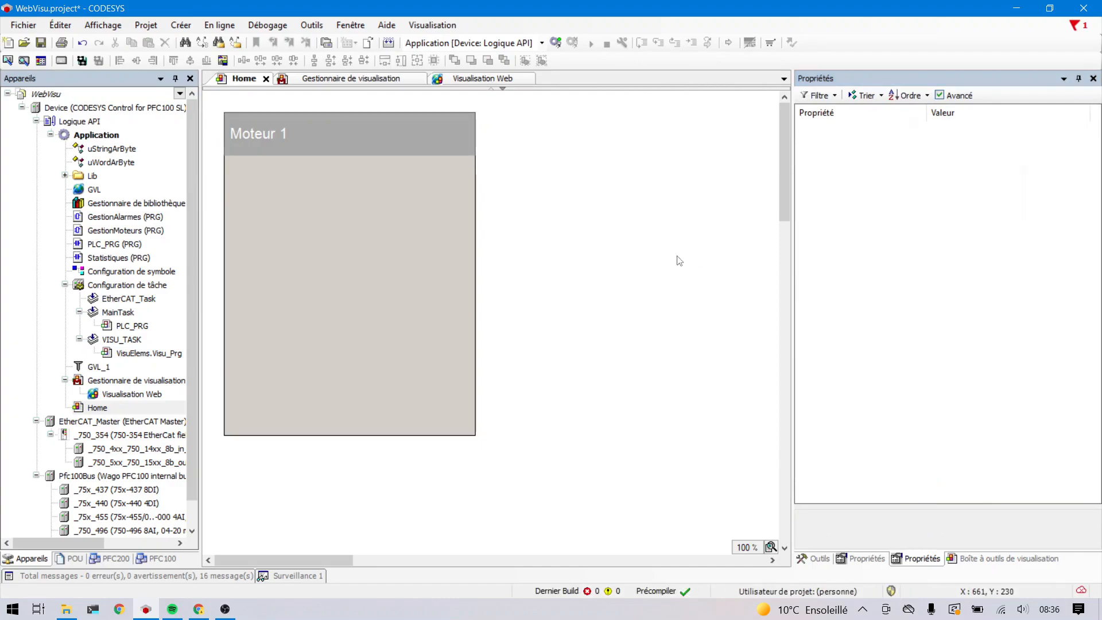
{"action": "double_click", "coordinate": [448, 139]}
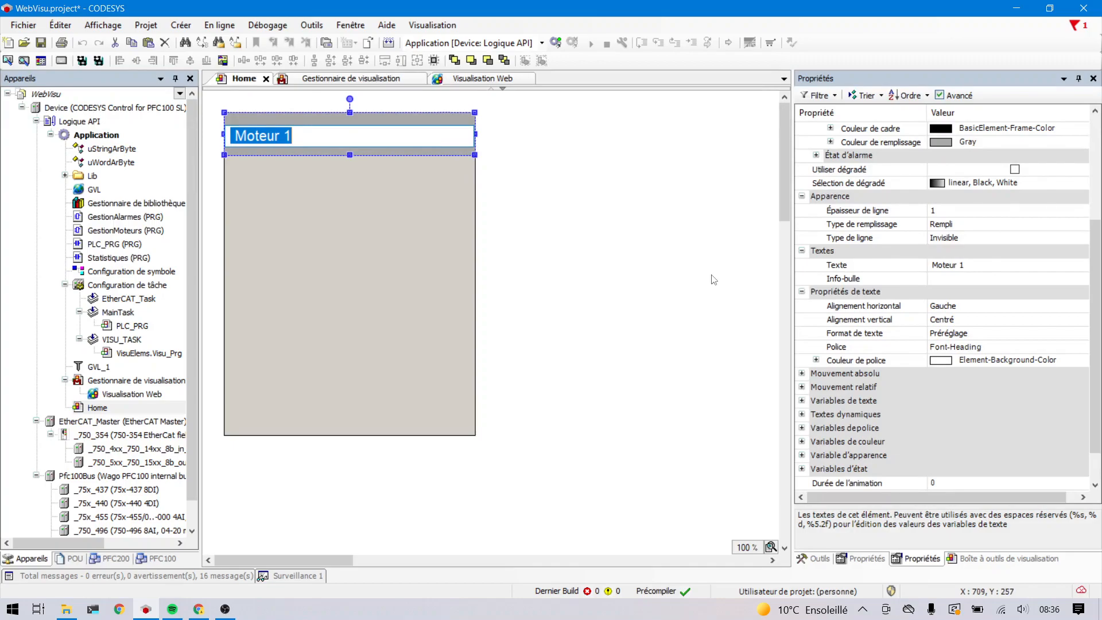
{"action": "left_click", "coordinate": [961, 211]}
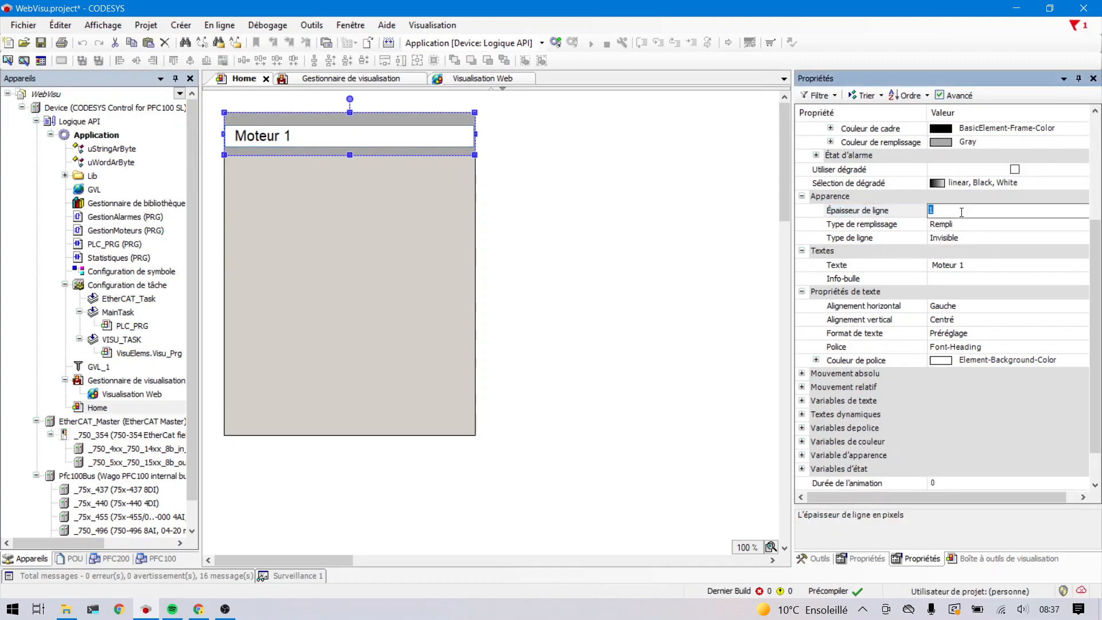
{"action": "left_click", "coordinate": [961, 212]}
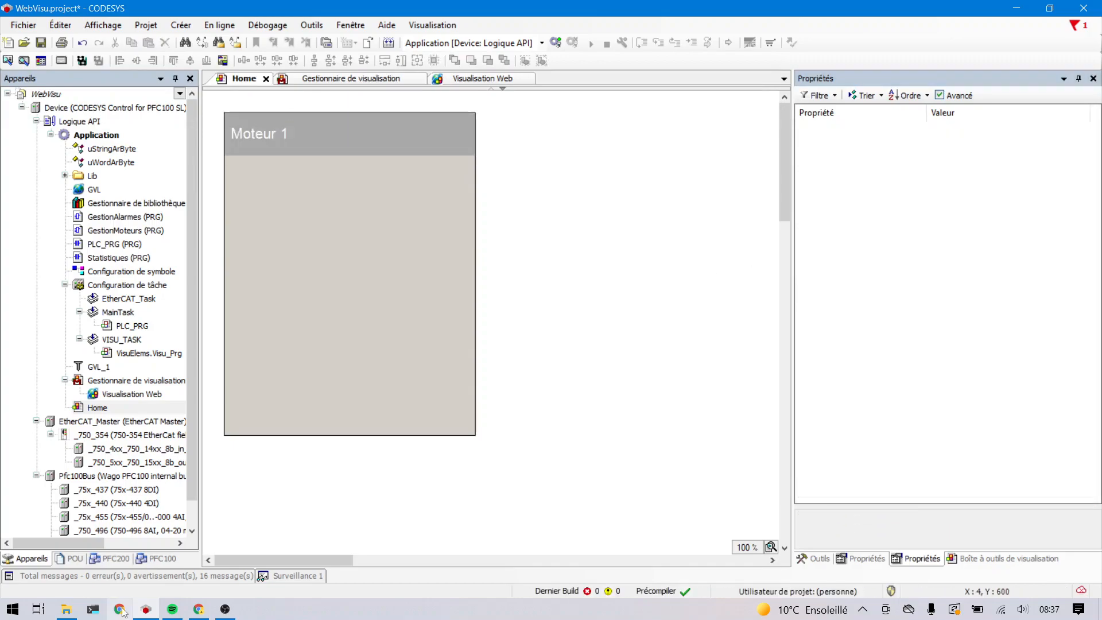
- Switch to Chrome with the Formation profile, search Google Images for "icone moteur" and save the Flaticon "Moteur de voiture" icon
{"action": "left_click", "coordinate": [121, 610]}
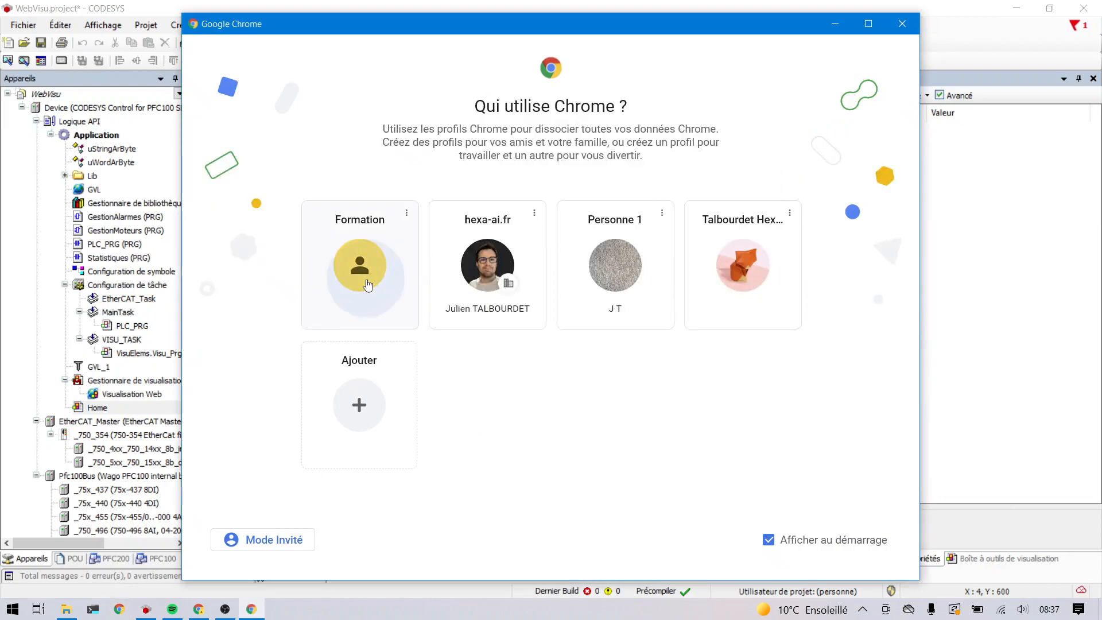
{"action": "left_click", "coordinate": [368, 285]}
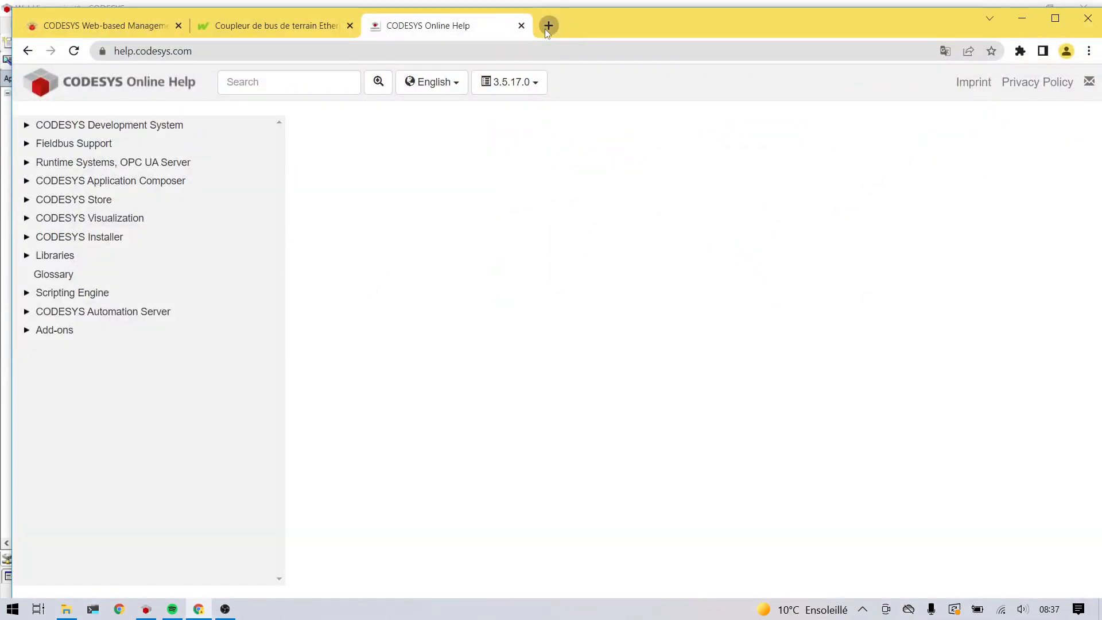
{"action": "left_click", "coordinate": [547, 27]}
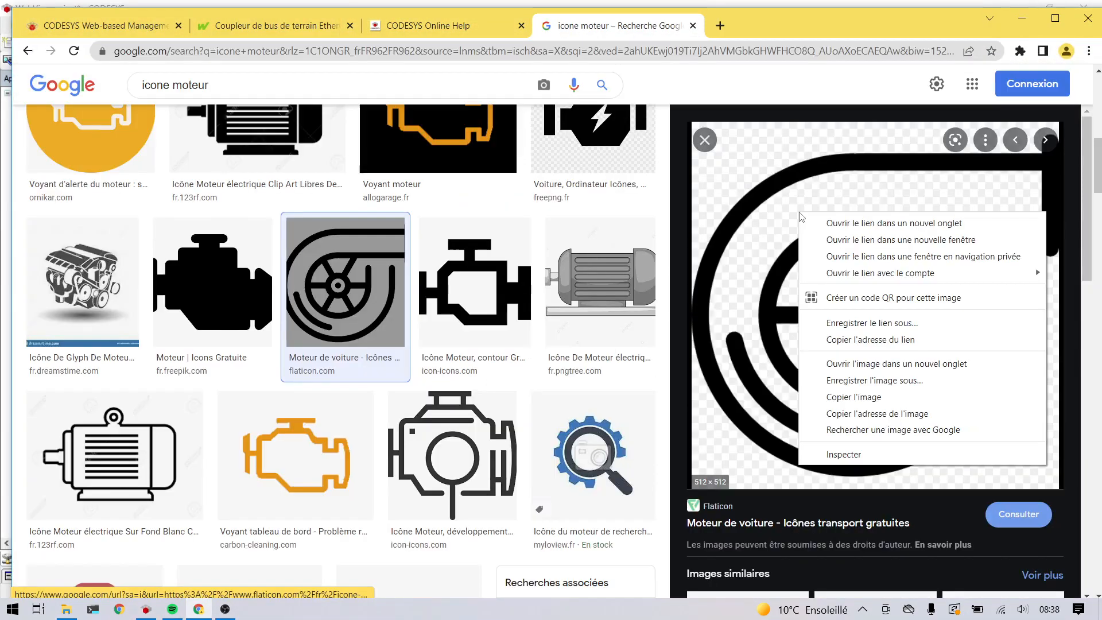
{"action": "left_click", "coordinate": [838, 383]}
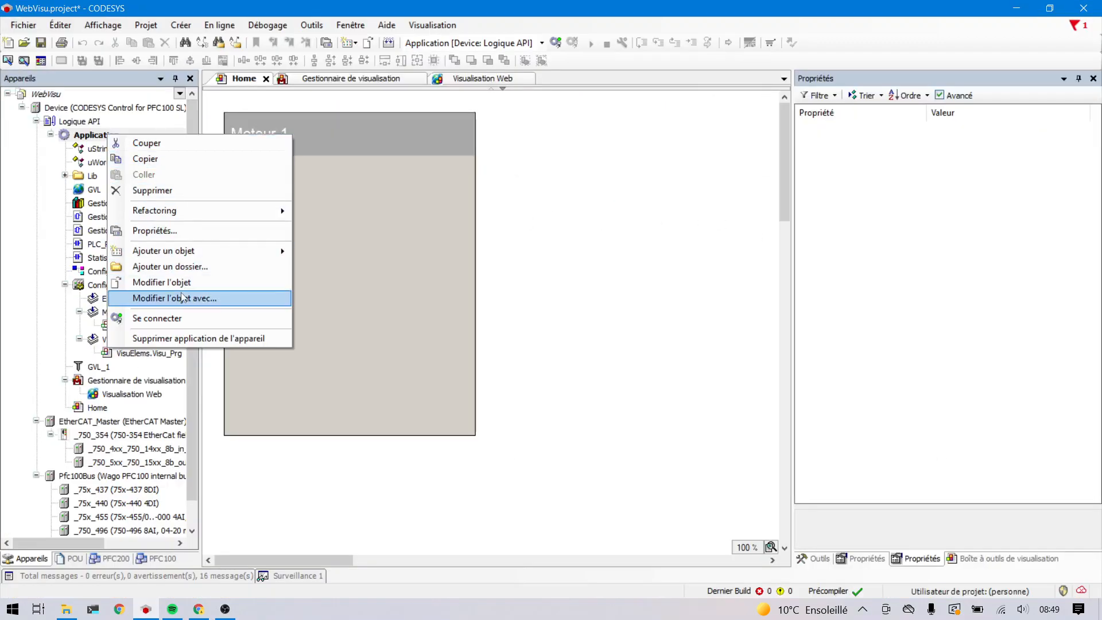
- Switch back to CODESYS and add an image collection named ImagePool to the Application
{"action": "mouse_move", "coordinate": [214, 247]}
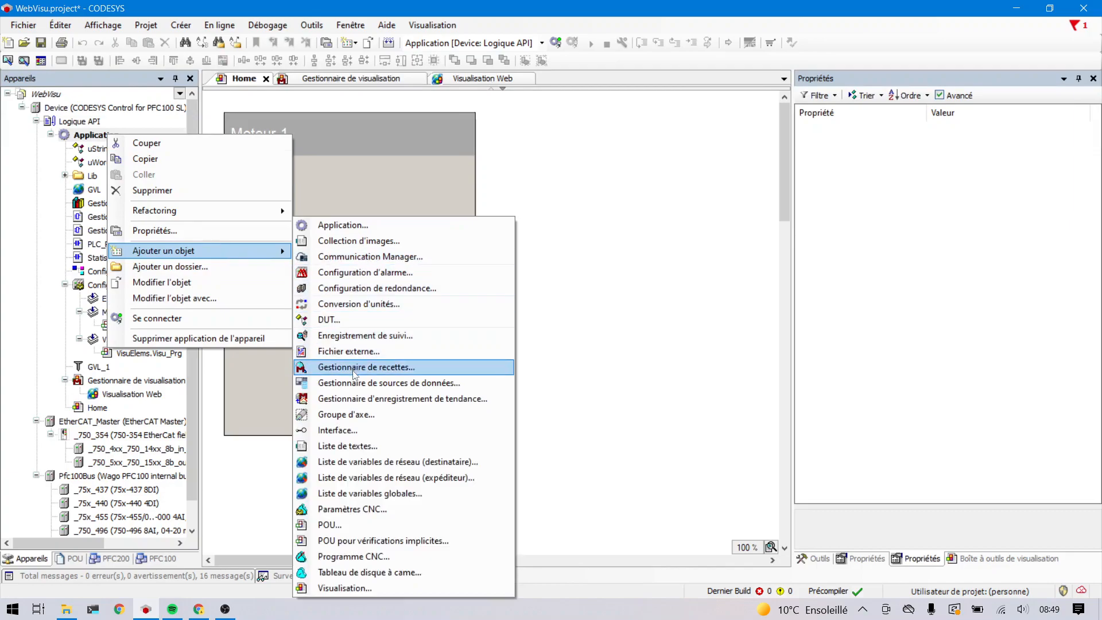
{"action": "left_click", "coordinate": [343, 241]}
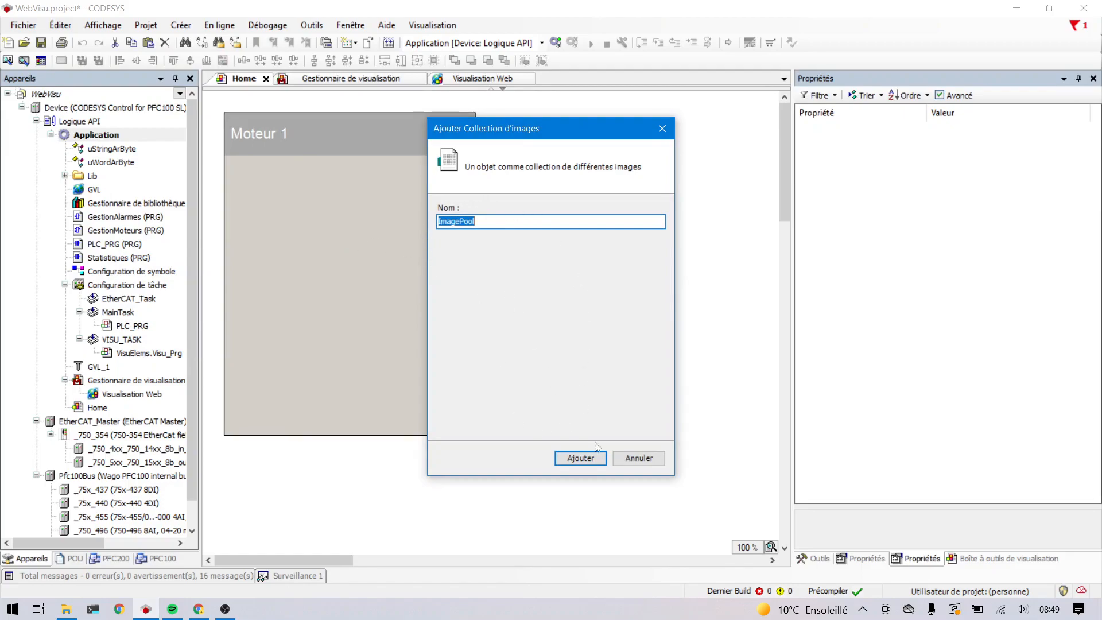
{"action": "left_click", "coordinate": [581, 458]}
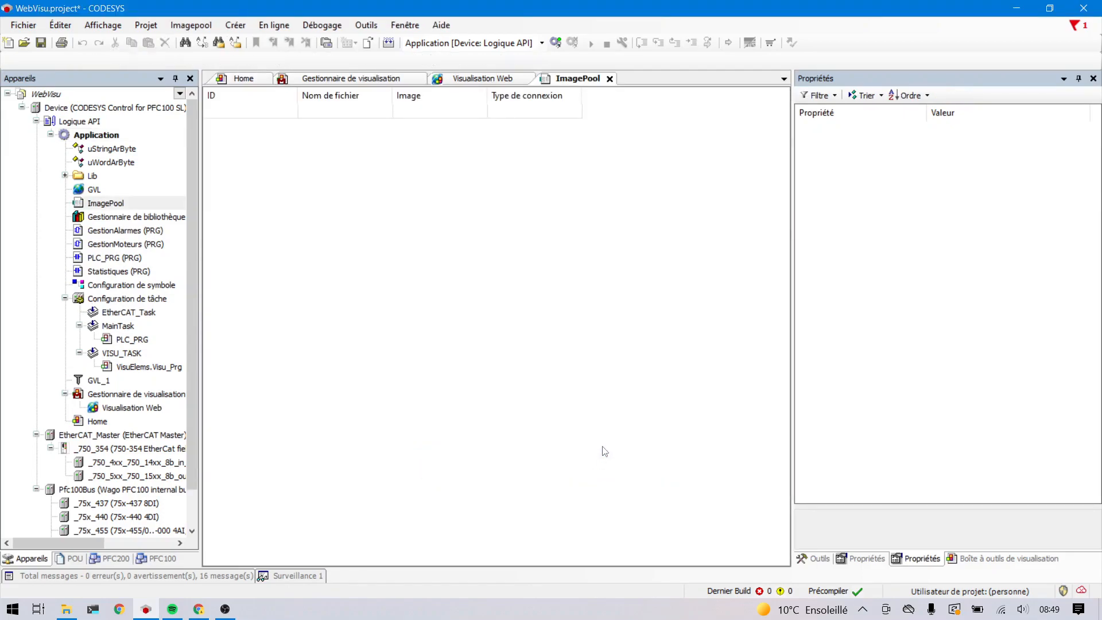
- Add 84943.png from the Captures d'écran folder to the ImagePool, using the file handling option Incorporation dans le projet
{"action": "left_click", "coordinate": [333, 115]}
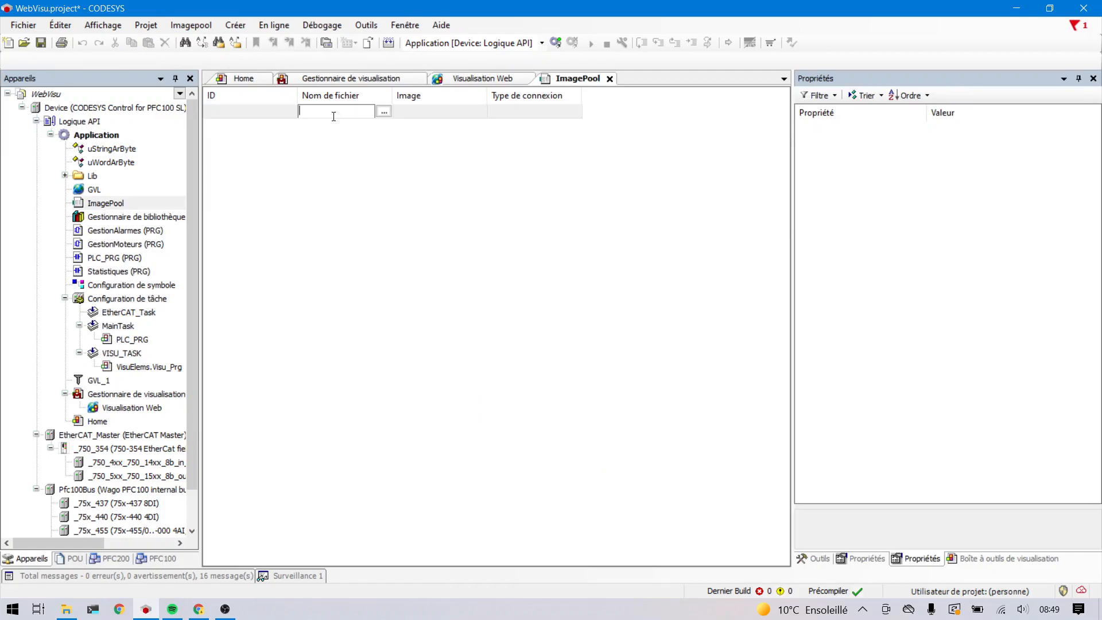
{"action": "left_click", "coordinate": [384, 111]}
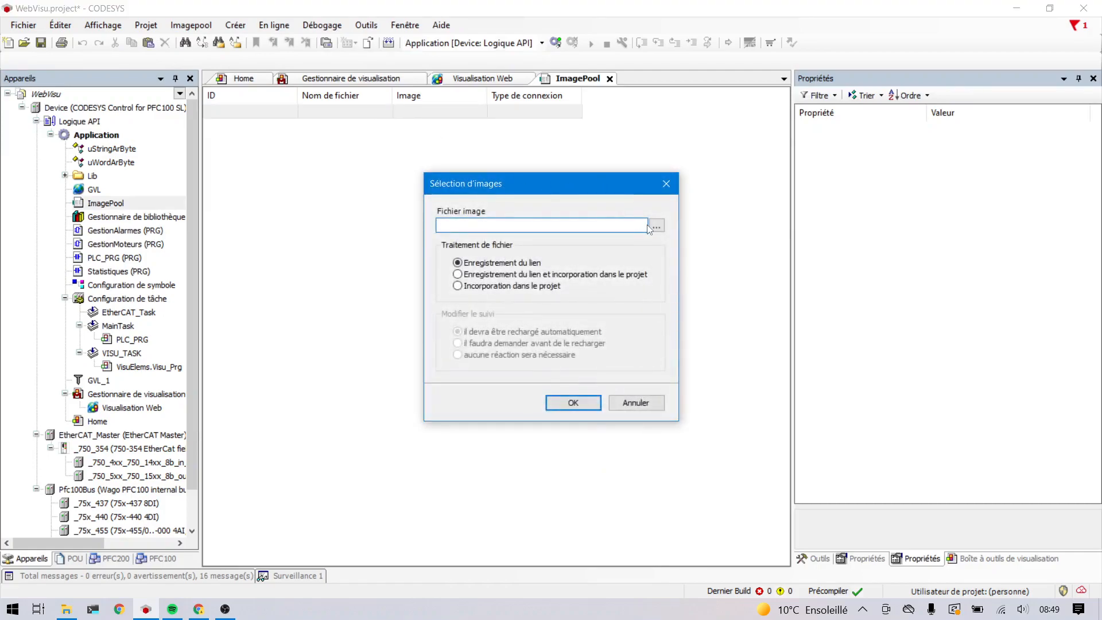
{"action": "left_click", "coordinate": [476, 287]}
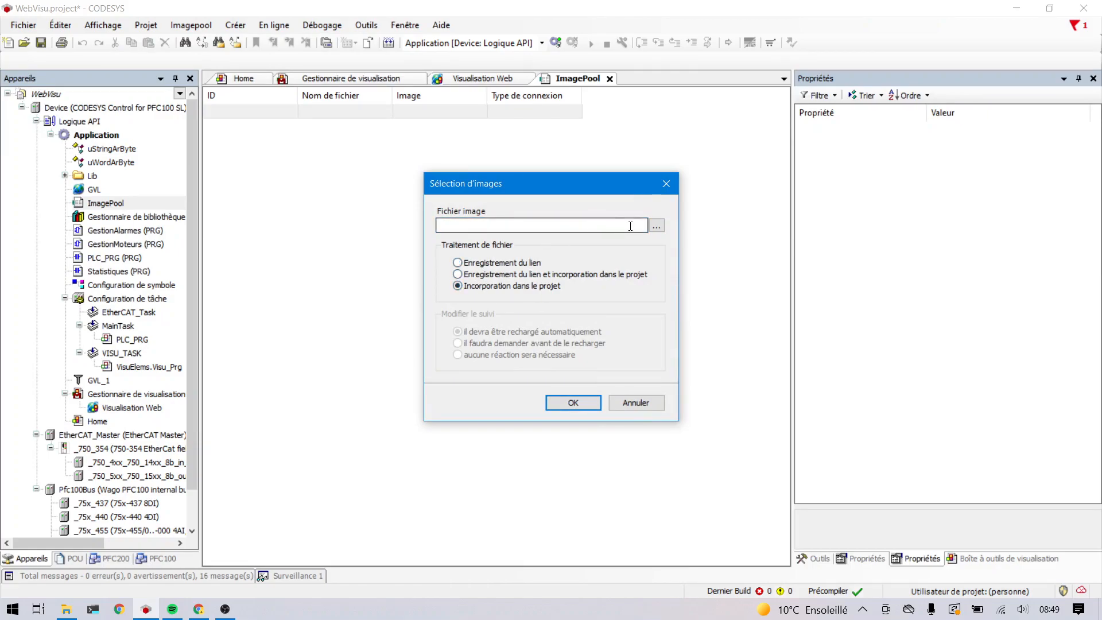
{"action": "left_click", "coordinate": [656, 227]}
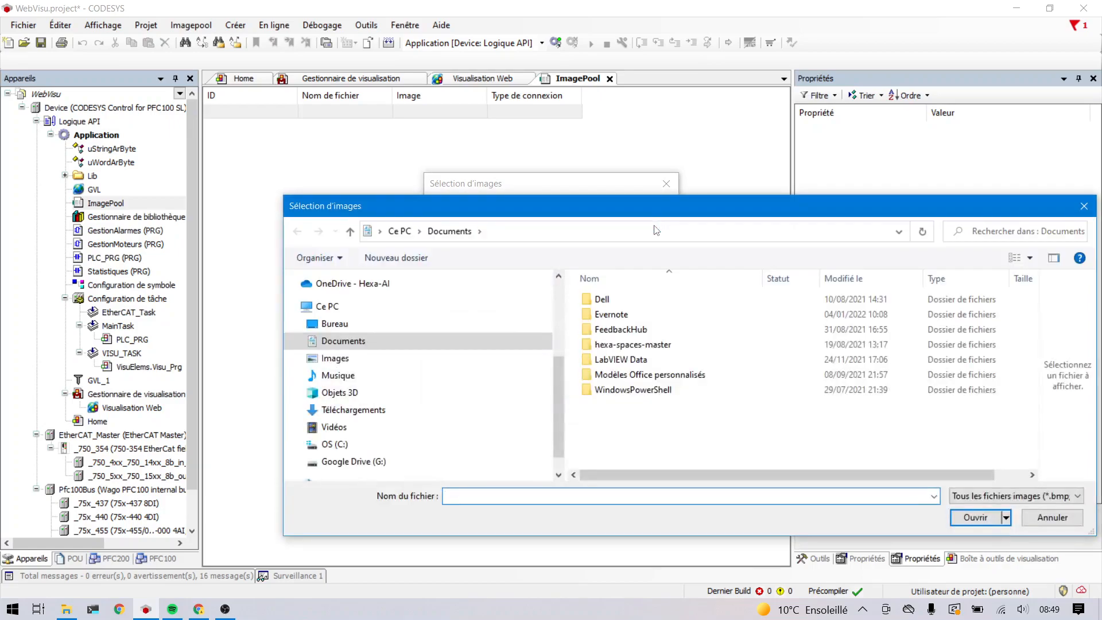
{"action": "left_click", "coordinate": [411, 360]}
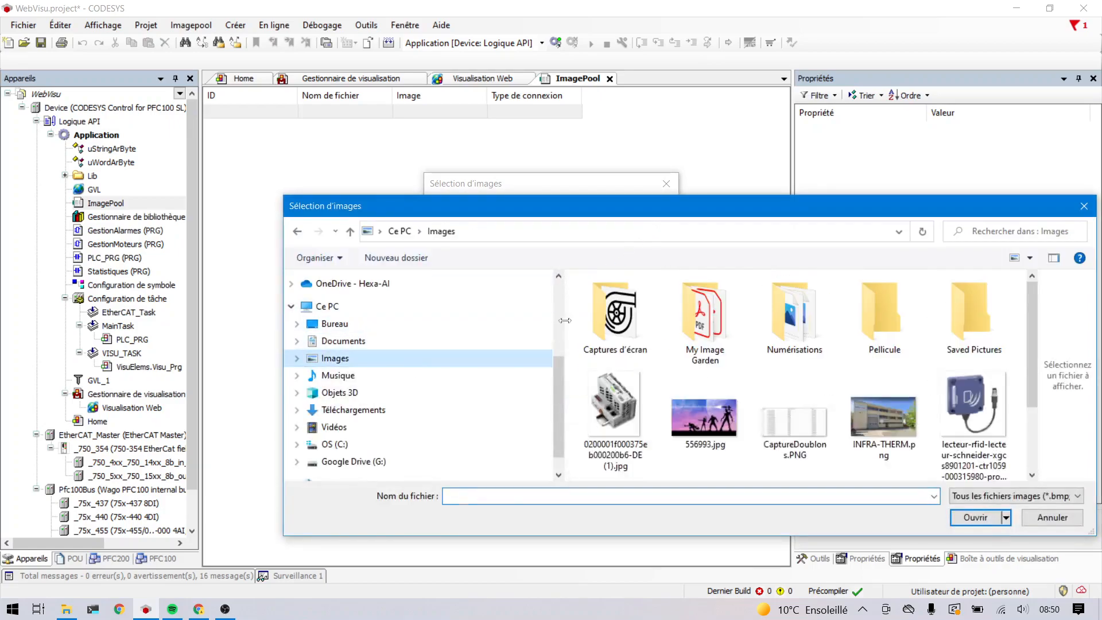
{"action": "double_click", "coordinate": [600, 315]}
{"action": "double_click", "coordinate": [600, 315]}
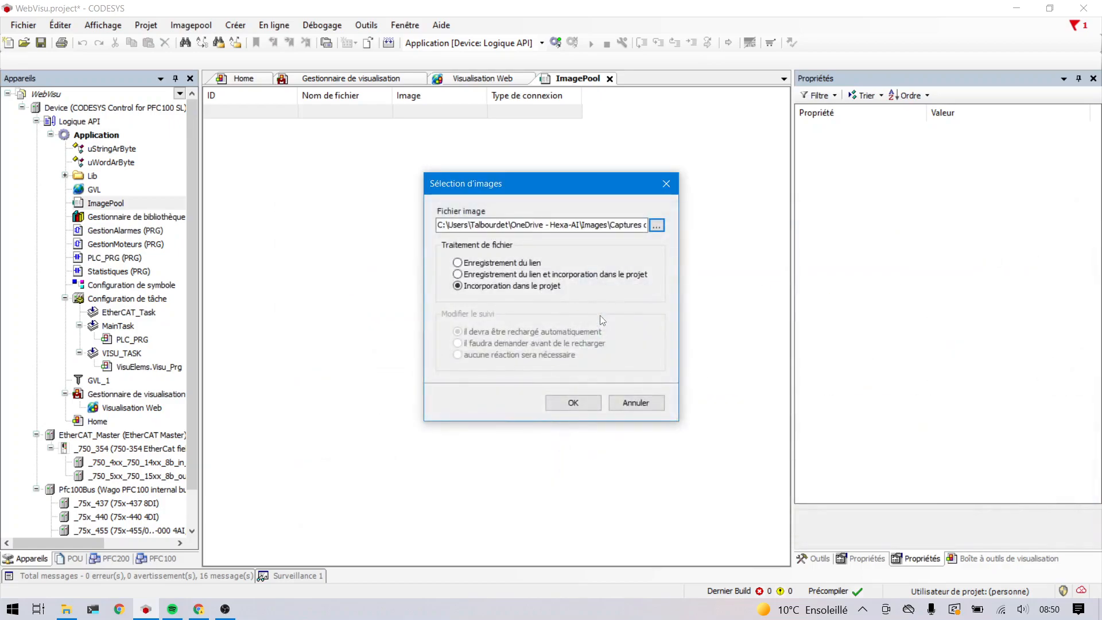
{"action": "left_click", "coordinate": [570, 402]}
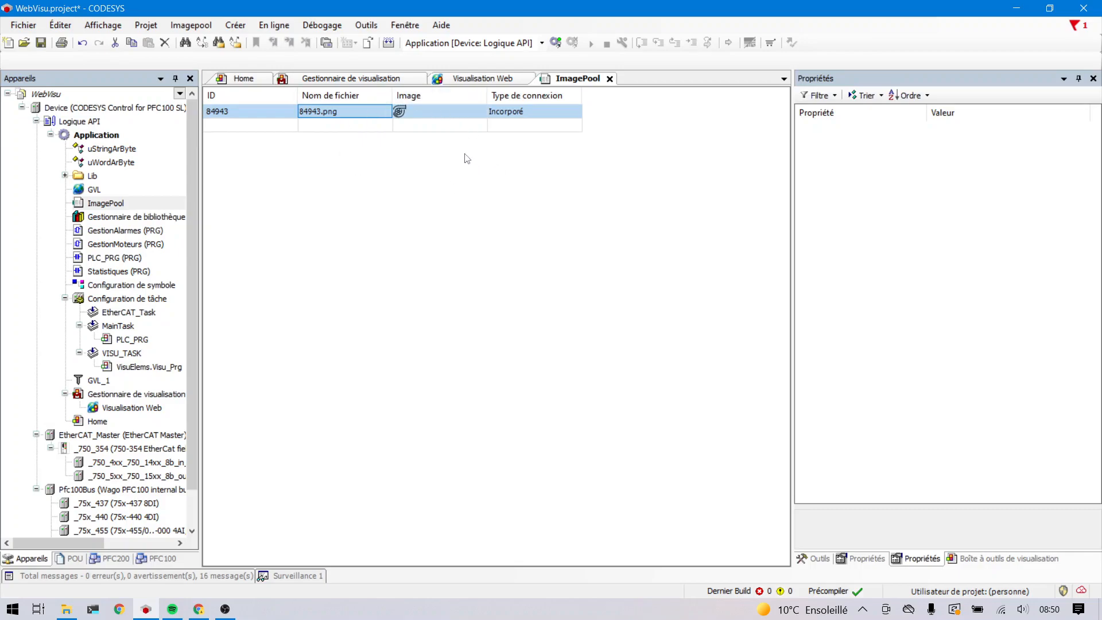
- Place image 84943 from the ImagePool on the Home page's "Moteur 1" panel and shrink it to about 248 by 203
{"action": "left_click", "coordinate": [239, 82]}
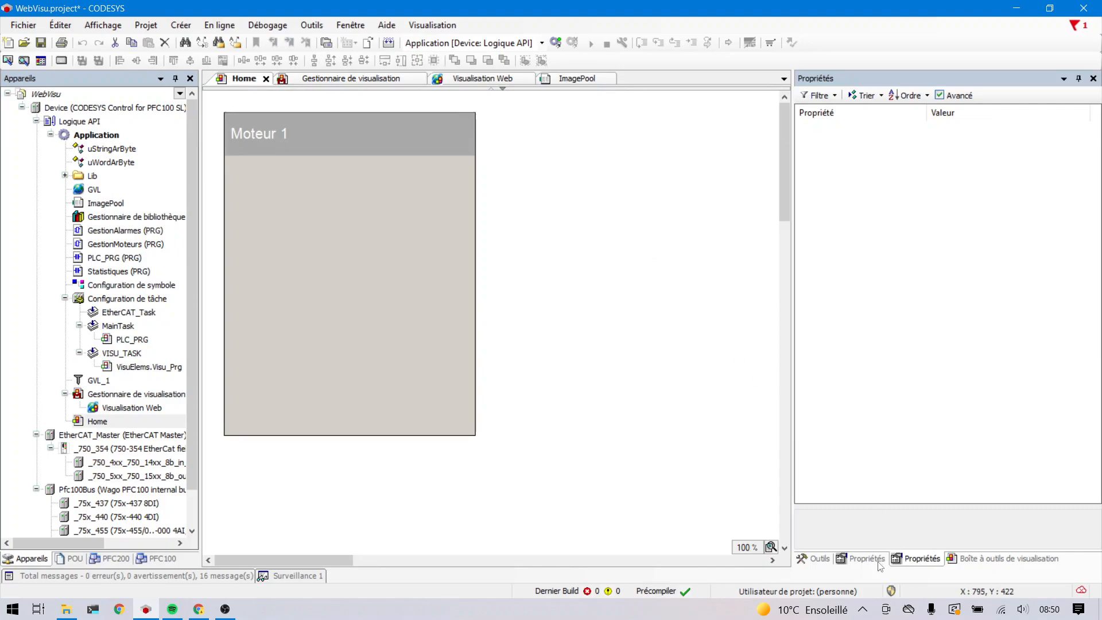
{"action": "left_click", "coordinate": [983, 562]}
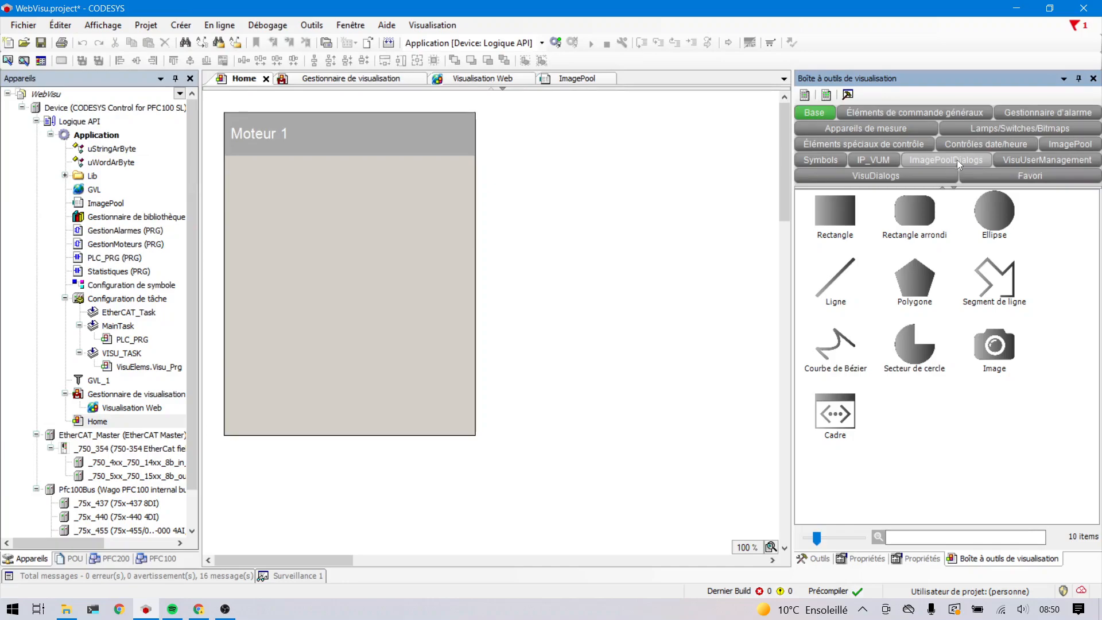
{"action": "left_click", "coordinate": [1060, 141]}
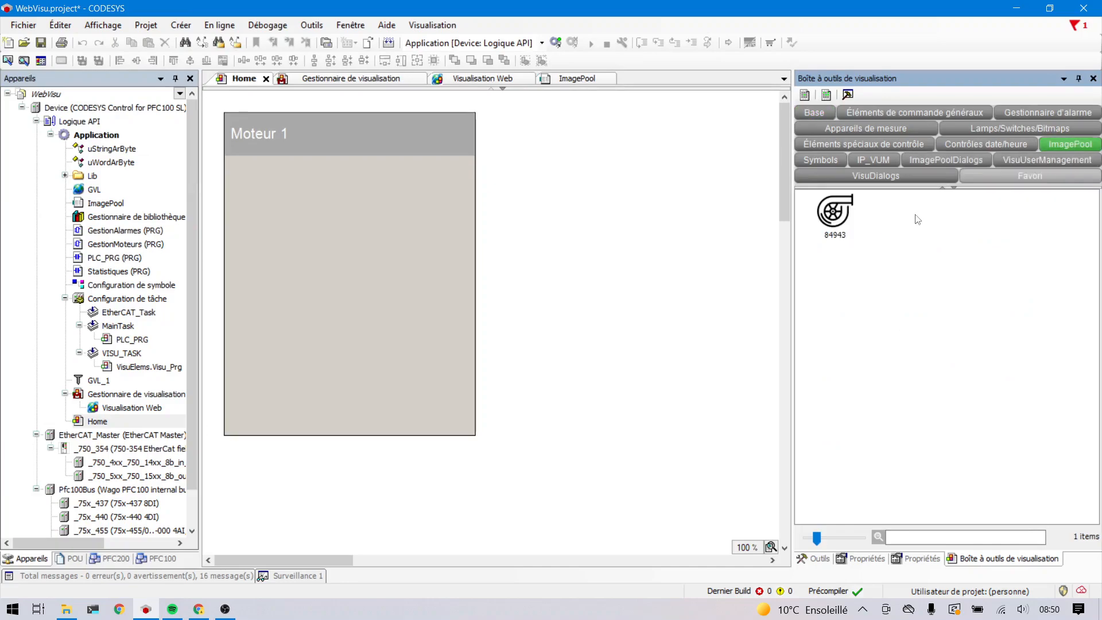
{"action": "left_click_drag", "start_coordinate": [836, 222], "coordinate": [351, 308]}
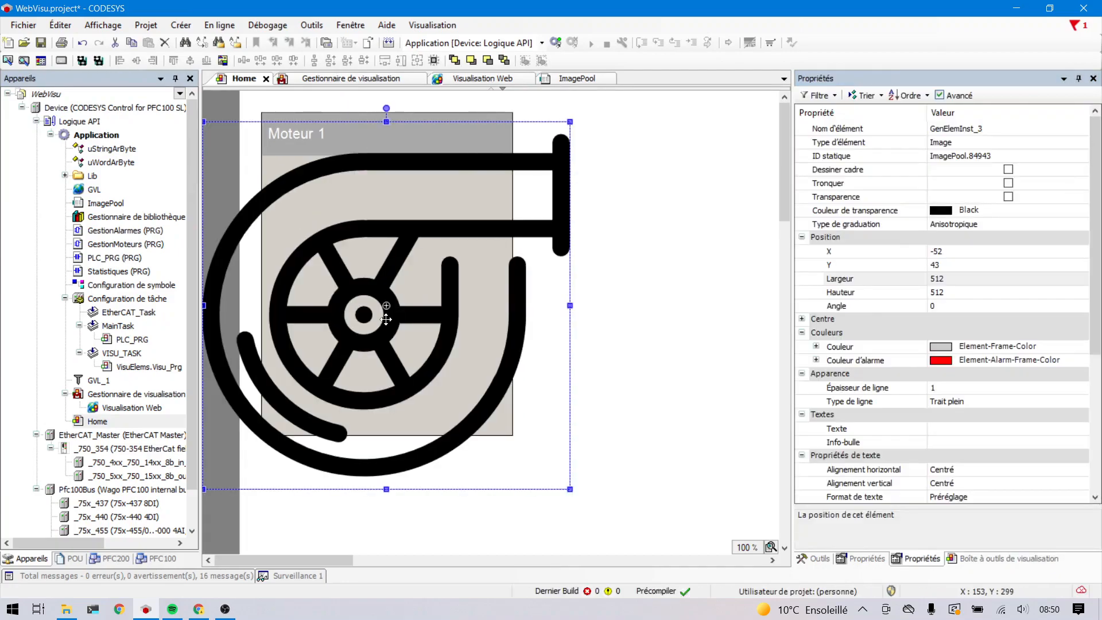
{"action": "left_click_drag", "start_coordinate": [204, 121], "coordinate": [355, 344]}
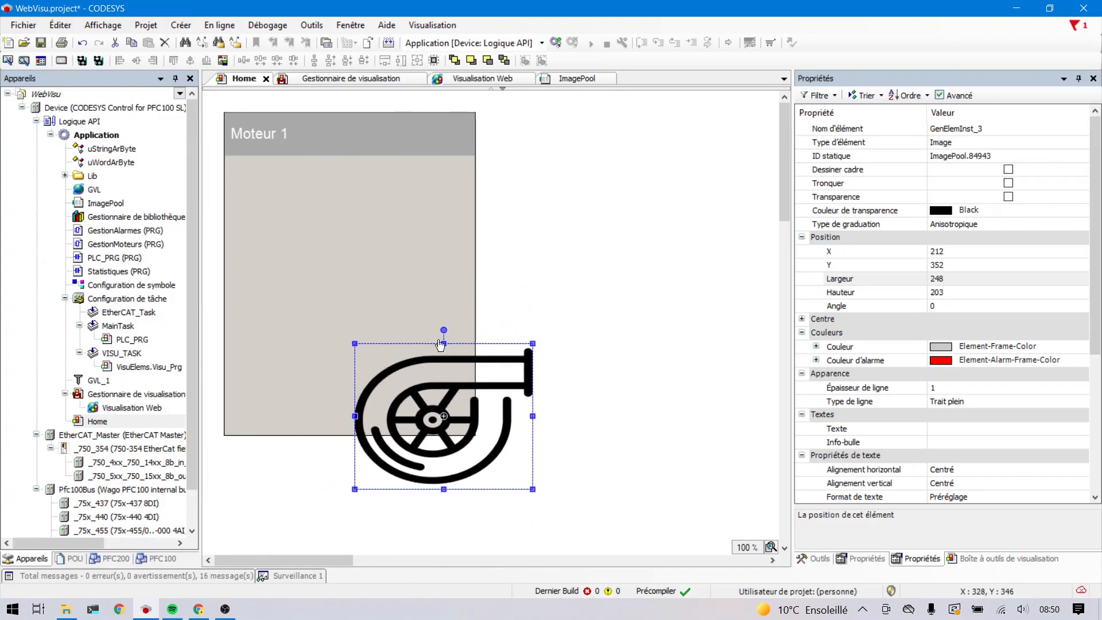
- Squash the motor image's height to about 117 and set its scaling type (Type de graduation) to Isotropique
{"action": "left_click_drag", "start_coordinate": [441, 345], "coordinate": [442, 406]}
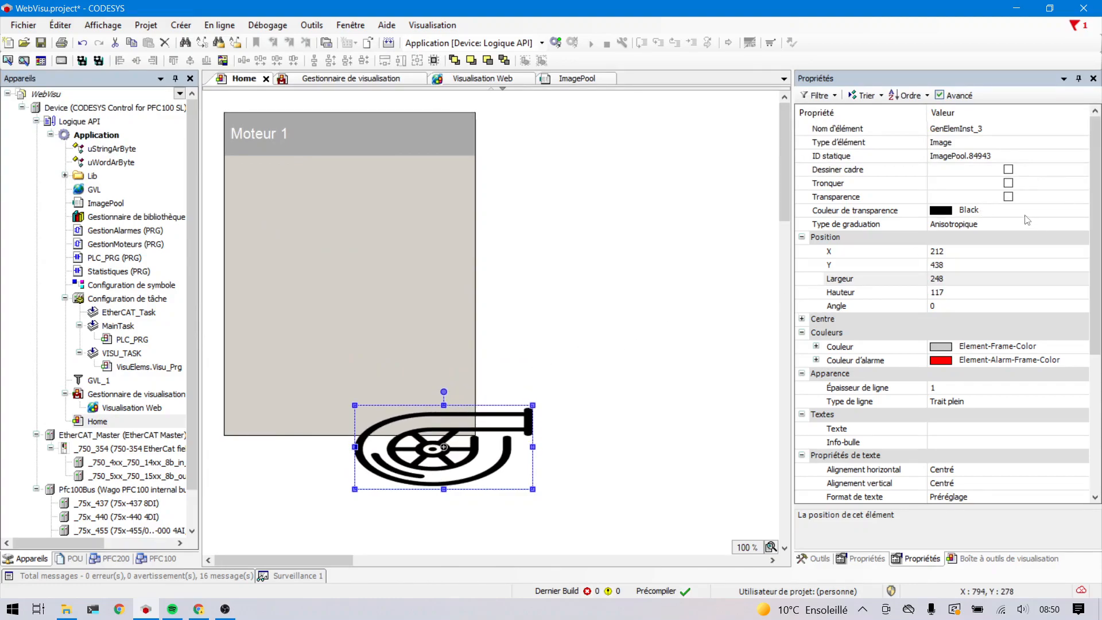
{"action": "left_click", "coordinate": [1009, 184]}
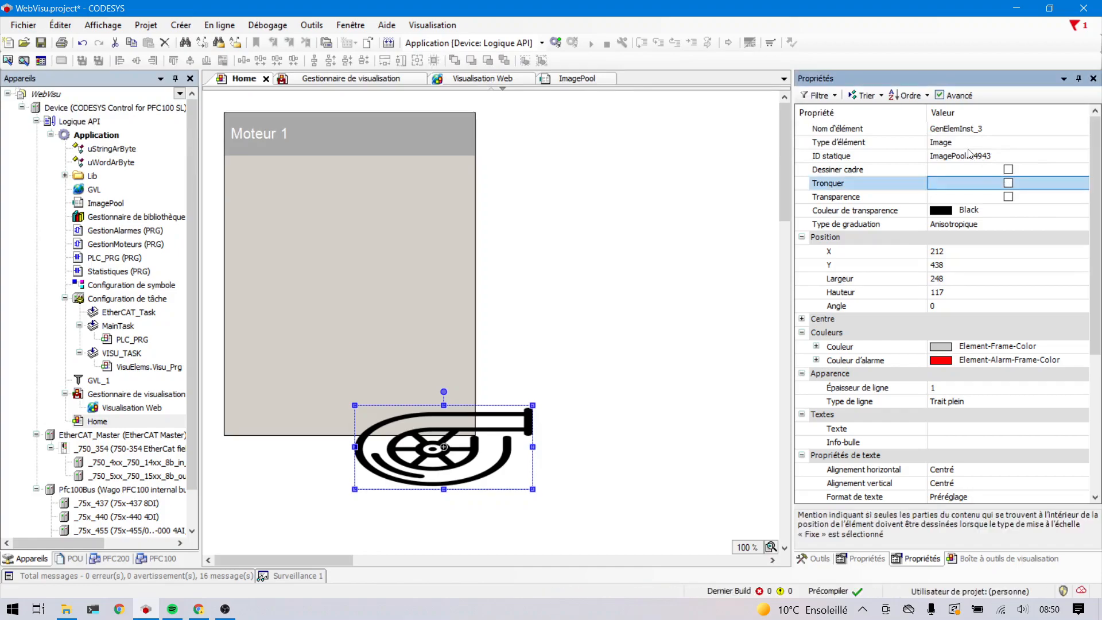
{"action": "left_click", "coordinate": [961, 226]}
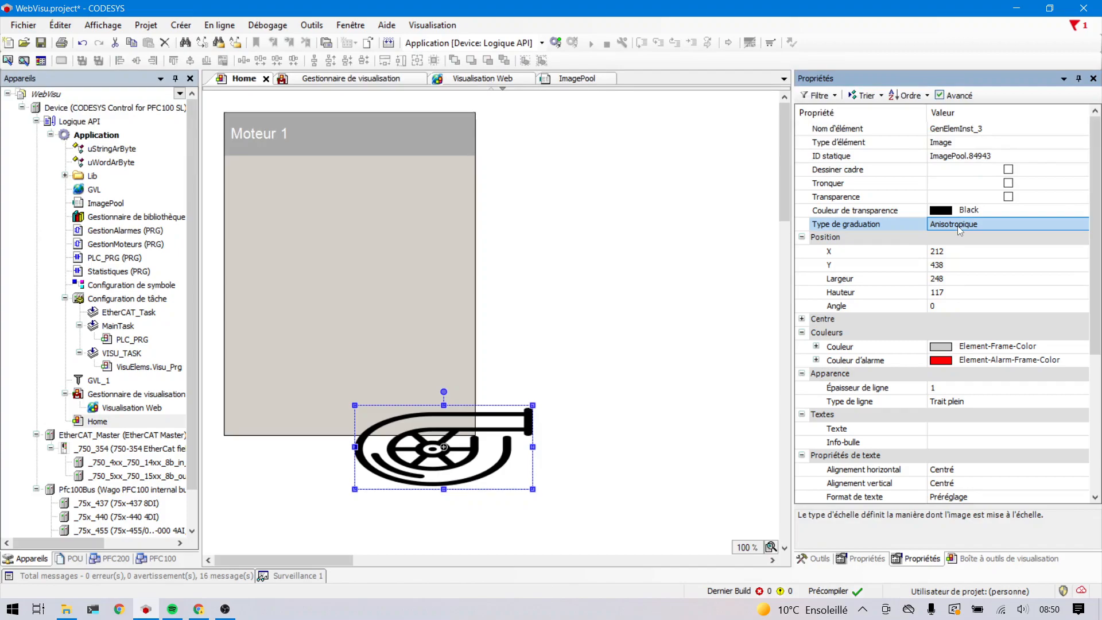
{"action": "left_click", "coordinate": [958, 226]}
{"action": "left_click", "coordinate": [958, 226]}
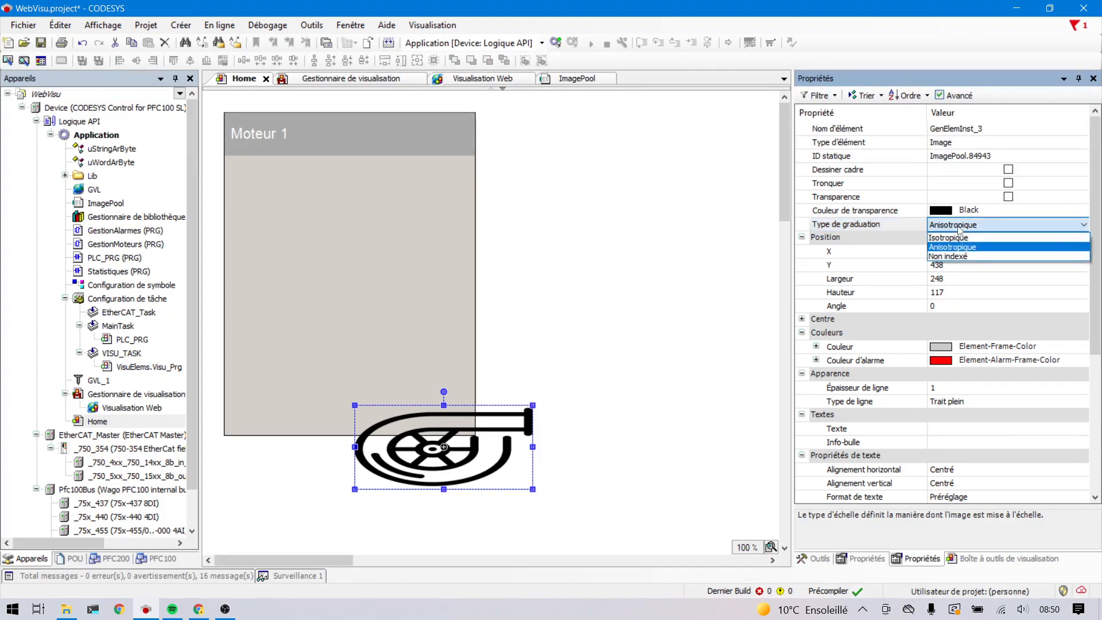
{"action": "left_click", "coordinate": [958, 238]}
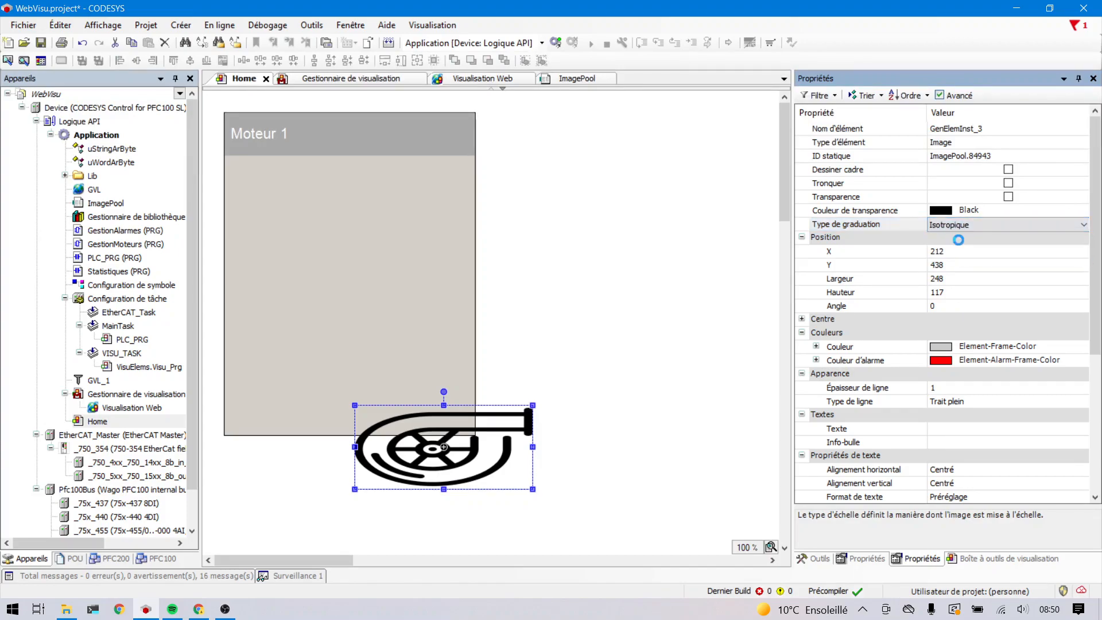
{"action": "left_click", "coordinate": [960, 240]}
- Move and resize the motor image to fit below the "Moteur 1" header, and centre it across the panel's width
{"action": "left_click_drag", "start_coordinate": [401, 471], "coordinate": [343, 284]}
{"action": "left_click_drag", "start_coordinate": [550, 475], "coordinate": [209, 113]}
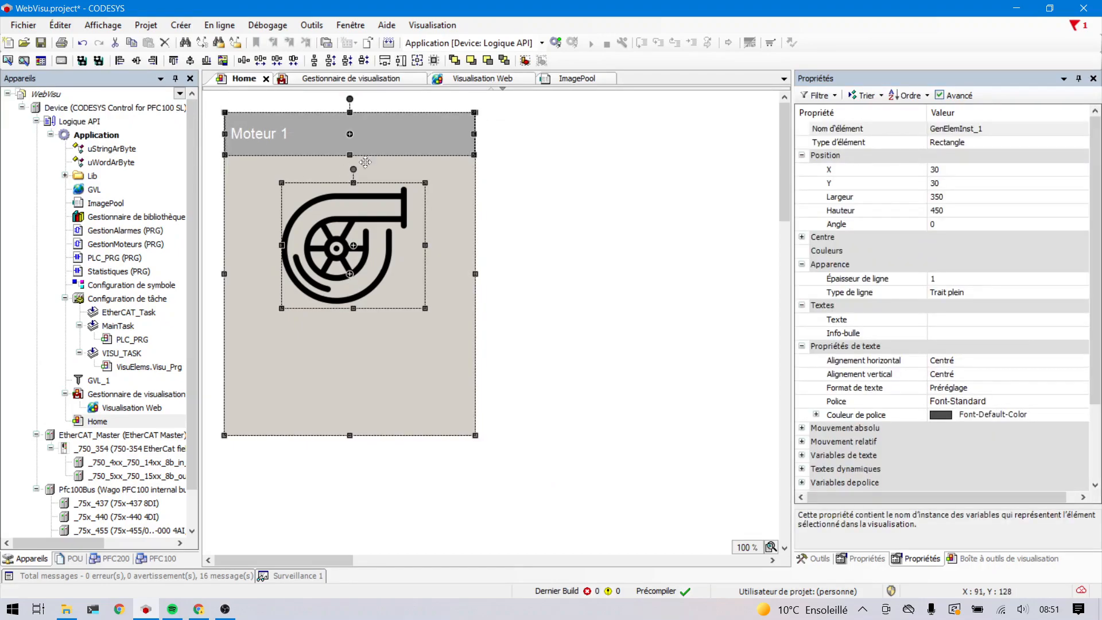
{"action": "left_click", "coordinate": [187, 63]}
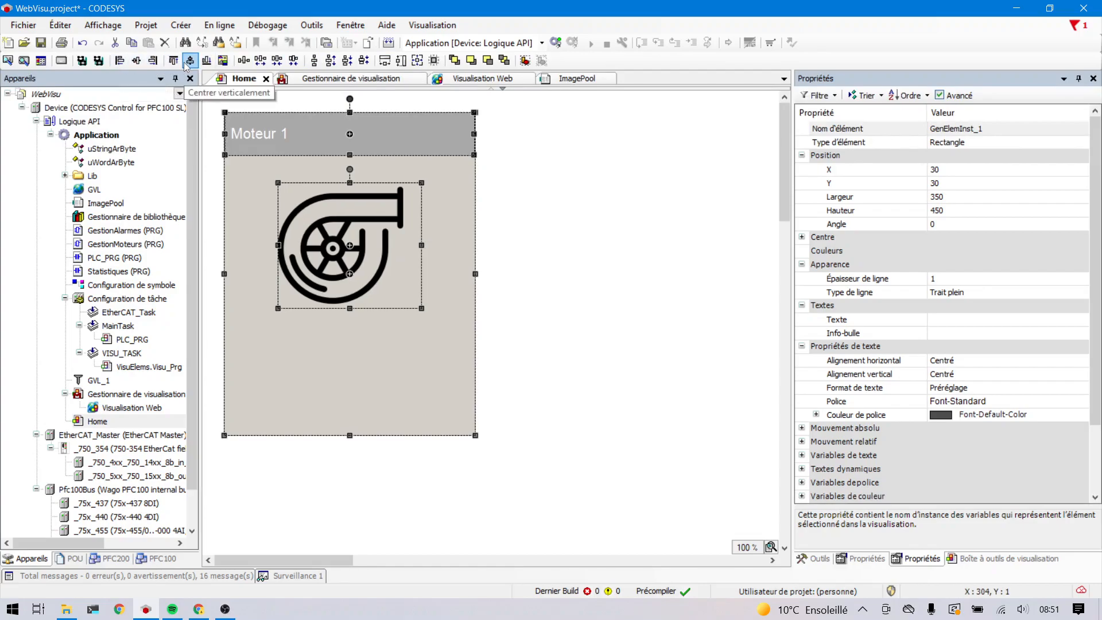
{"action": "left_click", "coordinate": [562, 184]}
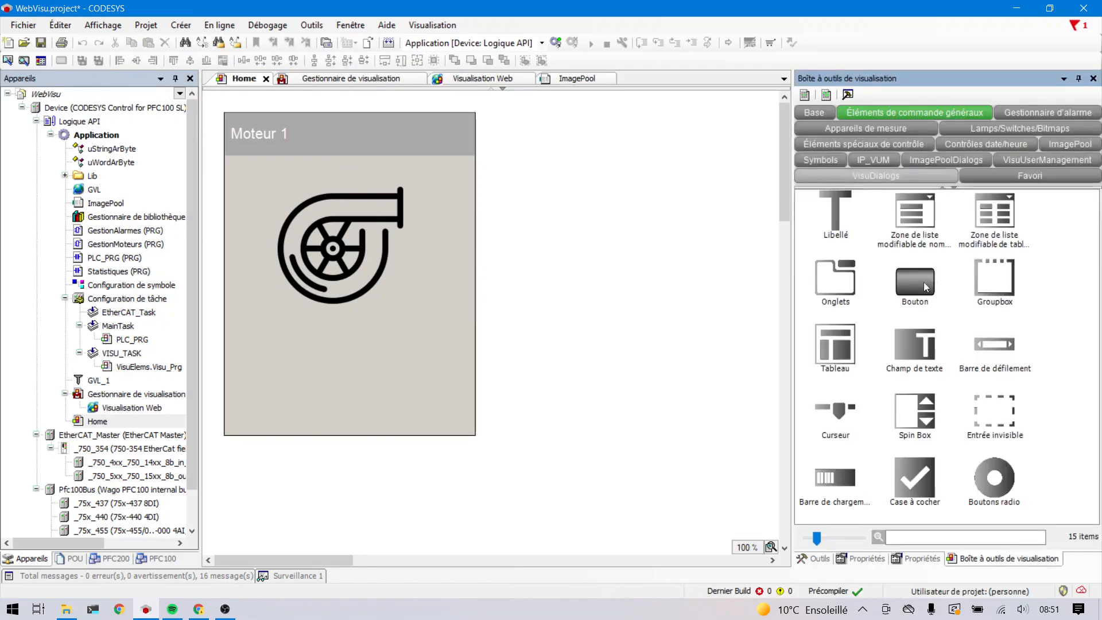
- Add a button of about 330 by 30 below the motor image and set its text to Marche / Arrêt
{"action": "left_click_drag", "start_coordinate": [924, 282], "coordinate": [469, 365]}
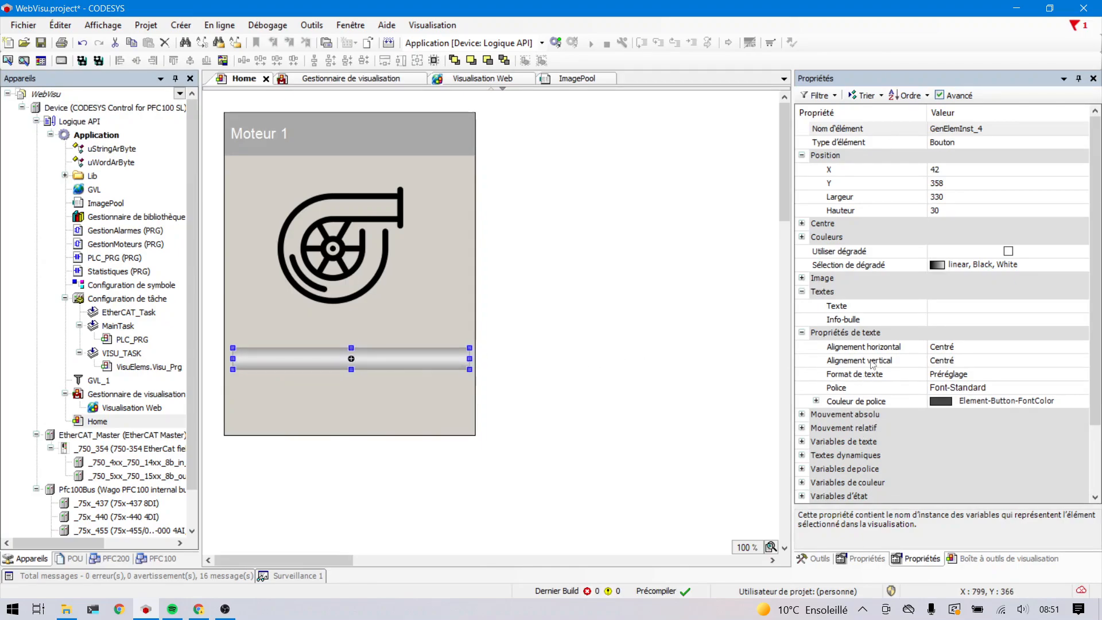
{"action": "left_click", "coordinate": [936, 305]}
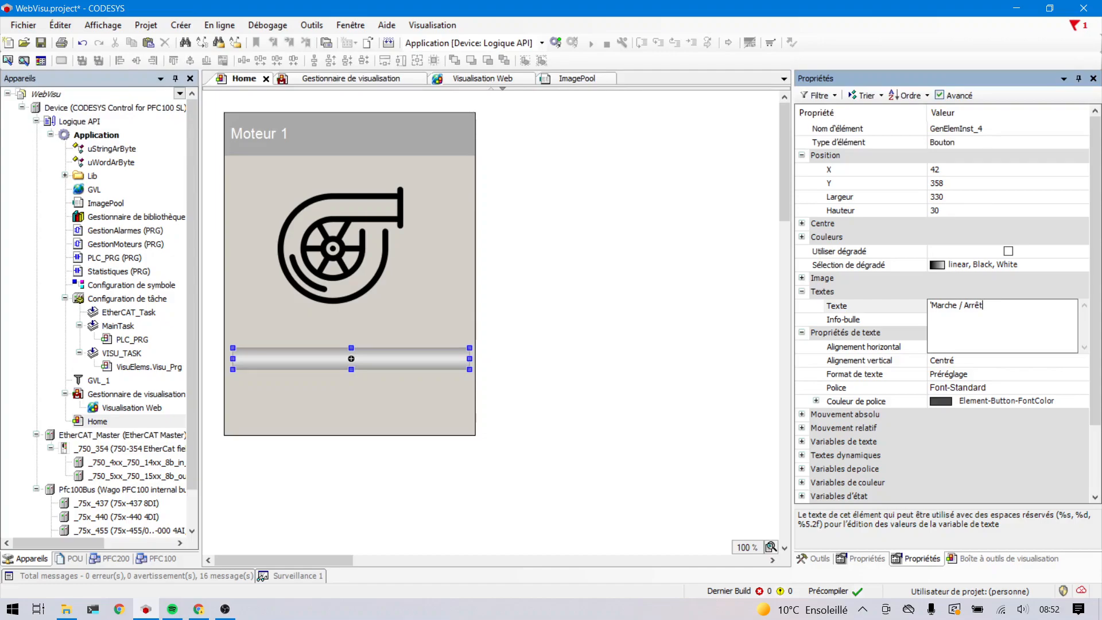
{"action": "key", "text": "Return"}
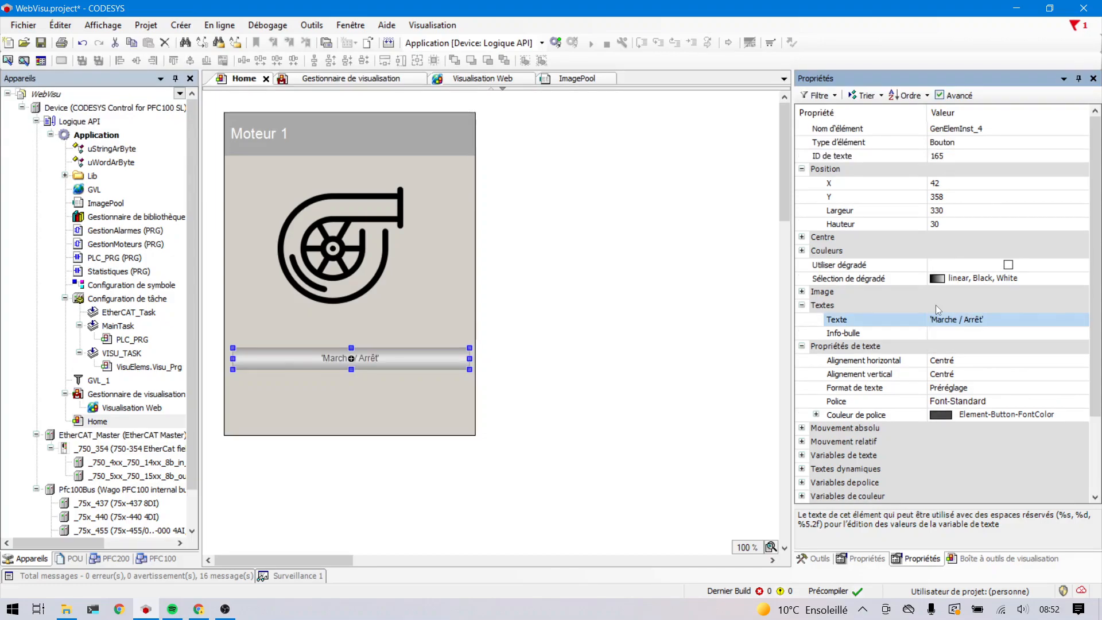
{"action": "left_click", "coordinate": [1007, 318]}
{"action": "left_click", "coordinate": [1007, 317]}
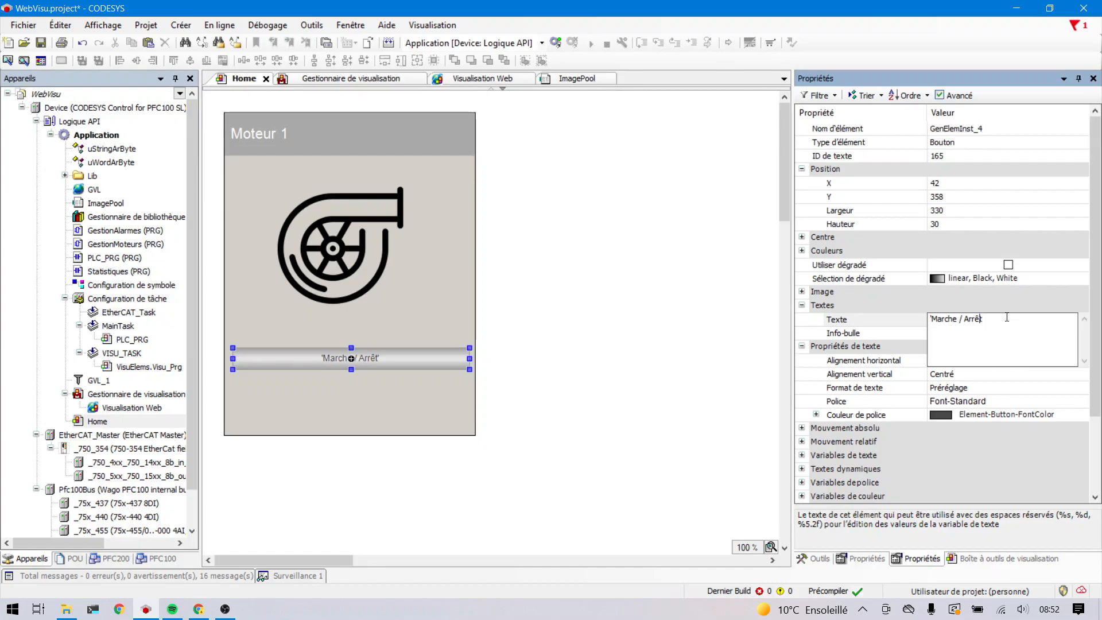
{"action": "key", "text": "BackSpace"}
{"action": "key", "text": "Return"}
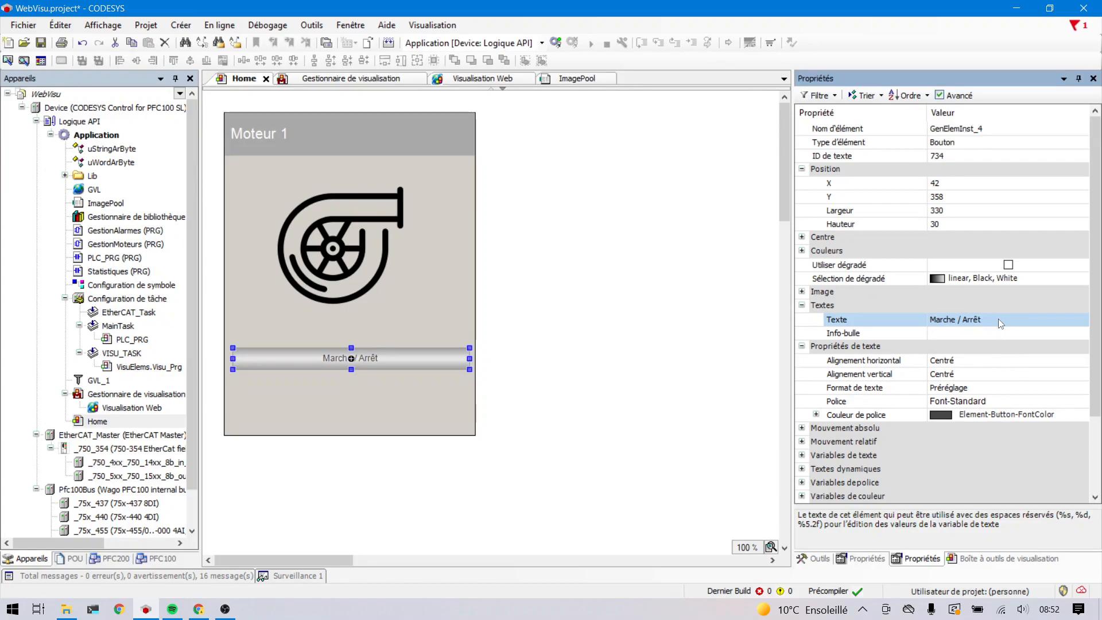
- Set the button's tooltip (Info-bulle) to "Bouton de marche / arrêt"
{"action": "left_click", "coordinate": [964, 338]}
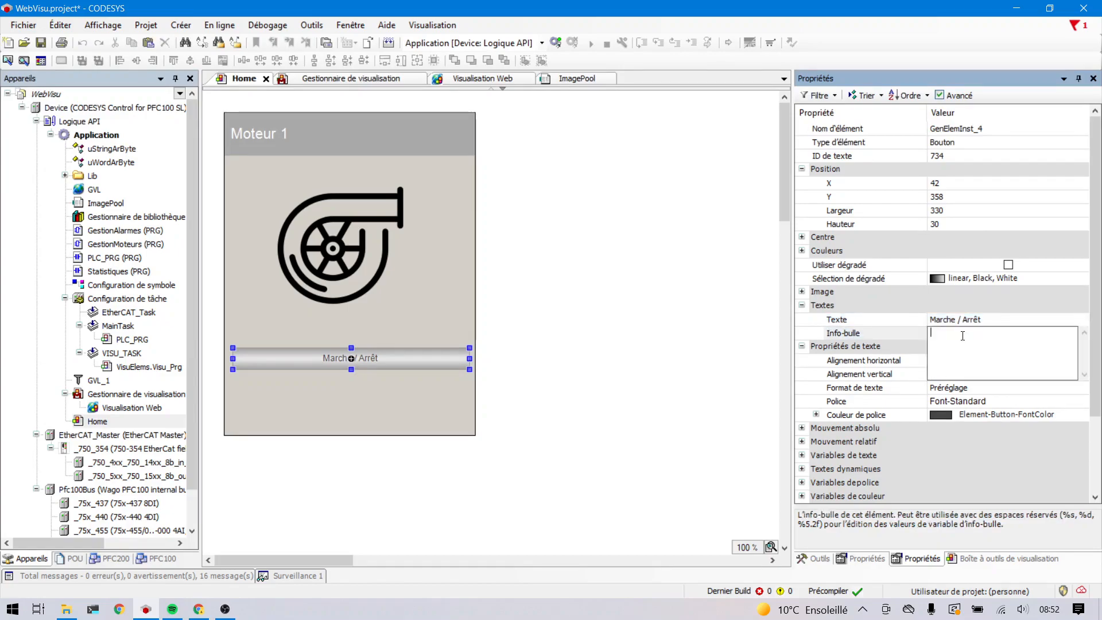
{"action": "type", "text": "Bouton de marche / ar"}
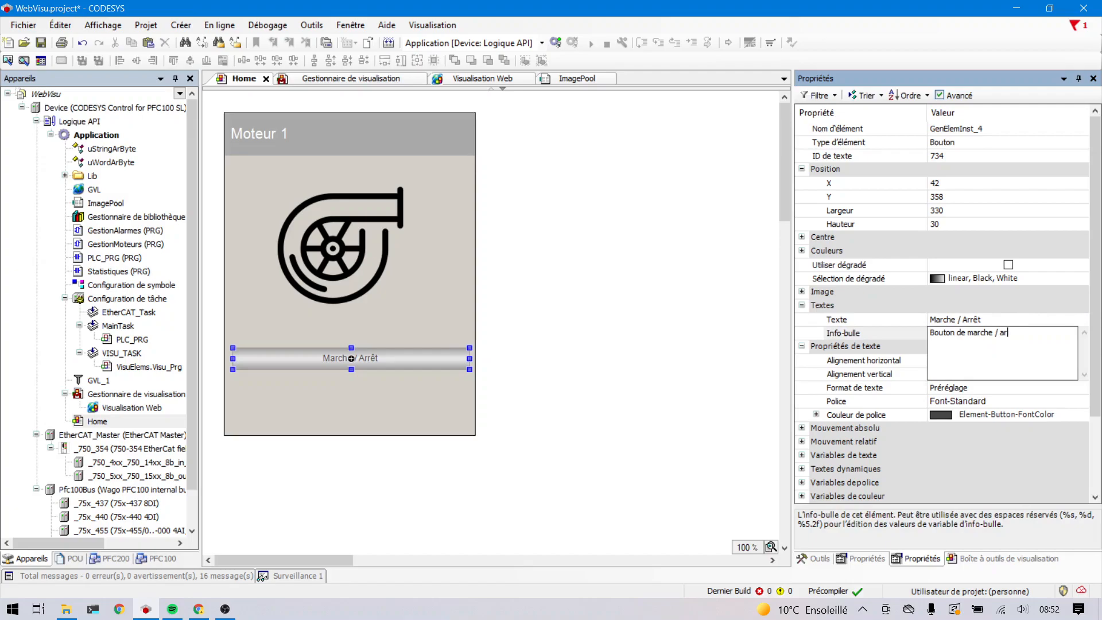
{"action": "type", "text": "rêt"}
{"action": "key", "text": "Return"}
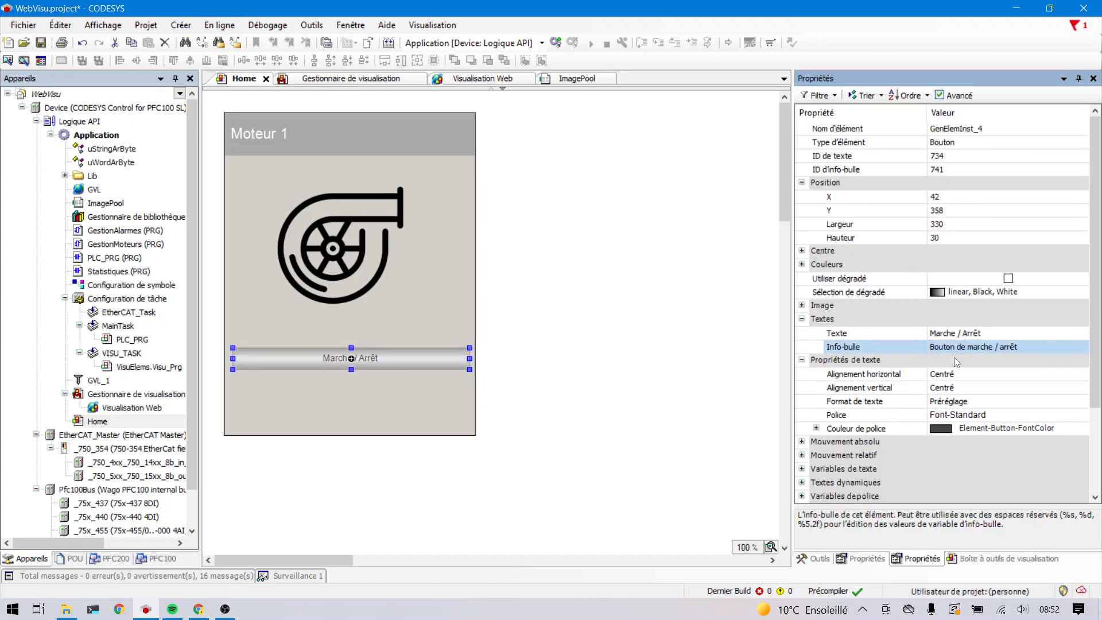
- Configure the button's OnMouseClick event with a Commuter la variable action on GVL.xCdeMoteur1
{"action": "scroll", "coordinate": [950, 368], "scroll_direction": "down", "scroll_amount": 3}
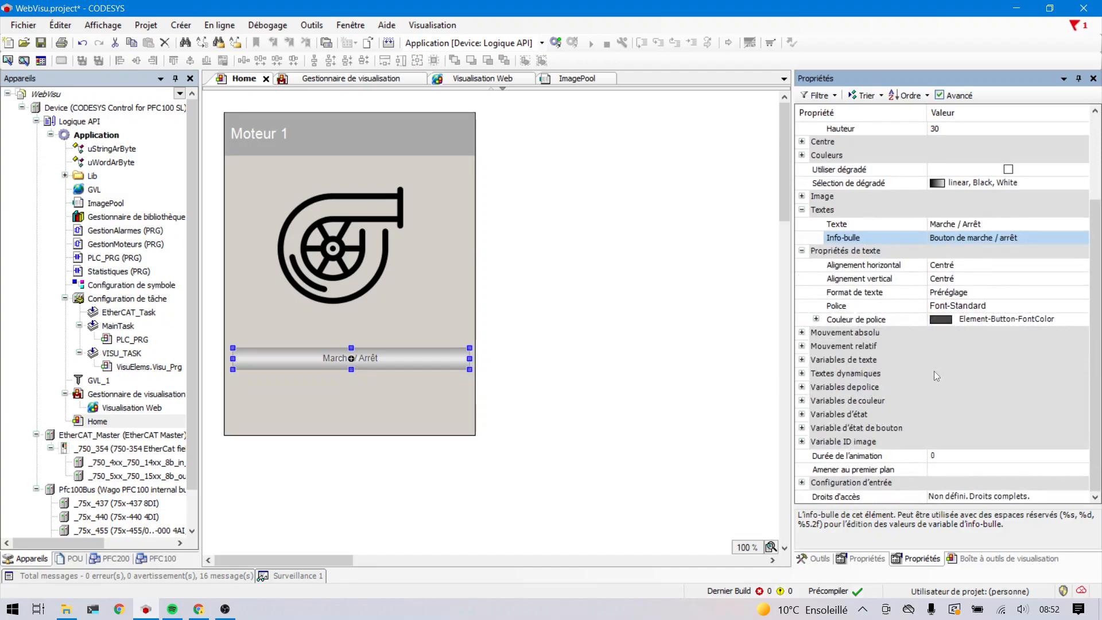
{"action": "left_click", "coordinate": [803, 482]}
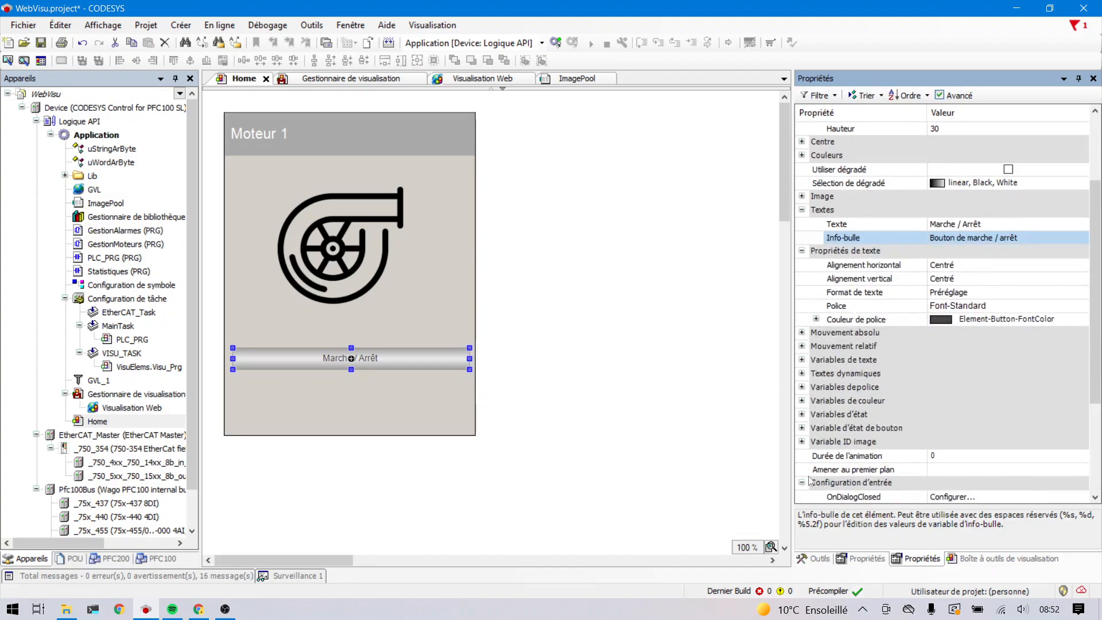
{"action": "scroll", "coordinate": [831, 465], "scroll_direction": "down", "scroll_amount": 3}
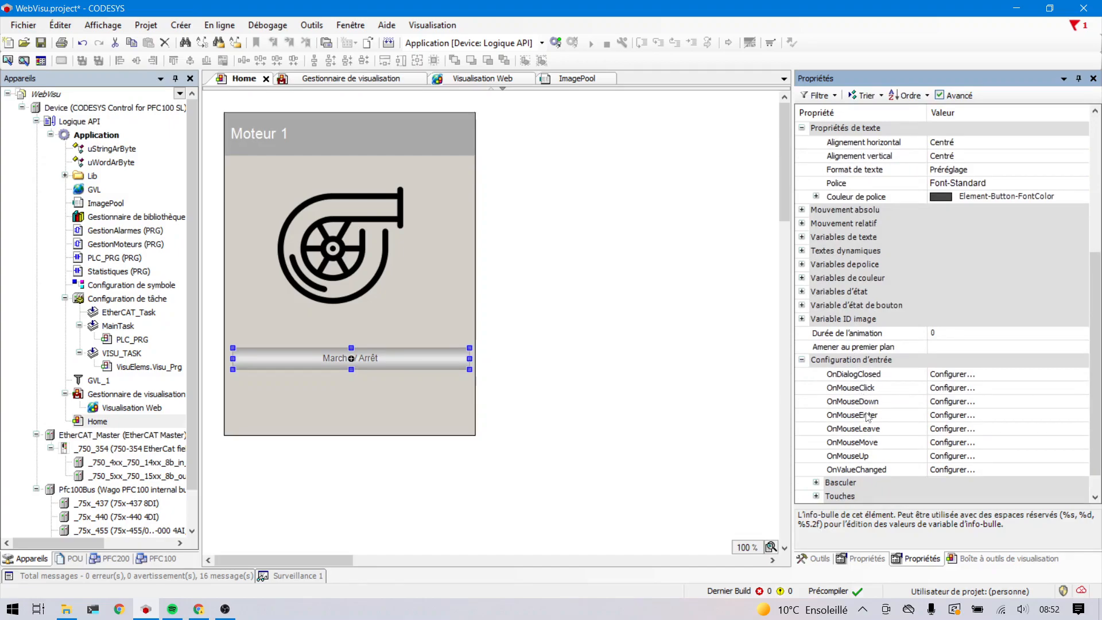
{"action": "left_click", "coordinate": [935, 390]}
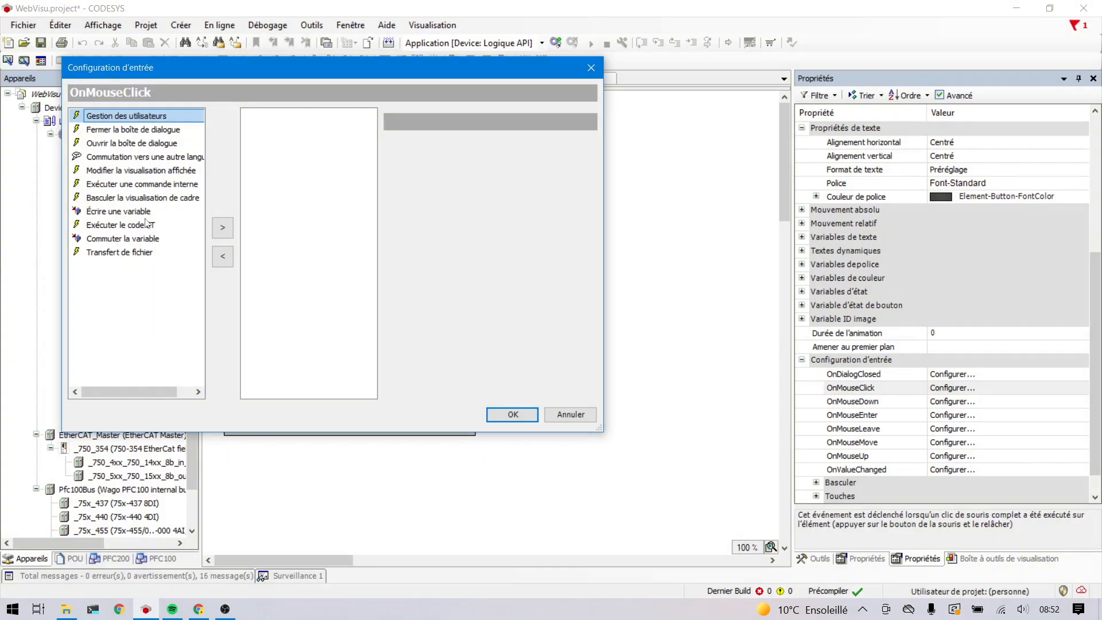
{"action": "left_click", "coordinate": [114, 241]}
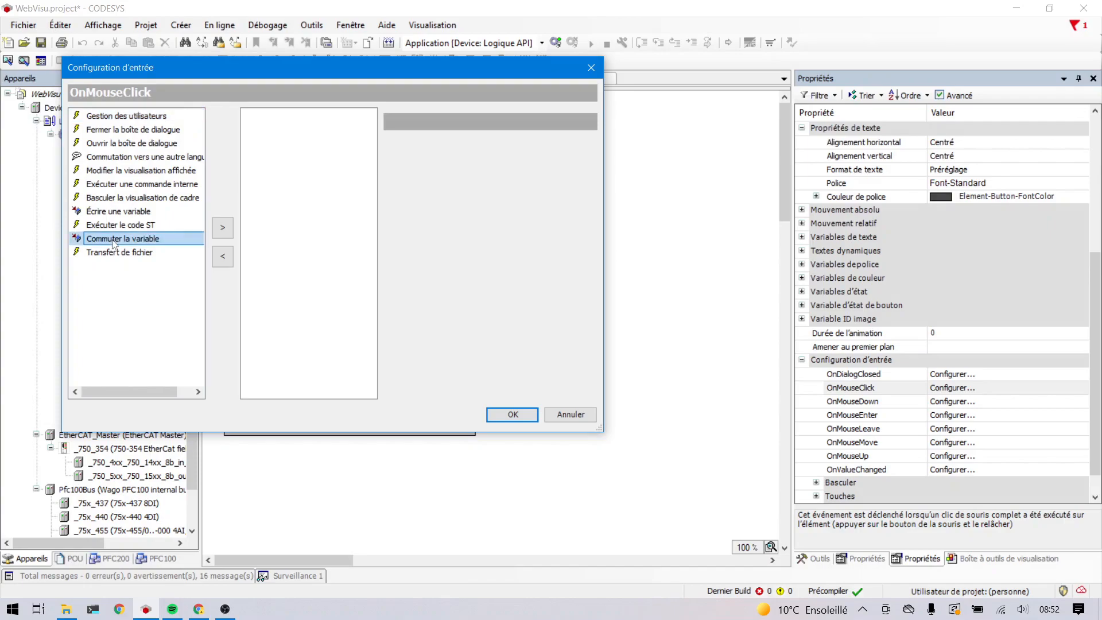
{"action": "double_click", "coordinate": [113, 243]}
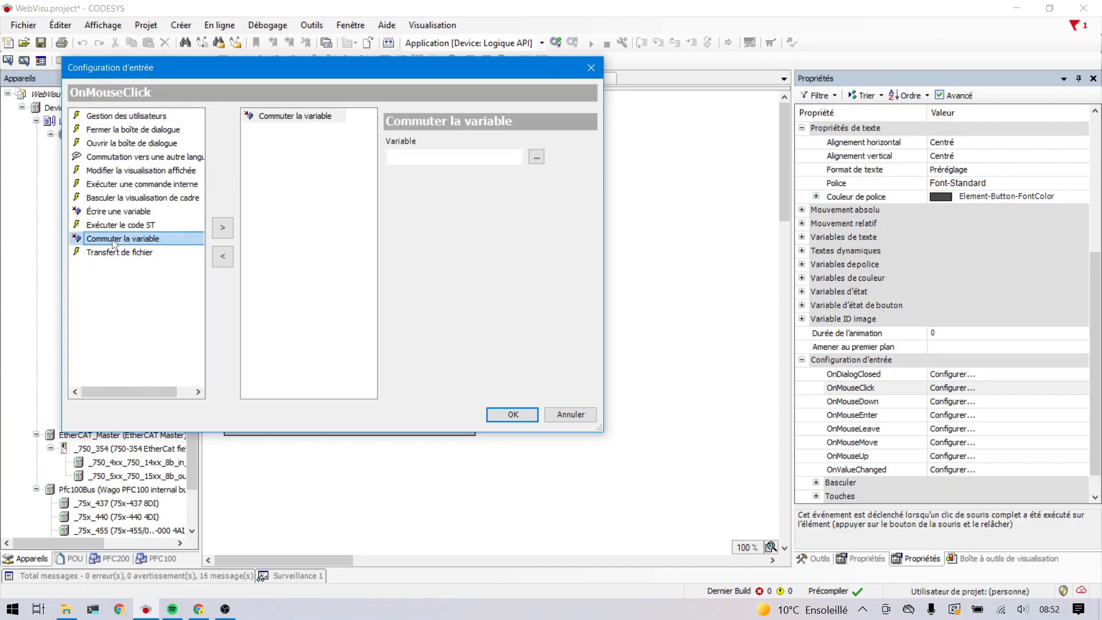
{"action": "left_click", "coordinate": [537, 158]}
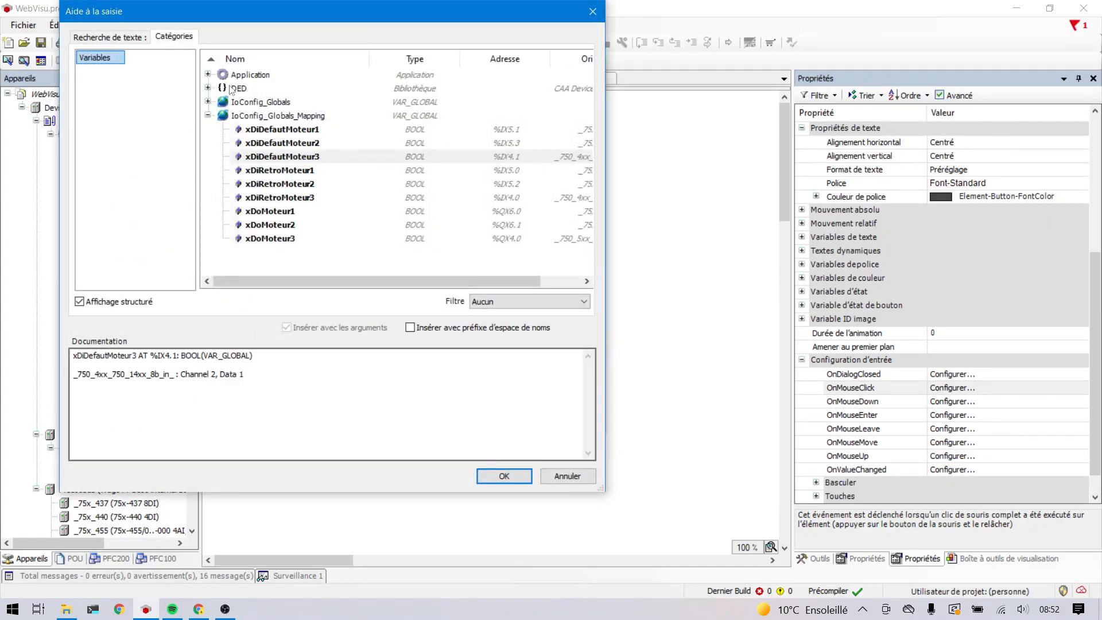
{"action": "left_click", "coordinate": [208, 75]}
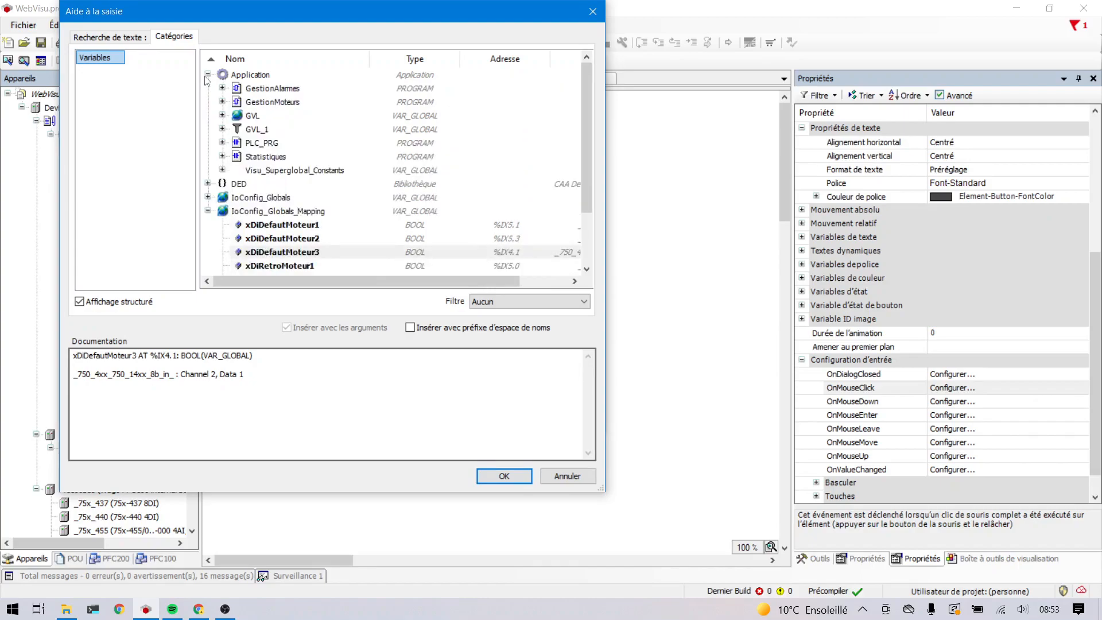
{"action": "double_click", "coordinate": [286, 213]}
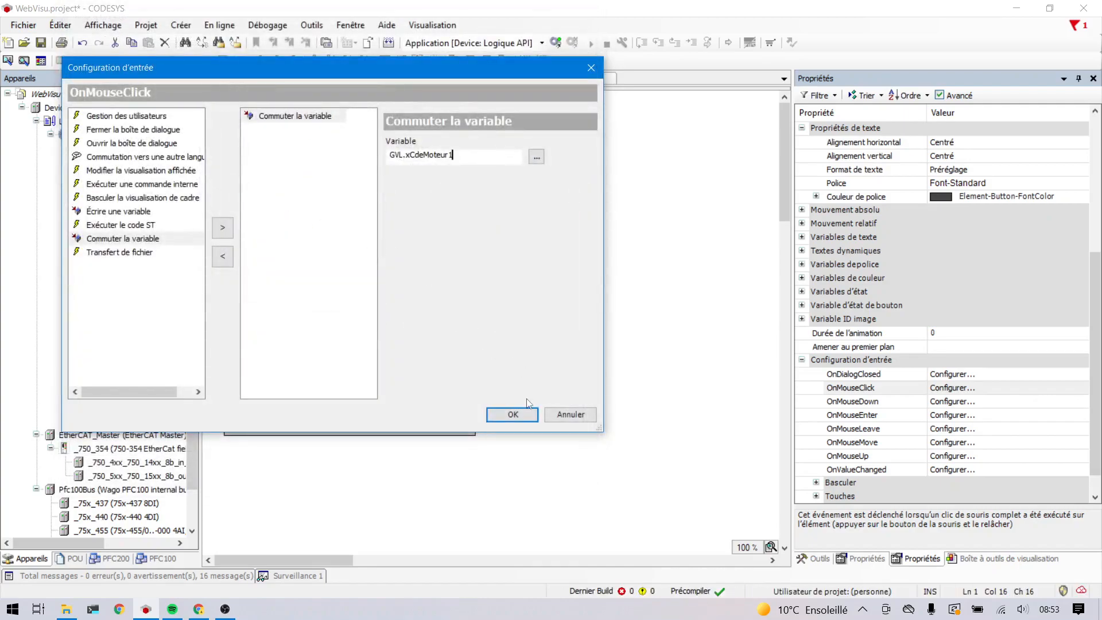
{"action": "left_click", "coordinate": [526, 416]}
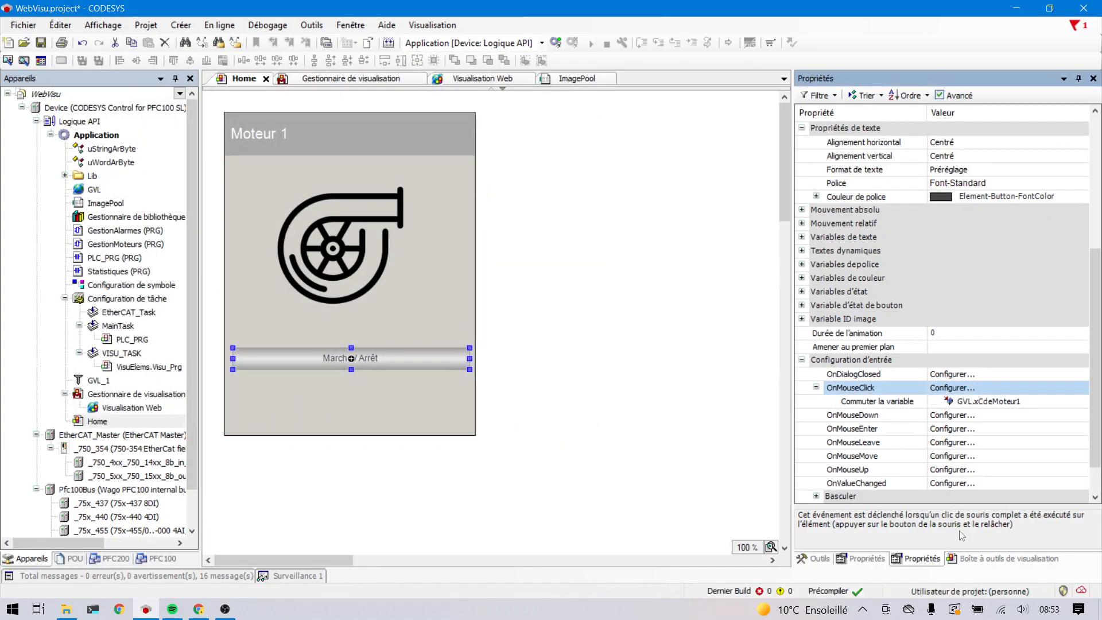
- Add a rectangle below the Marche / Arrêt button with Green fill and the text "Marche" in Font-Heading
{"action": "left_click", "coordinate": [975, 562]}
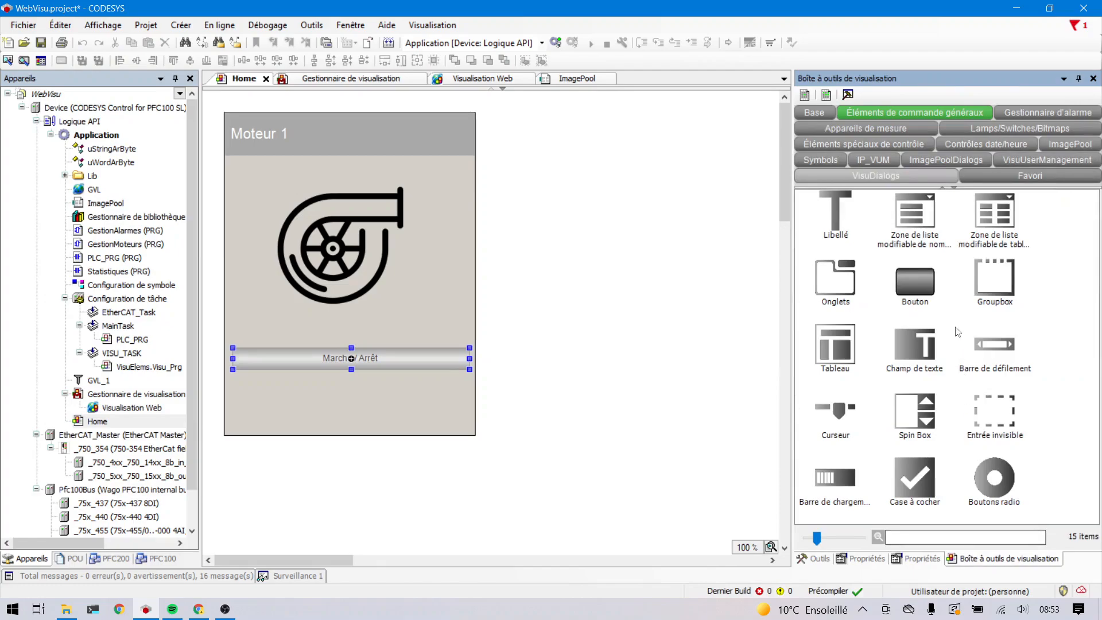
{"action": "left_click", "coordinate": [821, 117]}
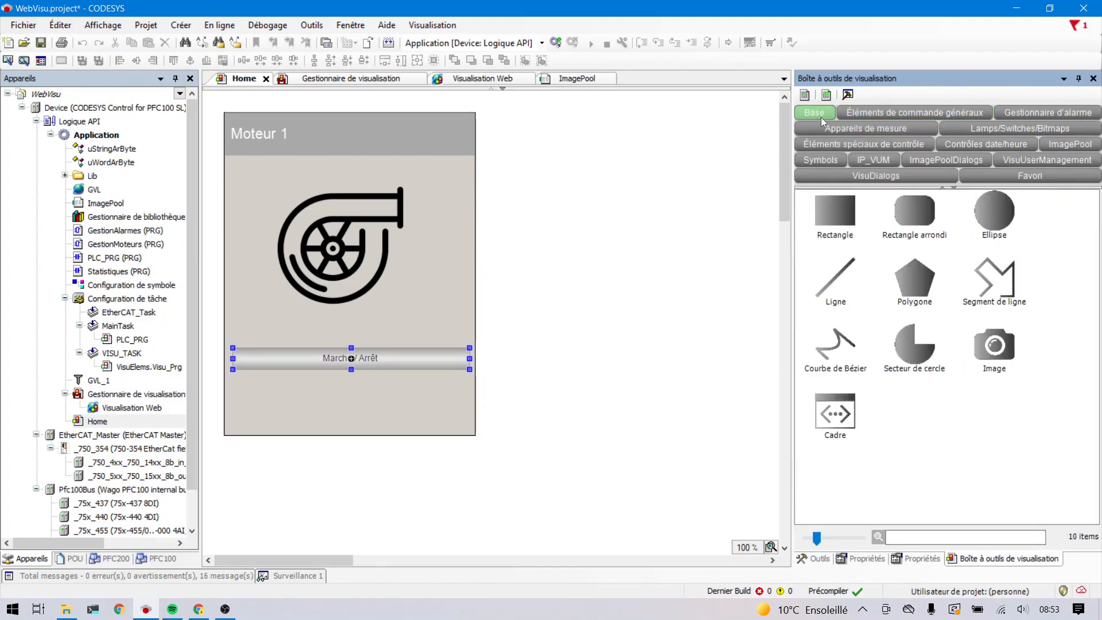
{"action": "left_click", "coordinate": [837, 222]}
{"action": "left_click_drag", "start_coordinate": [838, 222], "coordinate": [293, 397]}
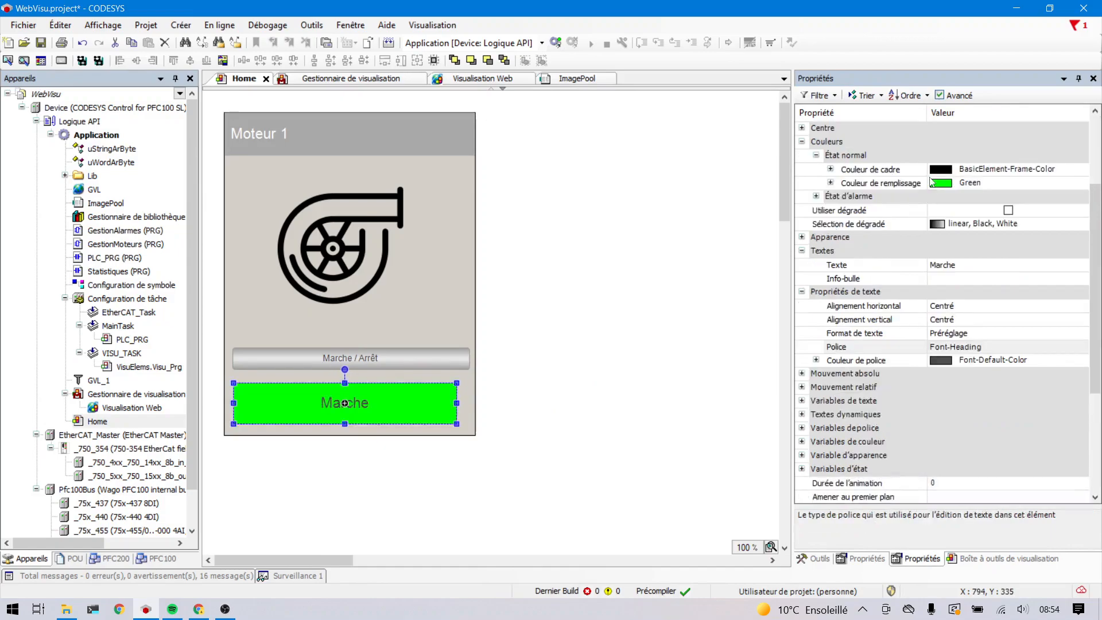
- Set the frame colour of the "Marche" rectangle to Gray in its normal state
{"action": "left_click", "coordinate": [960, 170]}
{"action": "left_click", "coordinate": [959, 170]}
{"action": "scroll", "coordinate": [976, 218], "scroll_direction": "up", "scroll_amount": 10}
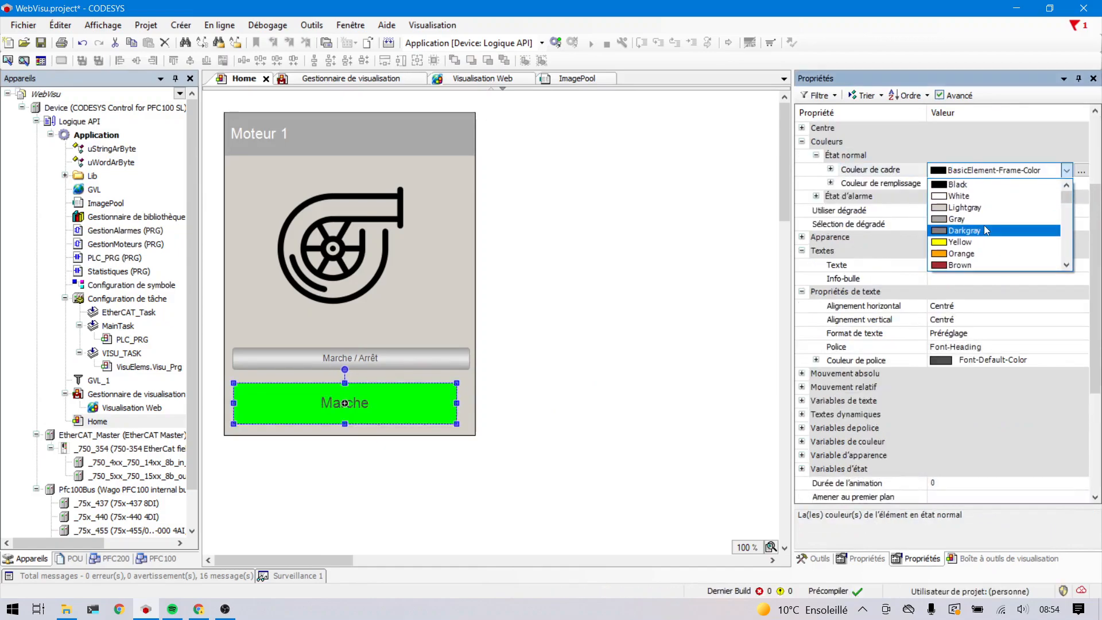
{"action": "left_click", "coordinate": [983, 219]}
{"action": "left_click", "coordinate": [907, 184]}
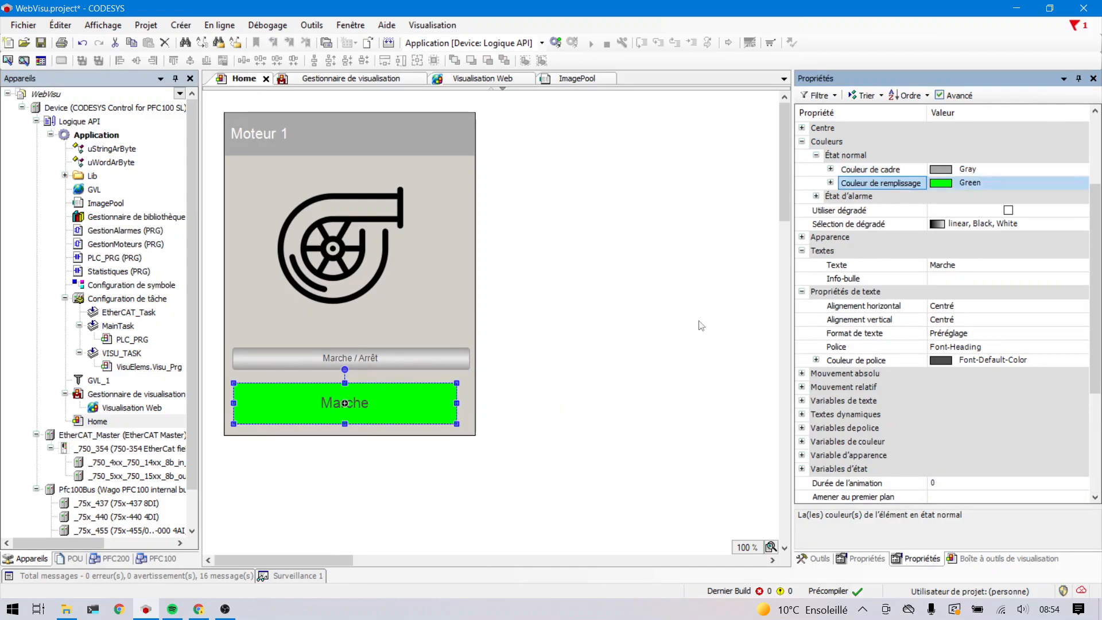
{"action": "left_click", "coordinate": [702, 325]}
- Duplicate the "Marche" rectangle as a Gray-filled "Arrêt" indicator and as a Red-filled "Défaut" indicator with Yellow text, slightly offset below
{"action": "left_click", "coordinate": [438, 413]}
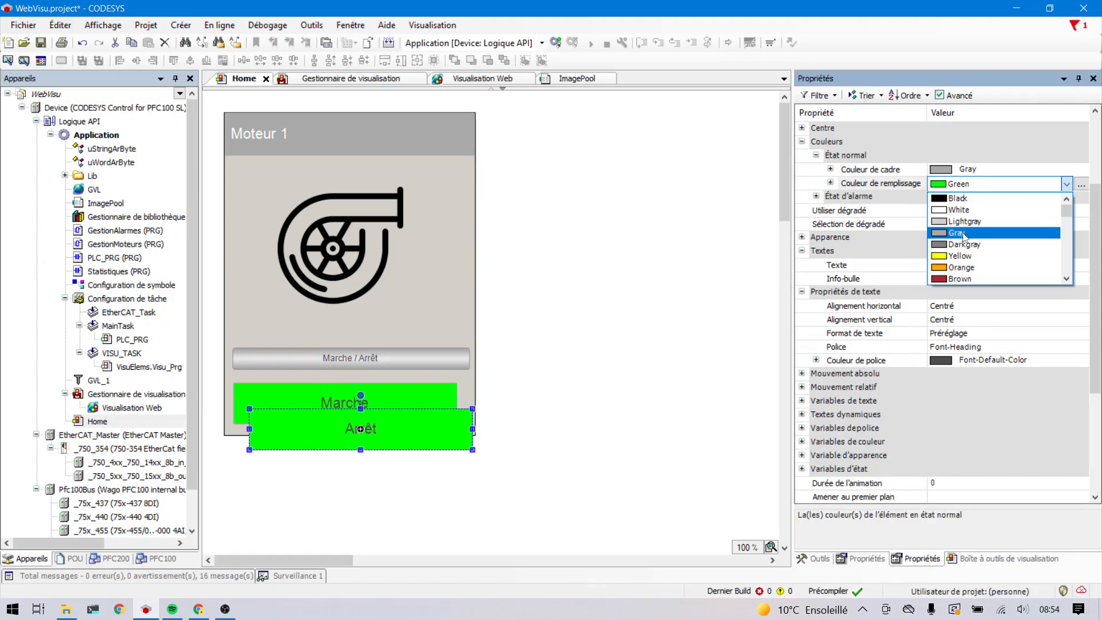
{"action": "left_click", "coordinate": [966, 237]}
{"action": "left_click", "coordinate": [968, 204]}
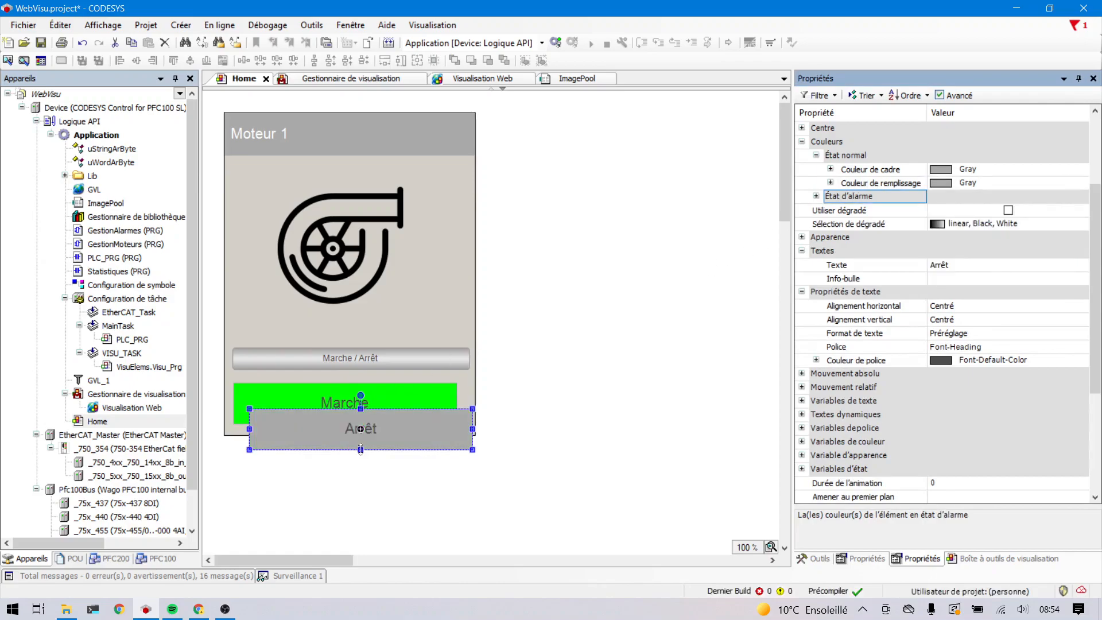
{"action": "left_click", "coordinate": [436, 443]}
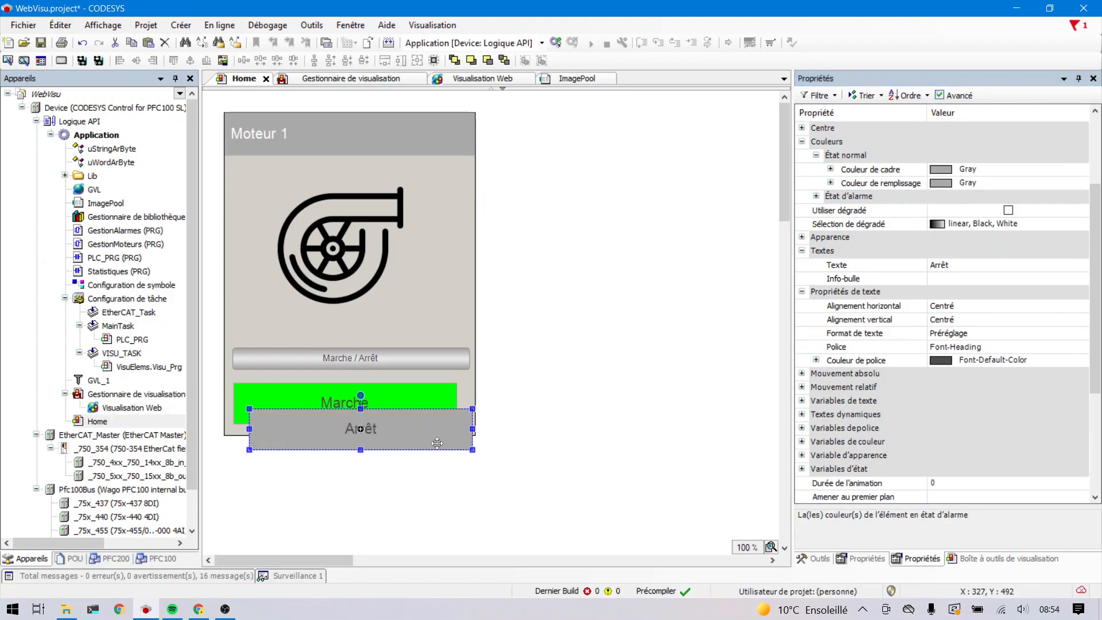
{"action": "left_click_drag", "start_coordinate": [437, 443], "coordinate": [438, 464]}
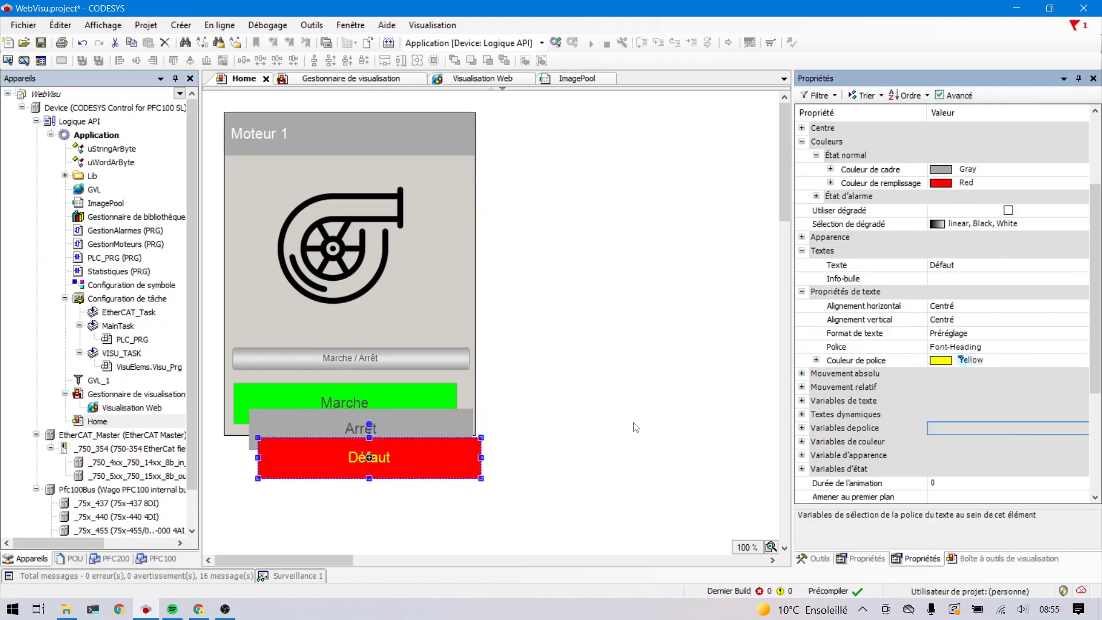
- Set the "Marche" rectangle's Invisibilité state variable to "not GestionMoteurs.artypInfosMoteur[].xCde"
{"action": "left_click", "coordinate": [637, 427]}
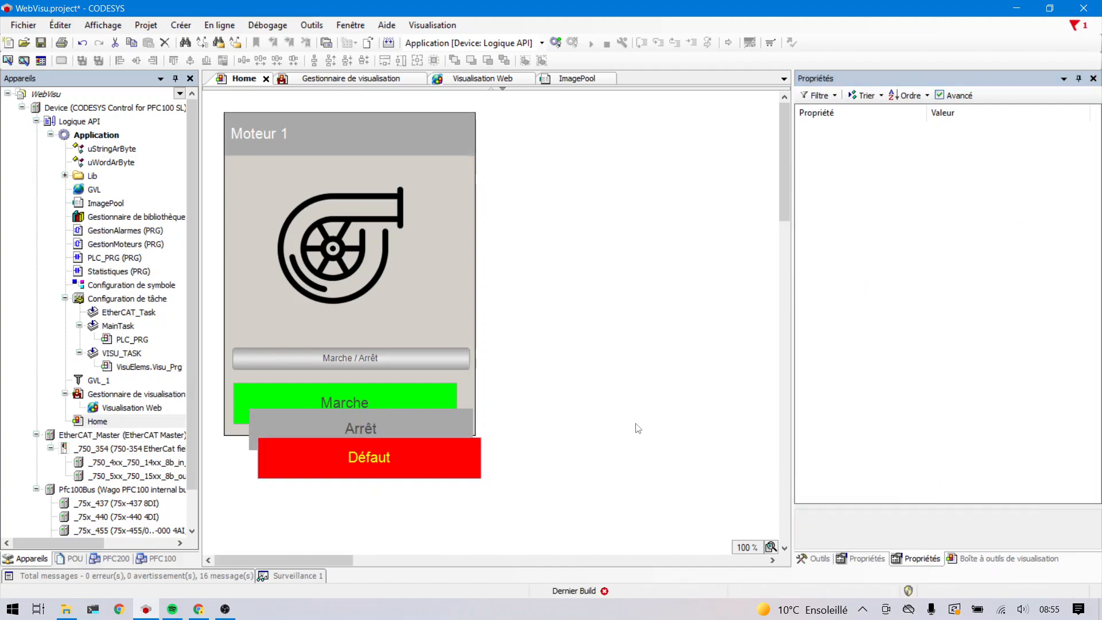
{"action": "left_click", "coordinate": [437, 392]}
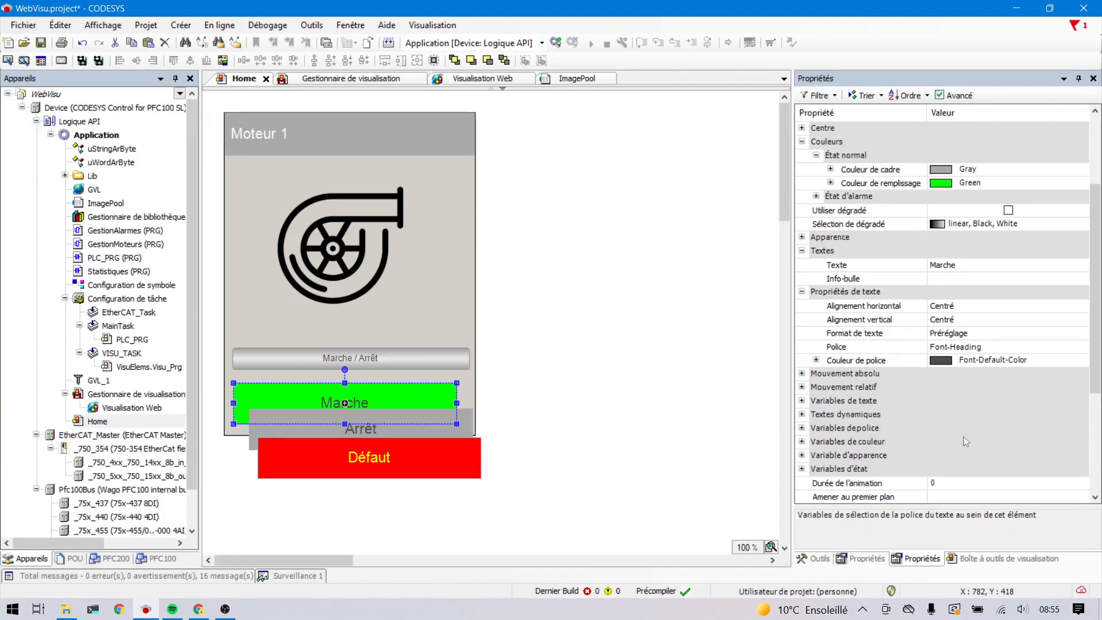
{"action": "left_click", "coordinate": [963, 431]}
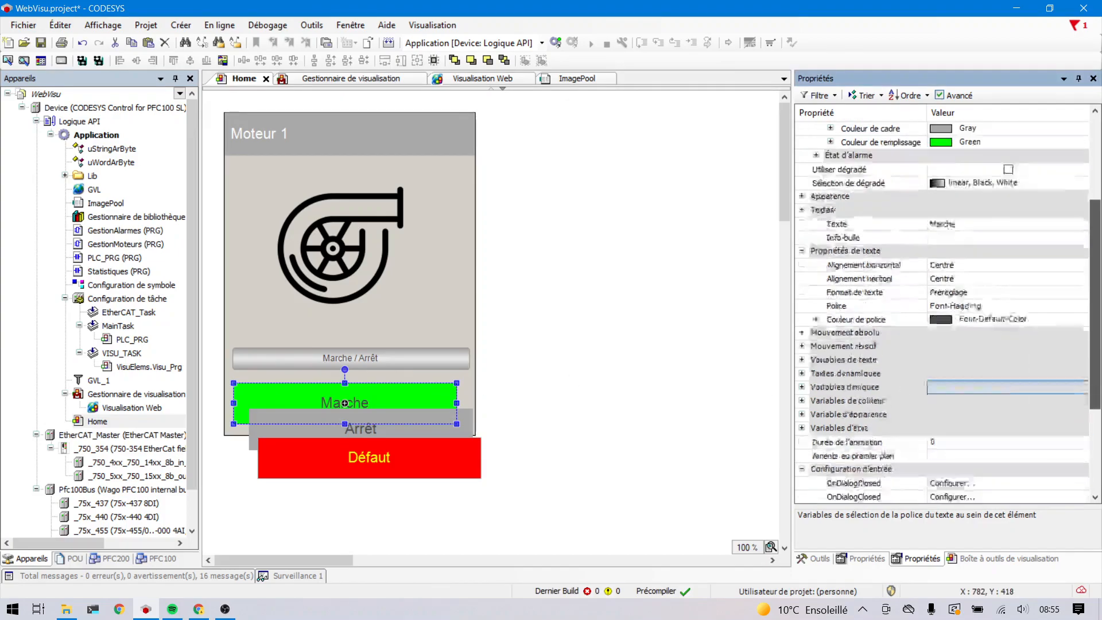
{"action": "scroll", "coordinate": [947, 310], "scroll_direction": "down", "scroll_amount": 3}
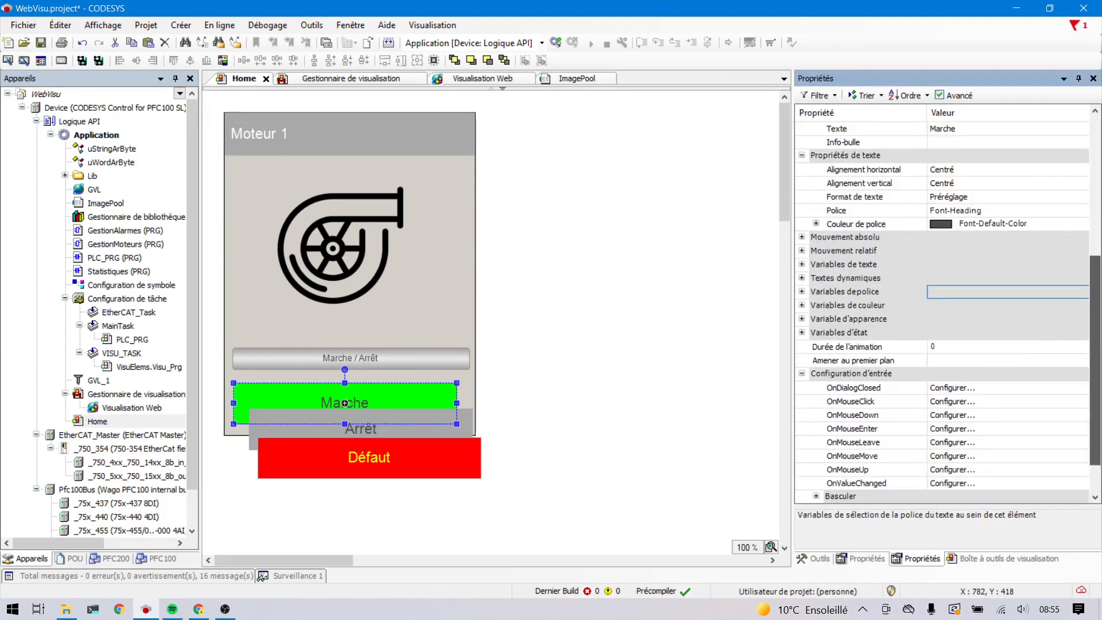
{"action": "scroll", "coordinate": [905, 350], "scroll_direction": "up", "scroll_amount": 3}
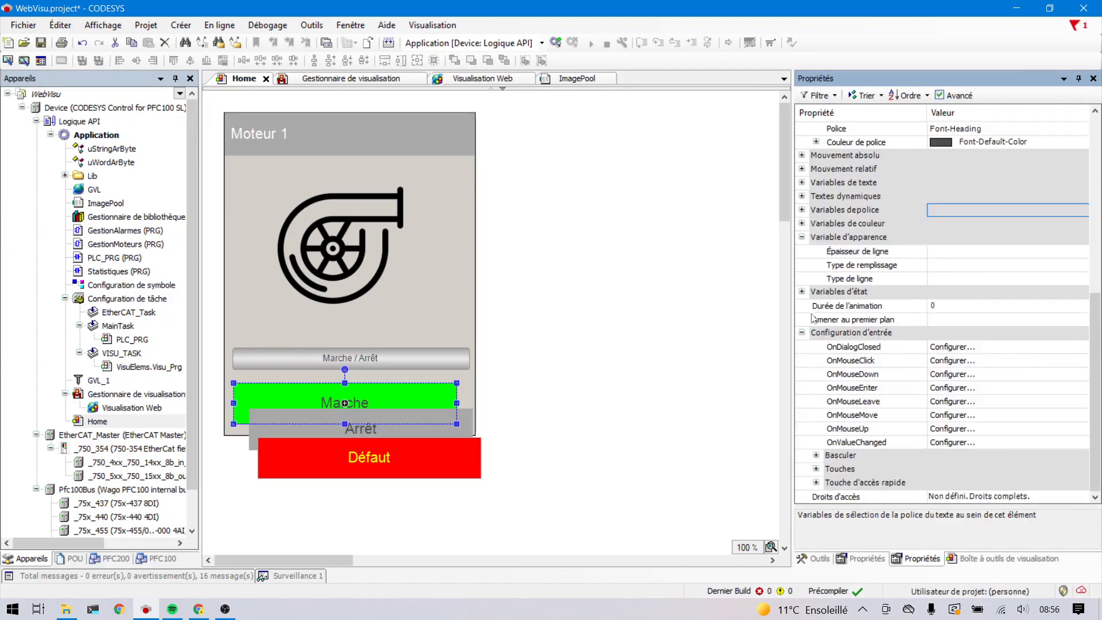
{"action": "left_click", "coordinate": [802, 292]}
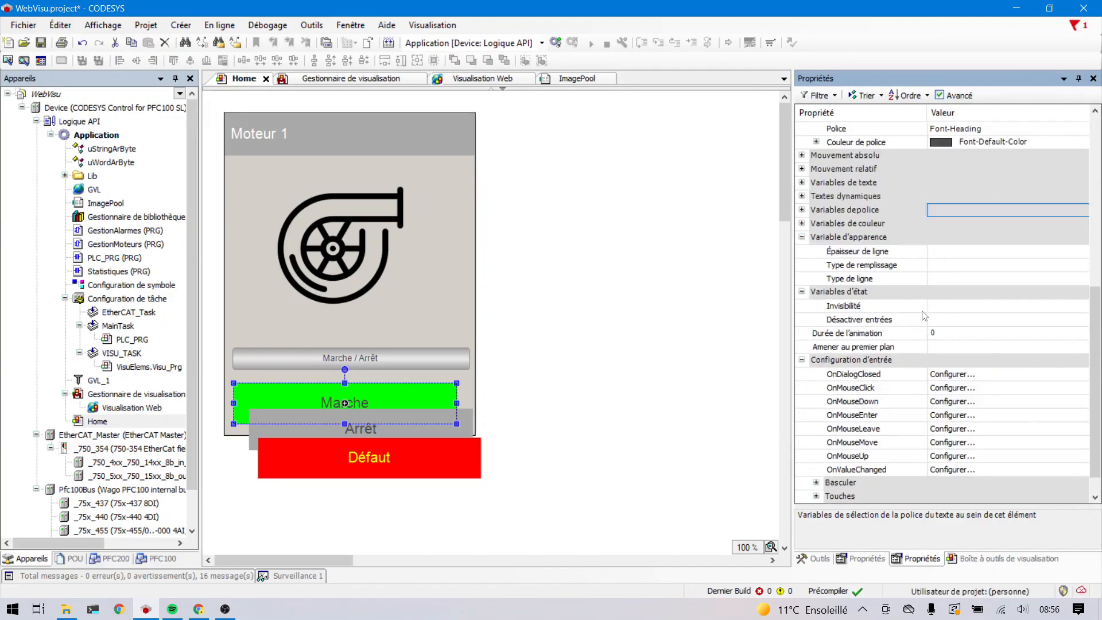
{"action": "left_click", "coordinate": [955, 307]}
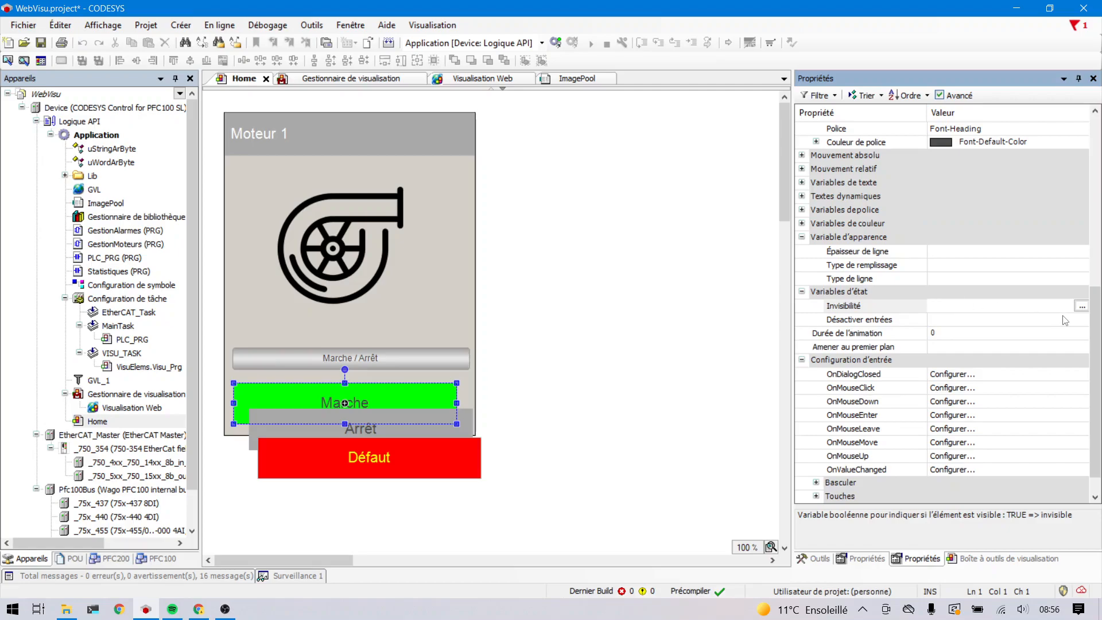
{"action": "left_click", "coordinate": [1082, 306]}
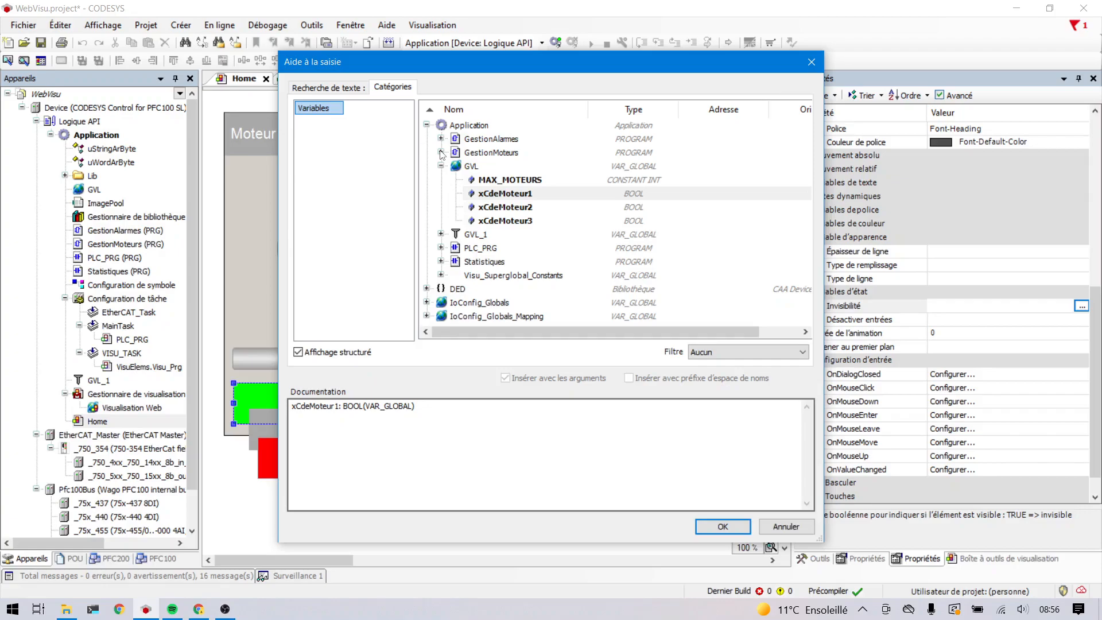
{"action": "left_click", "coordinate": [441, 152]}
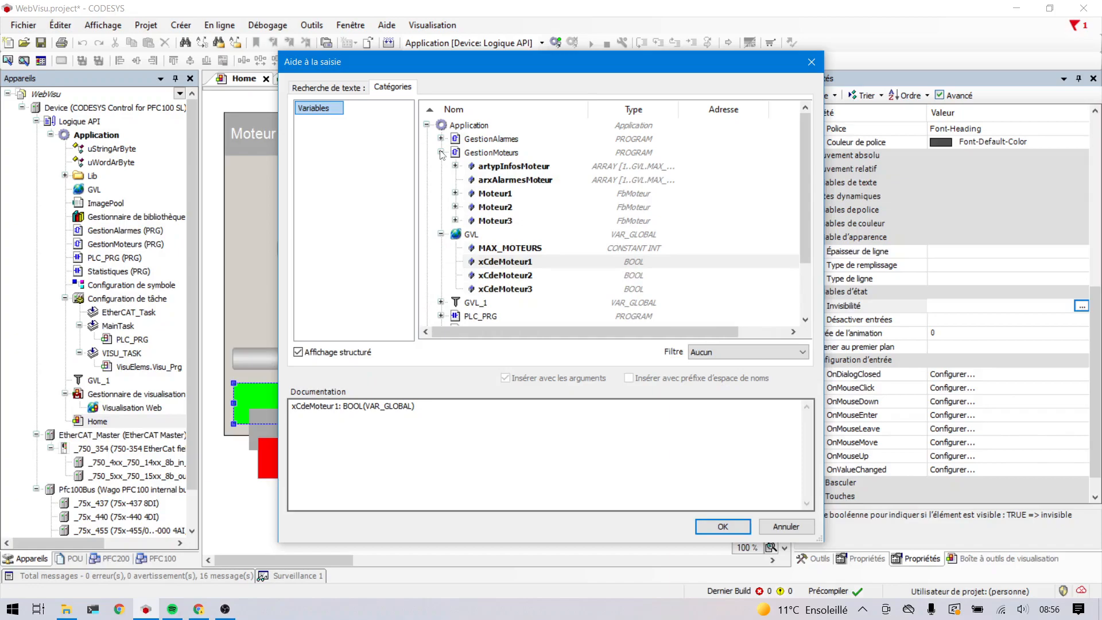
{"action": "left_click", "coordinate": [441, 153]}
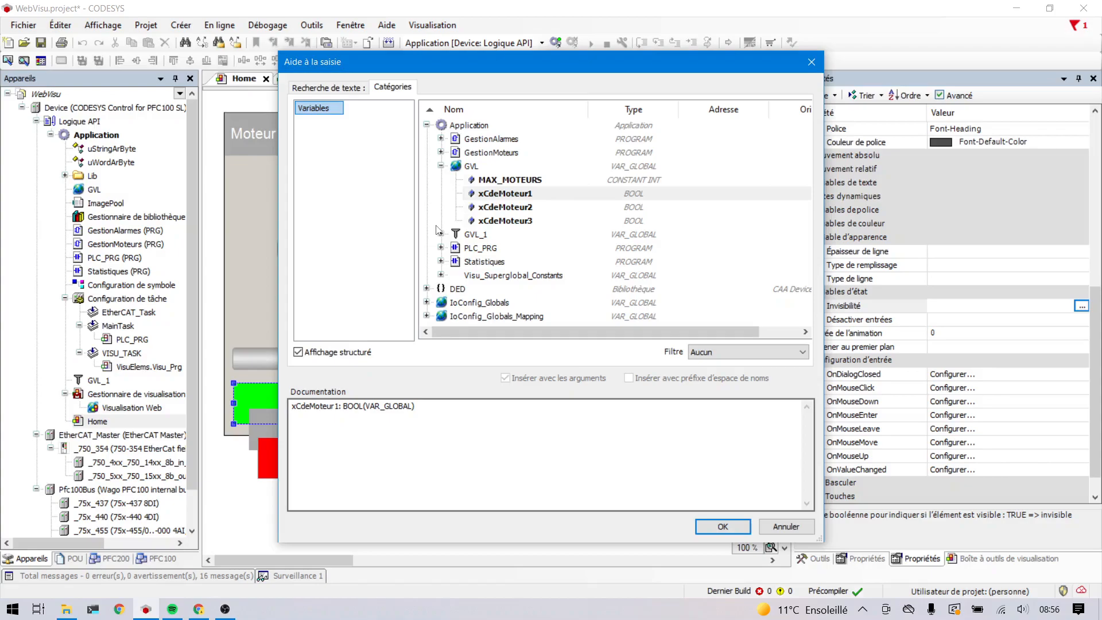
{"action": "left_click", "coordinate": [441, 152]}
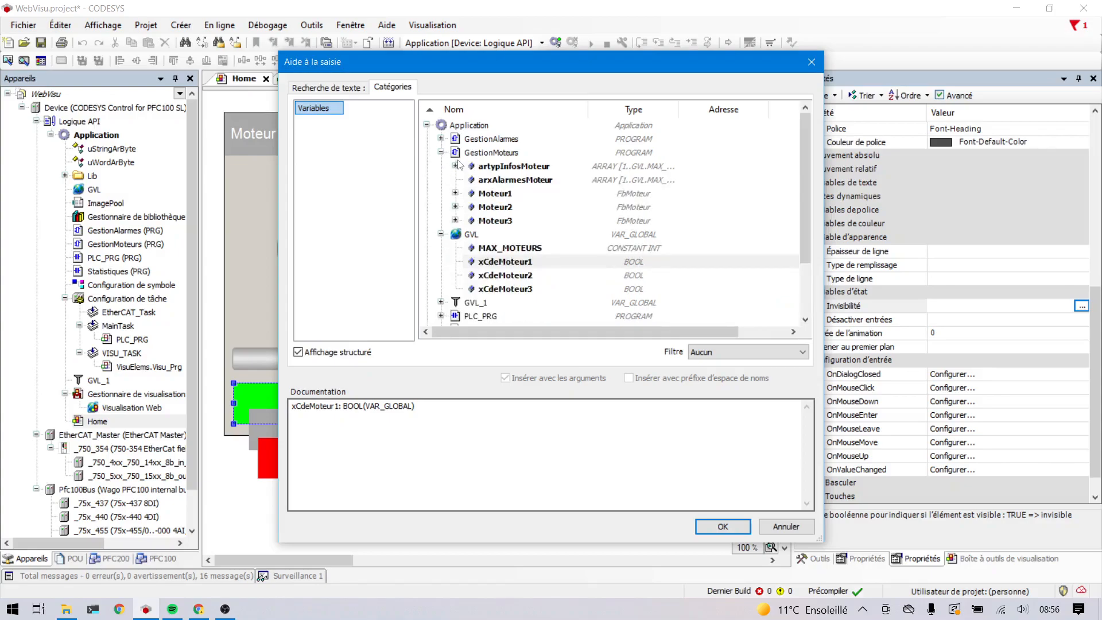
{"action": "left_click", "coordinate": [456, 166]}
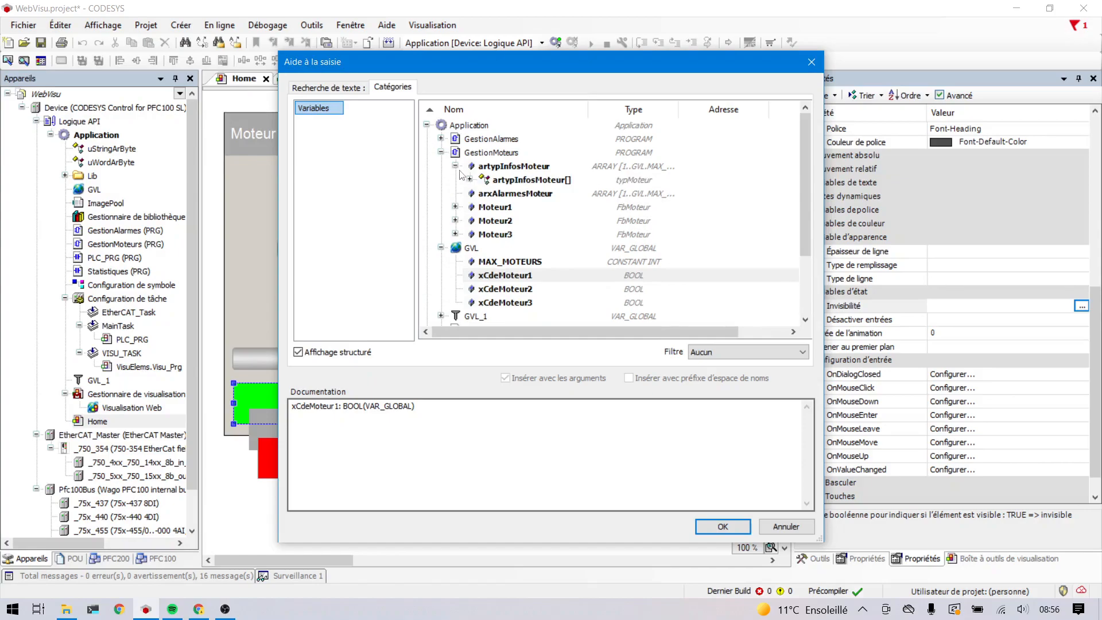
{"action": "left_click", "coordinate": [470, 180]}
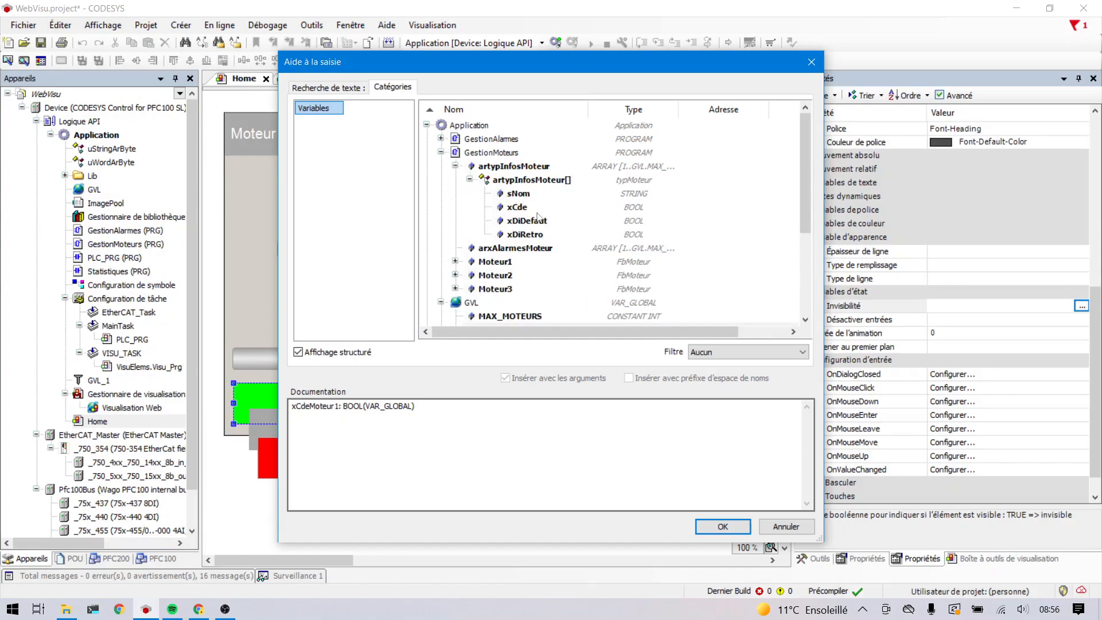
{"action": "double_click", "coordinate": [518, 207]}
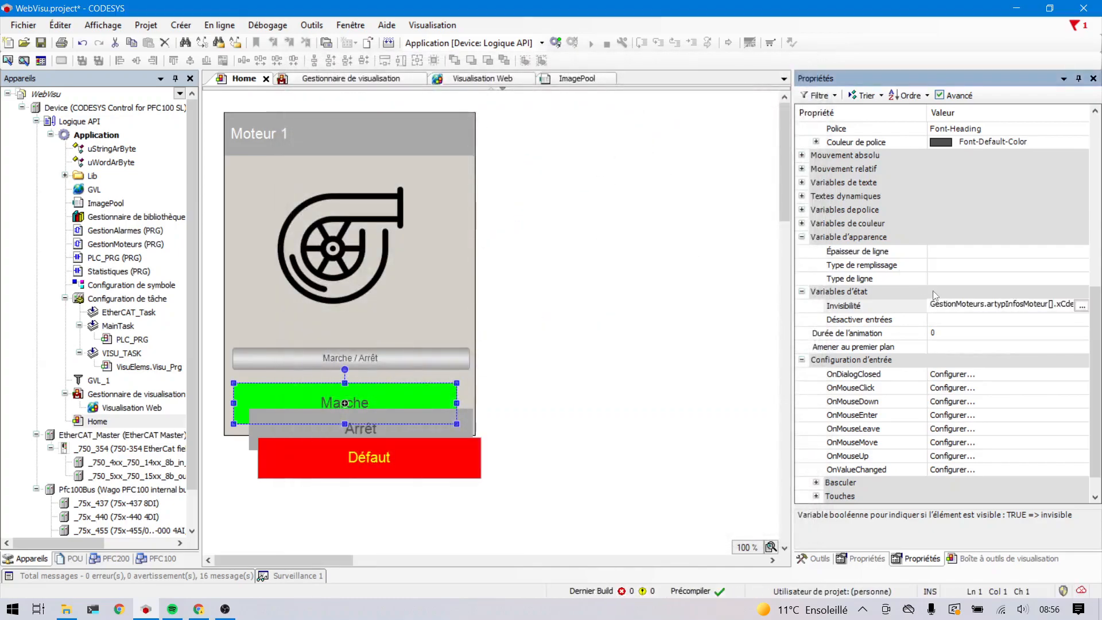
{"action": "type", "text": "not"}
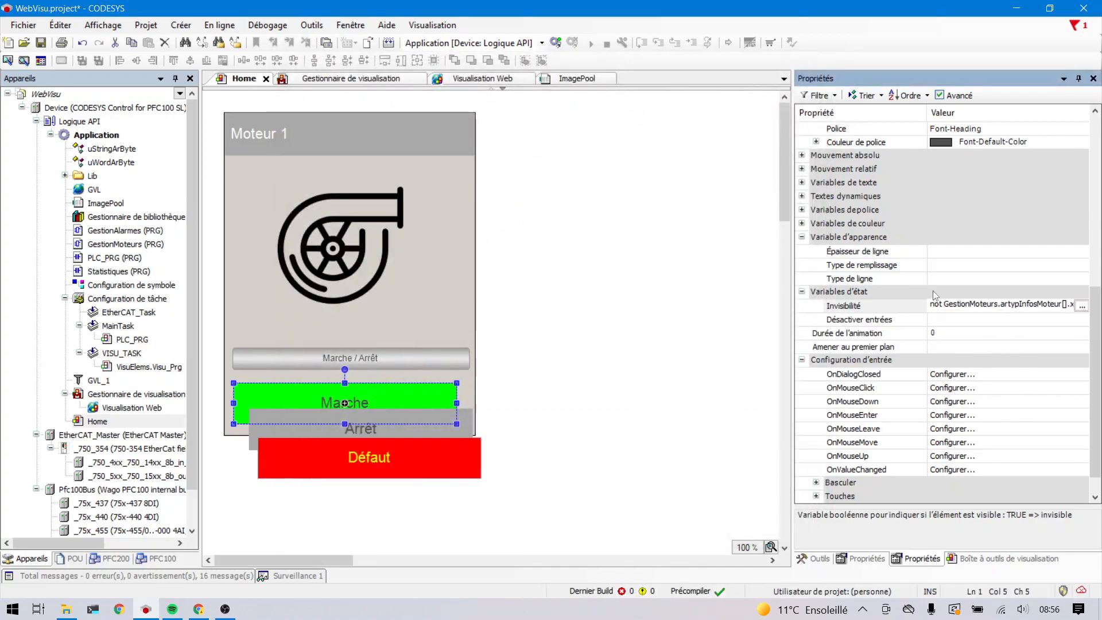
{"action": "key", "text": "Return"}
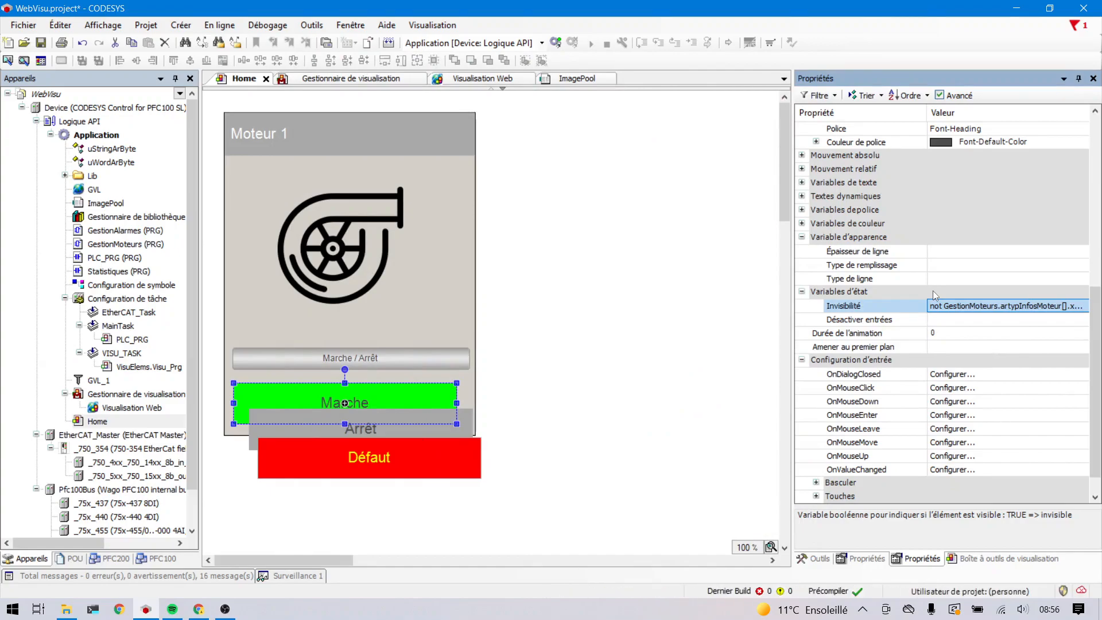
- Set the "Défaut" rectangle's Invisibilité state variable to "not GestionMoteurs.arxAlarmesMoteur" and reopen the expression at its end for editing
{"action": "left_click", "coordinate": [460, 421]}
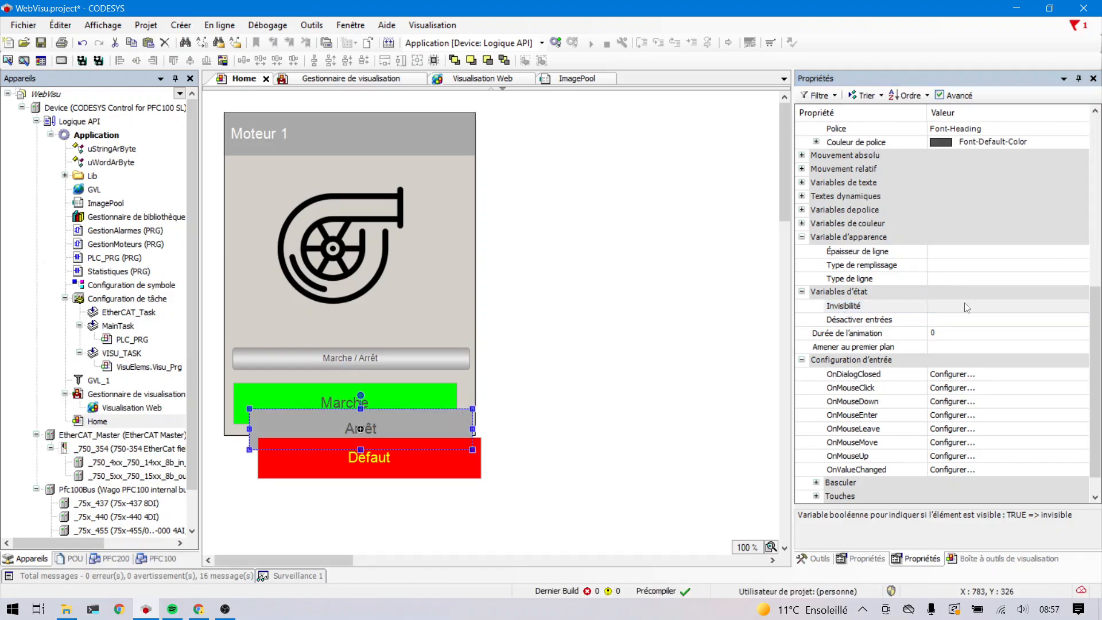
{"action": "left_click", "coordinate": [462, 478]}
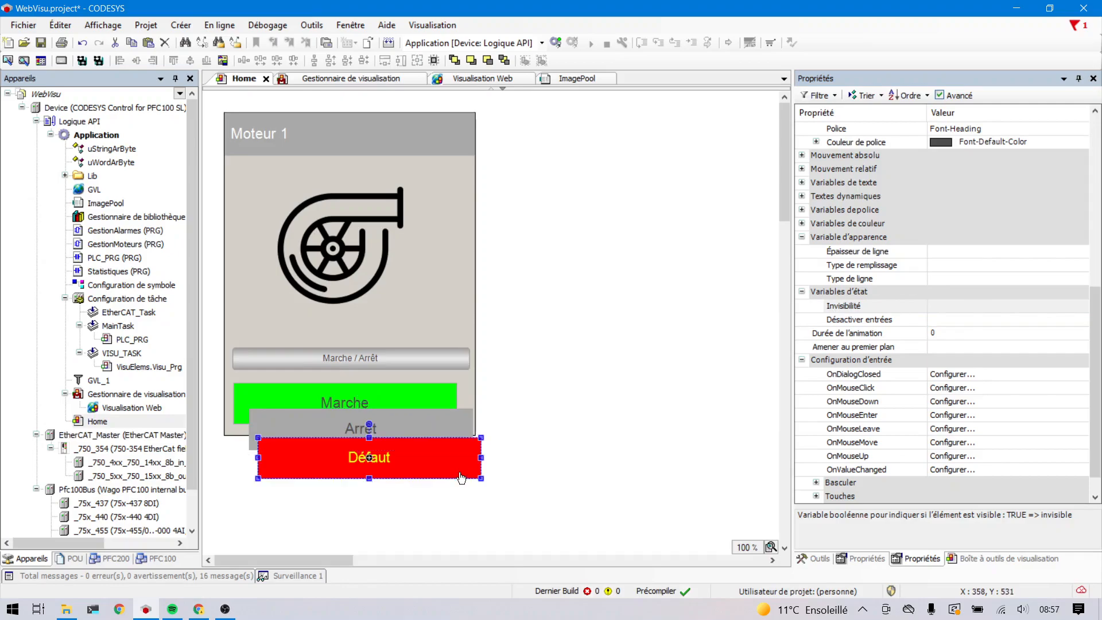
{"action": "left_click", "coordinate": [955, 307]}
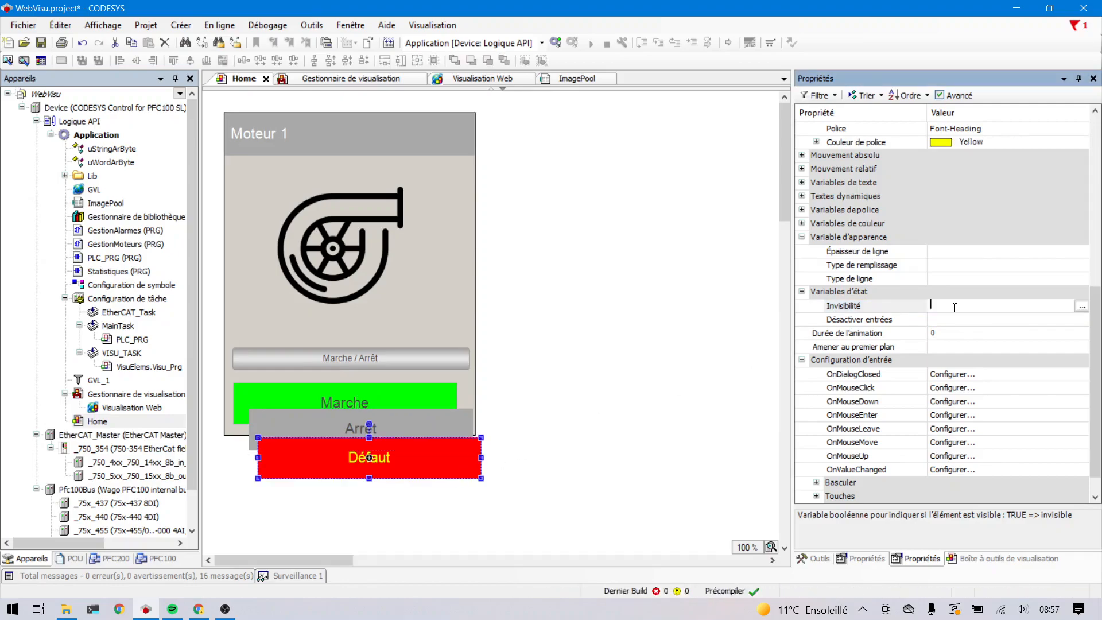
{"action": "left_click", "coordinate": [1081, 307]}
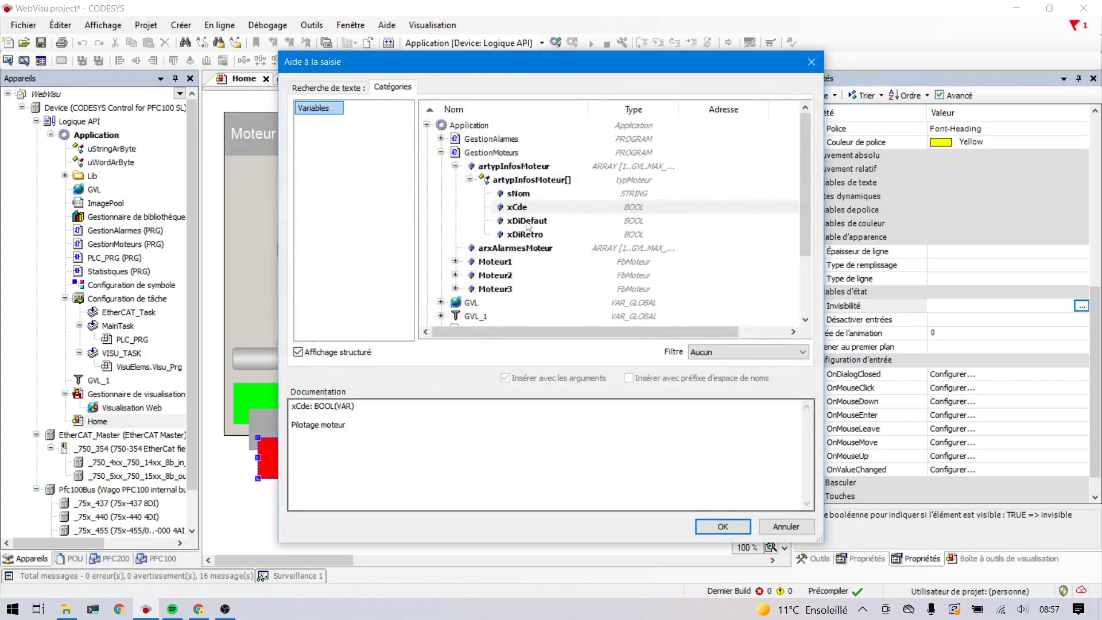
{"action": "double_click", "coordinate": [494, 252]}
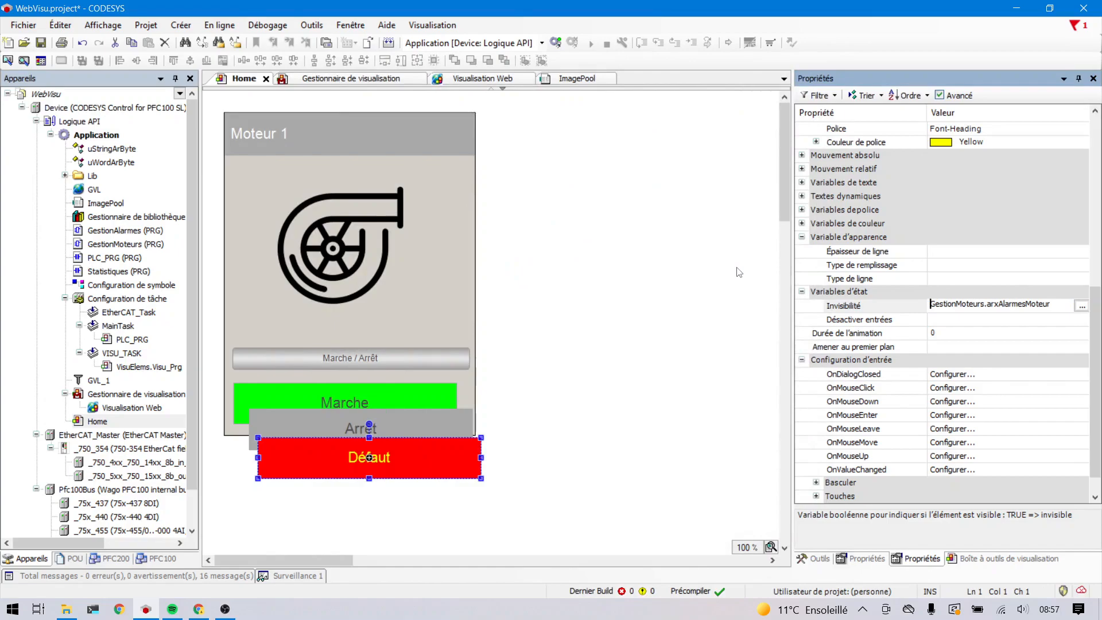
{"action": "type", "text": "not"}
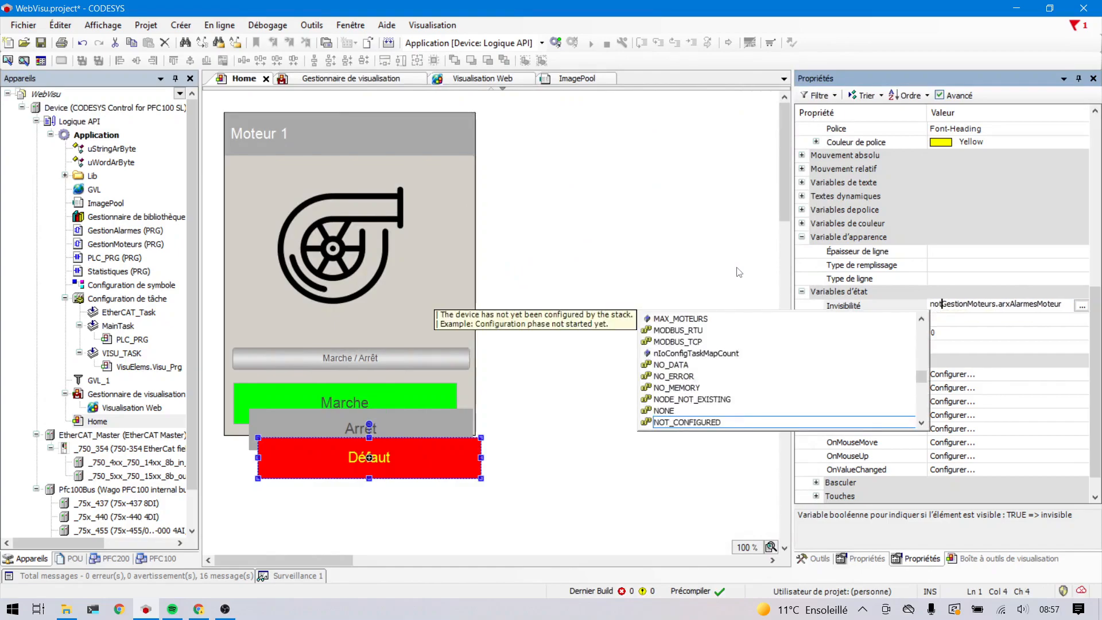
{"action": "key", "text": "Return"}
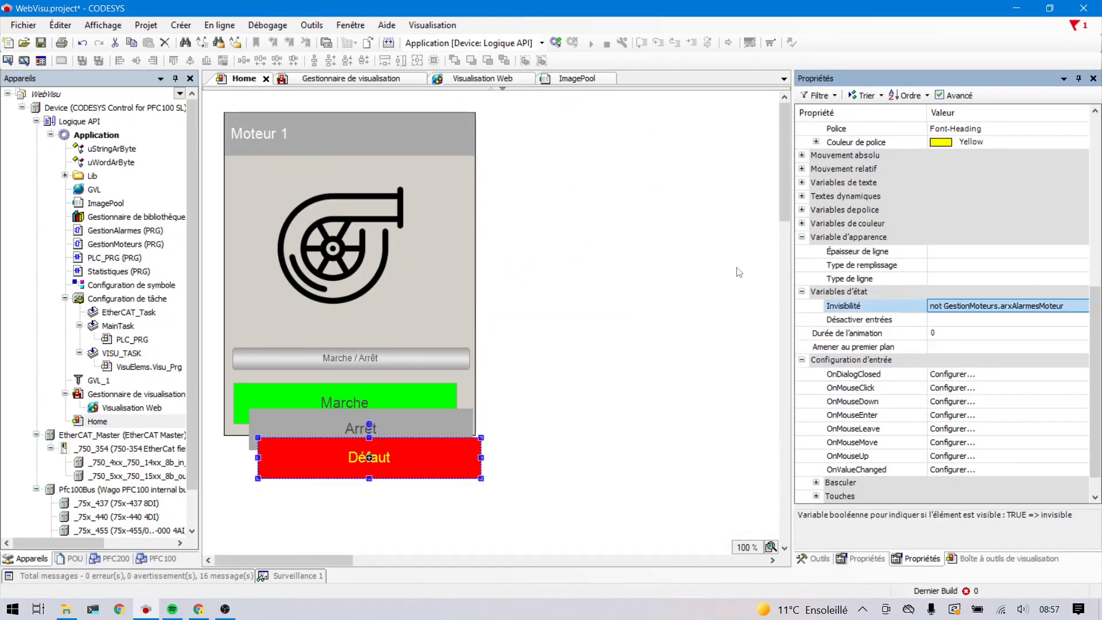
{"action": "left_click", "coordinate": [1019, 306]}
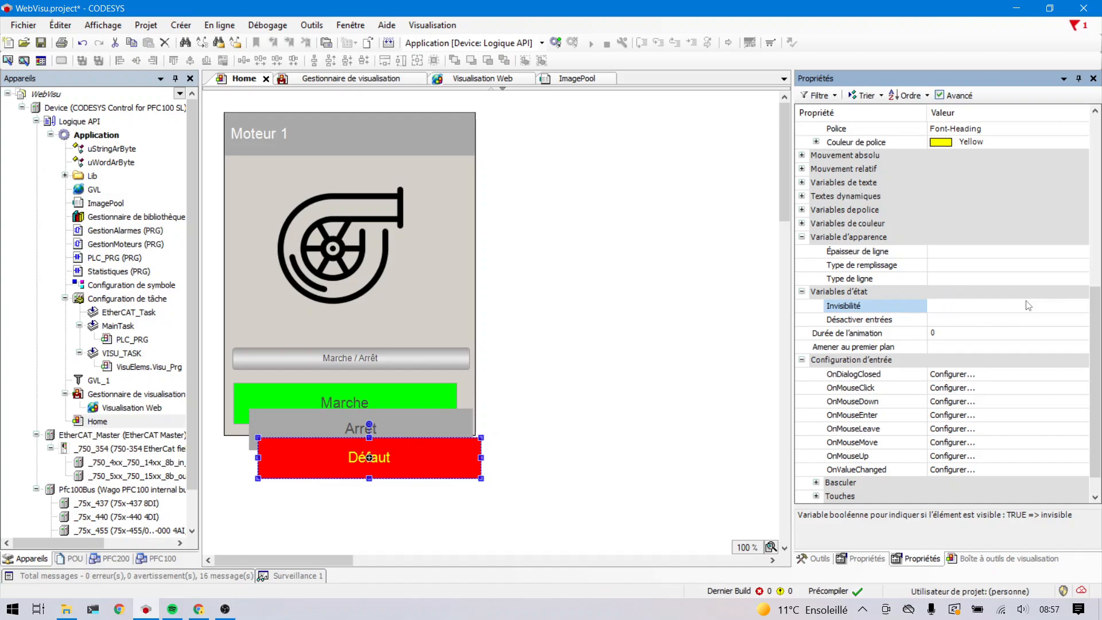
{"action": "left_click", "coordinate": [1069, 303]}
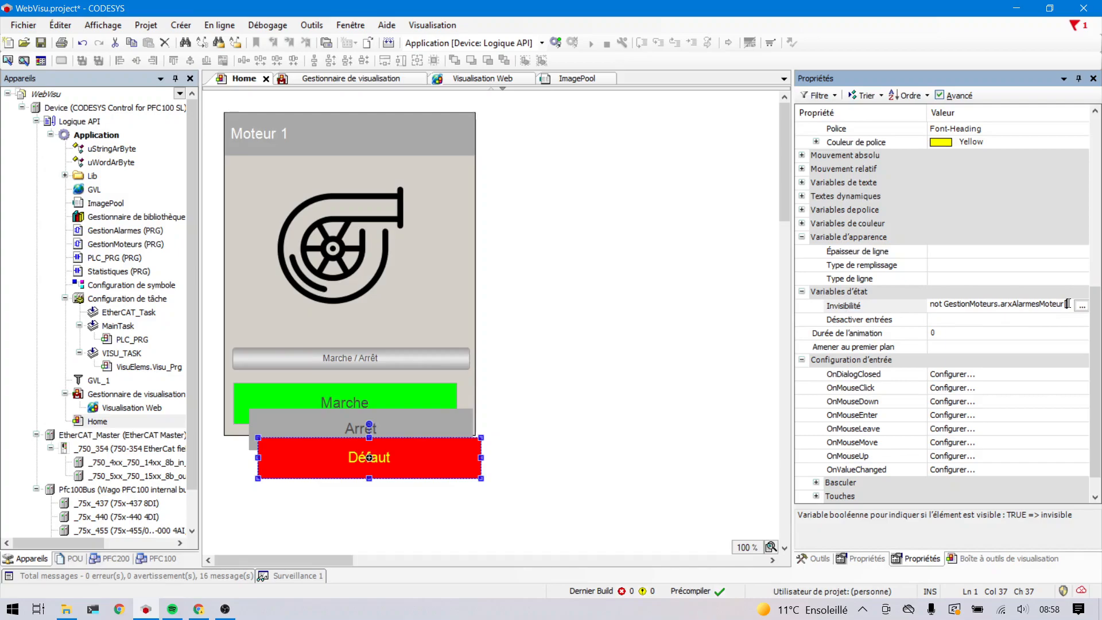
- Set the width of the "Arrêt" and "Défaut" rectangles to 330 and stack "Arrêt" with the "Marche" rectangle
{"action": "left_click", "coordinate": [360, 429]}
{"action": "left_click", "coordinate": [361, 430]}
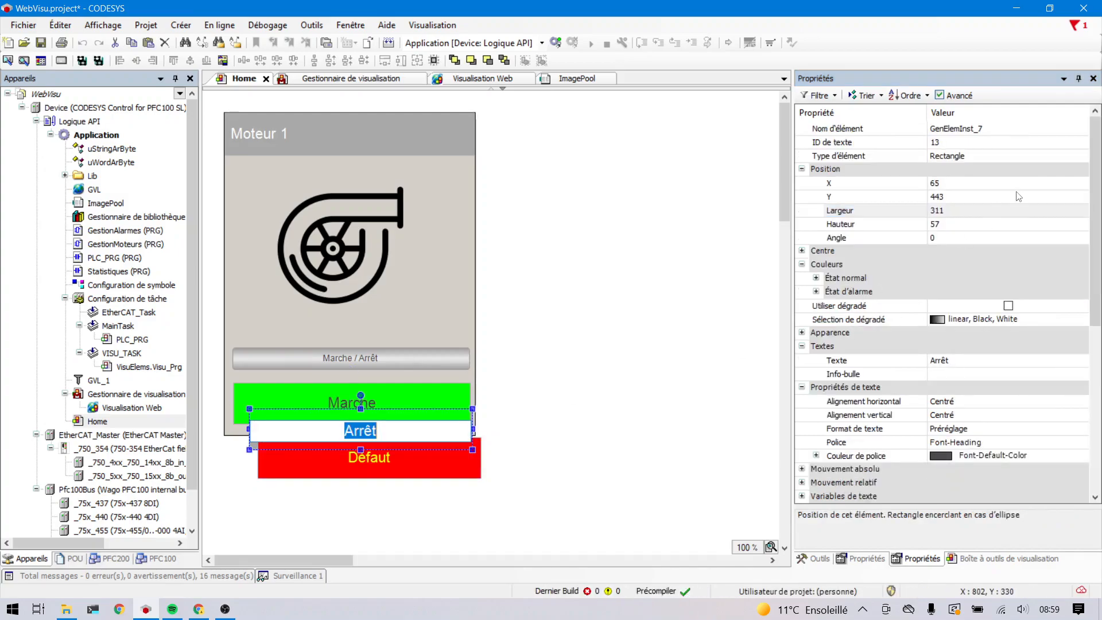
{"action": "left_click", "coordinate": [980, 200]}
{"action": "left_click", "coordinate": [977, 210]}
{"action": "left_click", "coordinate": [977, 209]}
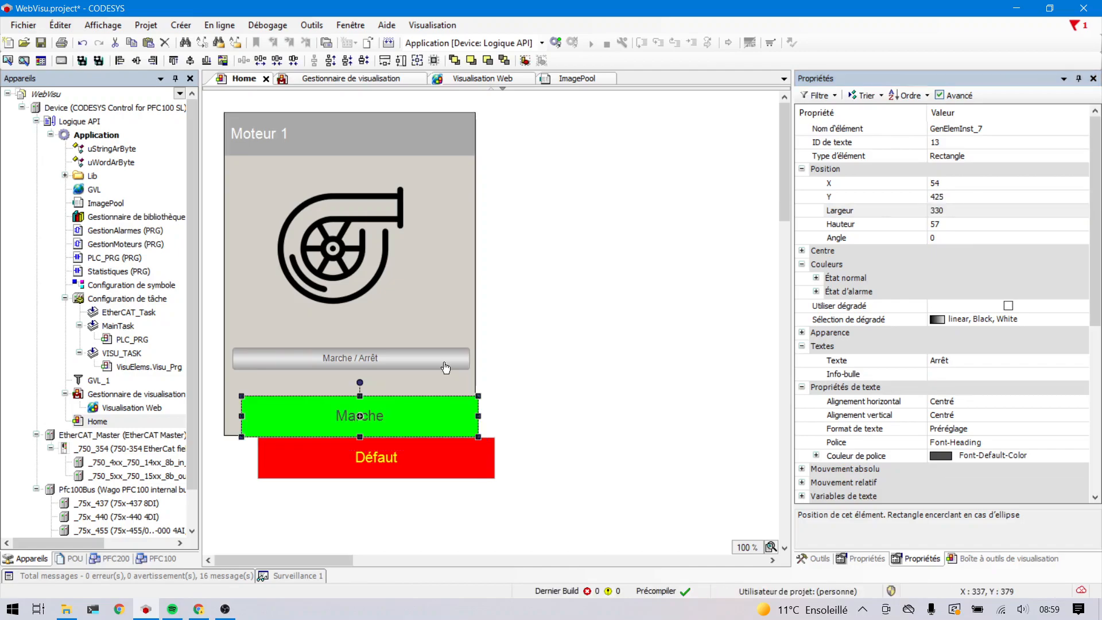
- Align all elements of the "Moteur 1" panel on a common horizontal centre
{"action": "left_click", "coordinate": [510, 525]}
{"action": "left_click_drag", "start_coordinate": [587, 538], "coordinate": [210, 104]}
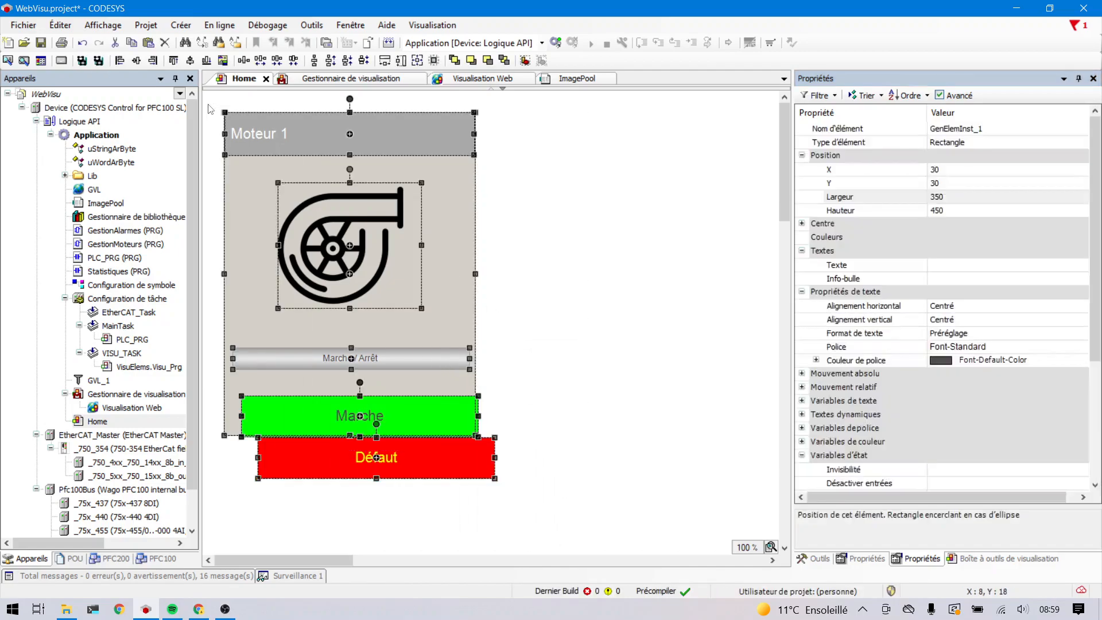
{"action": "left_click", "coordinate": [191, 60]}
{"action": "left_click", "coordinate": [525, 404]}
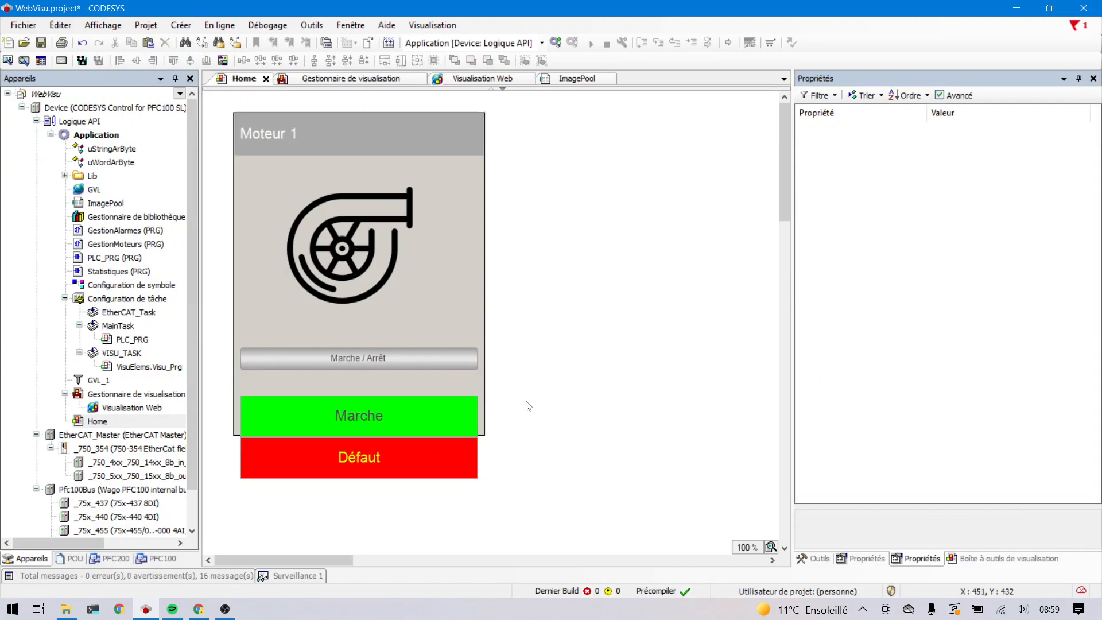
- Group the stacked "Marche" and "Arrêt" rectangles
{"action": "left_click_drag", "start_coordinate": [528, 505], "coordinate": [227, 344]}
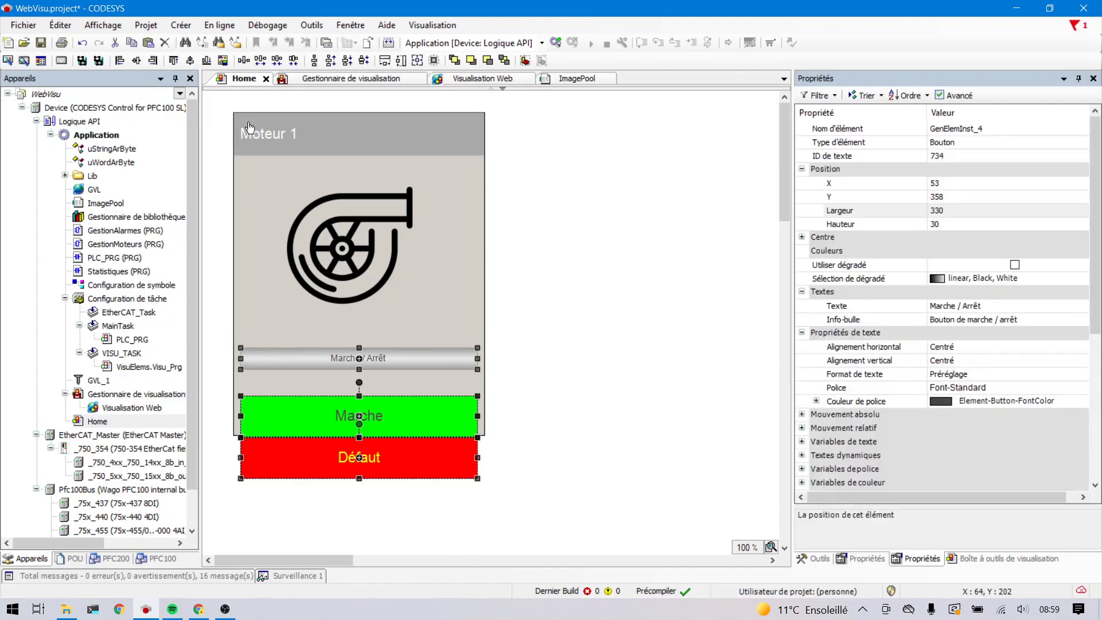
{"action": "left_click_drag", "start_coordinate": [602, 459], "coordinate": [188, 384]}
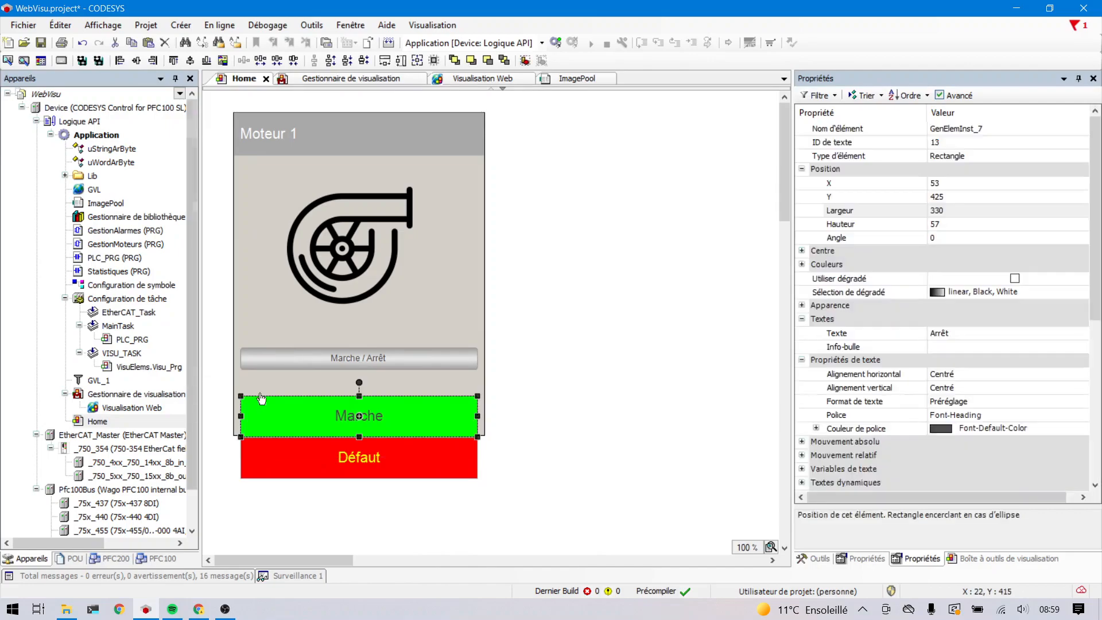
{"action": "right_click", "coordinate": [287, 412]}
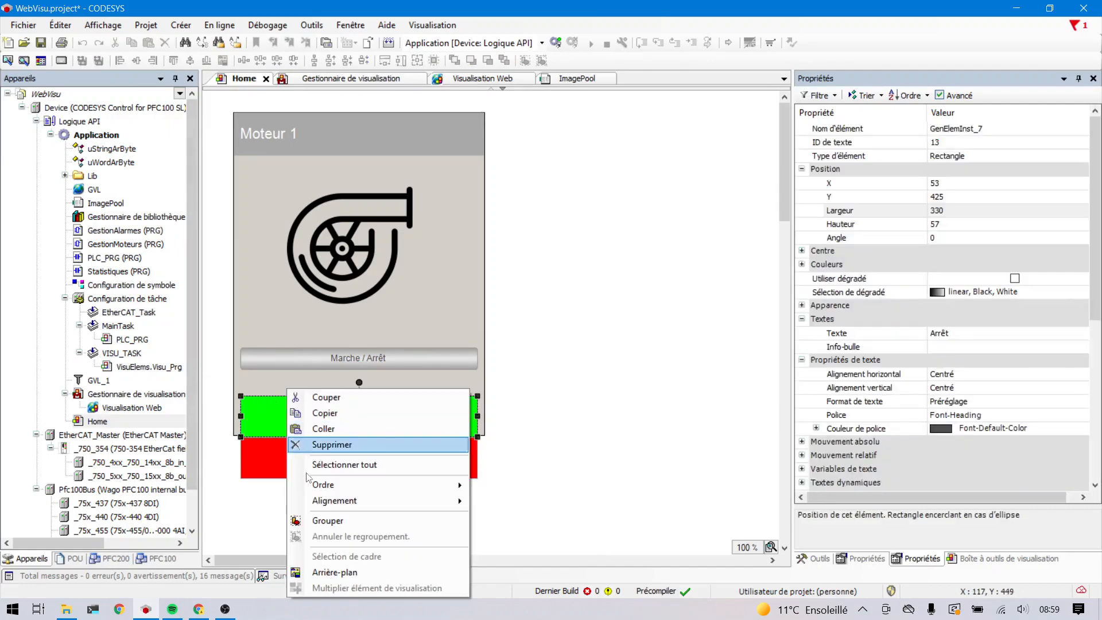
{"action": "left_click", "coordinate": [318, 520]}
- Equalize the vertical spacing of the Marche / Arrêt button, grouped rectangles and "Défaut", and nudge all three up, bringing the button to Y 352
{"action": "left_click_drag", "start_coordinate": [590, 532], "coordinate": [216, 332]}
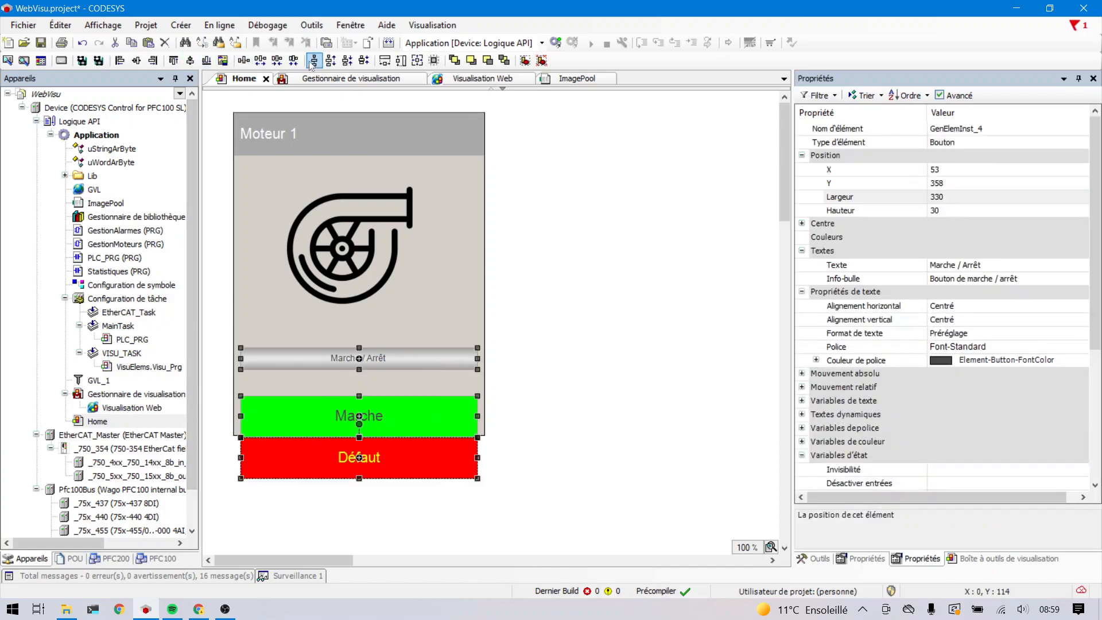
{"action": "left_click", "coordinate": [330, 61]}
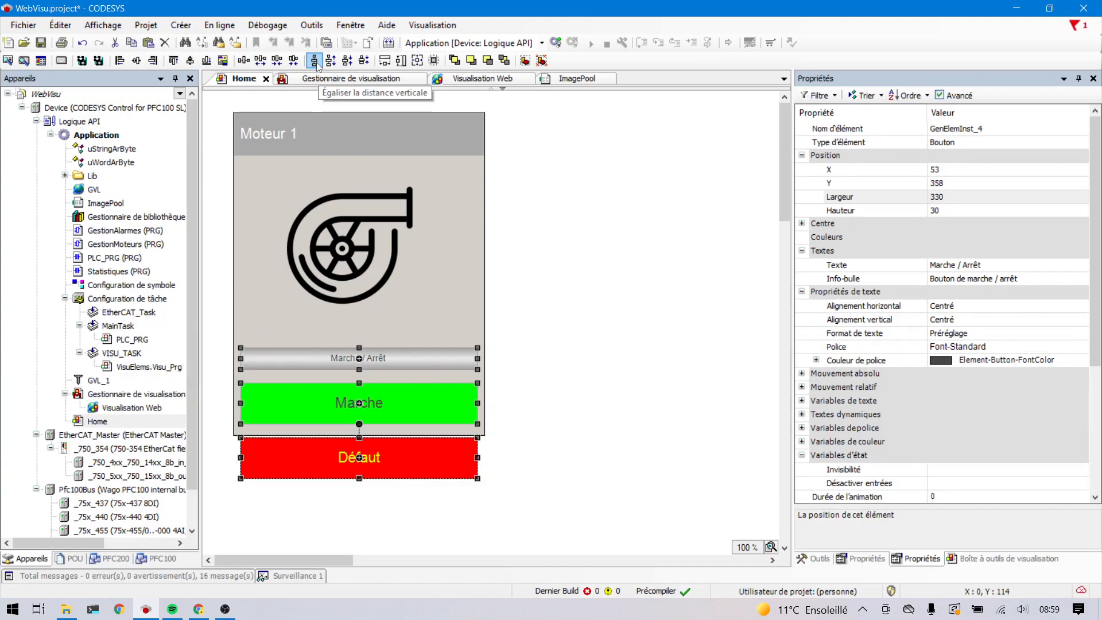
{"action": "key", "text": "Up"}
{"action": "key", "text": "Up"}
{"action": "key", "text": "Up"}
{"action": "key", "text": "Up"}
{"action": "key", "text": "Up"}
{"action": "key", "text": "Up"}
{"action": "key", "text": "Up"}
{"action": "key", "text": "Up"}
{"action": "key", "text": "Up"}
{"action": "key", "text": "Up"}
{"action": "key", "text": "Up"}
{"action": "key", "text": "Up"}
{"action": "key", "text": "Up"}
{"action": "key", "text": "Up"}
{"action": "key", "text": "Up"}
{"action": "key", "text": "Up"}
{"action": "key", "text": "Up"}
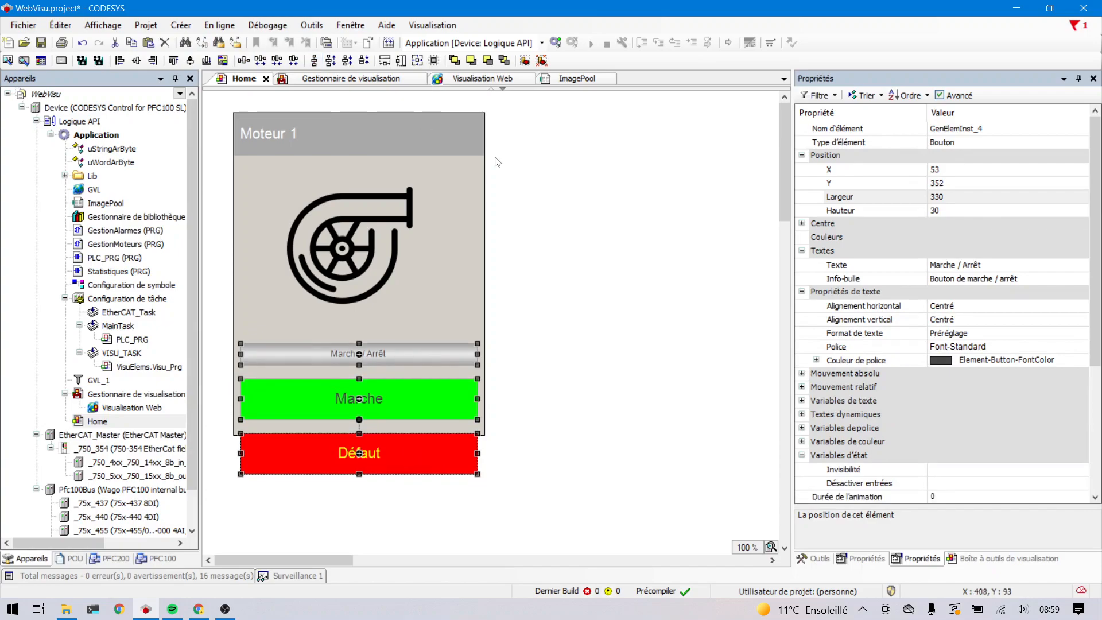
- Move the Marche / Arrêt button, the grouped status rectangles and "Défaut" up together, bringing the button to Y 286
{"action": "key", "text": "Up"}
{"action": "key", "text": "Up"}
{"action": "key", "text": "Up"}
{"action": "key", "text": "Up"}
{"action": "key", "text": "Up"}
{"action": "key", "text": "Up"}
{"action": "key", "text": "Up"}
{"action": "key", "text": "Up"}
{"action": "key", "text": "Up"}
{"action": "key", "text": "Up"}
{"action": "key", "text": "Up"}
{"action": "key", "text": "Up"}
{"action": "key", "text": "Up"}
{"action": "key", "text": "Up"}
{"action": "key", "text": "Up"}
{"action": "key", "text": "Up"}
{"action": "key", "text": "Up"}
{"action": "key", "text": "Up"}
{"action": "key", "text": "Up"}
{"action": "key", "text": "Up"}
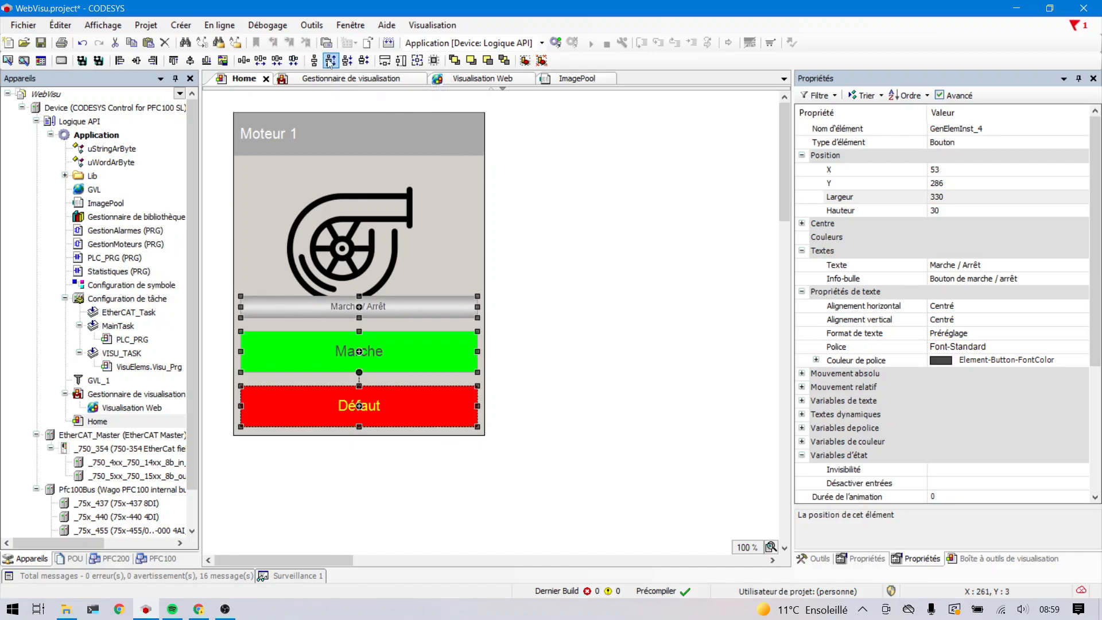
- Reduce the vertical spacing between the button, the grouped status rectangles and "Défaut", bringing the button to Y 307, and deselect them
{"action": "left_click", "coordinate": [346, 61]}
{"action": "left_click", "coordinate": [347, 61]}
{"action": "left_click", "coordinate": [347, 61]}
{"action": "left_click", "coordinate": [347, 61]}
{"action": "left_click", "coordinate": [347, 61]}
{"action": "left_click", "coordinate": [347, 61]}
{"action": "left_click", "coordinate": [347, 61]}
{"action": "left_click", "coordinate": [347, 61]}
{"action": "left_click", "coordinate": [347, 61]}
{"action": "left_click", "coordinate": [347, 61]}
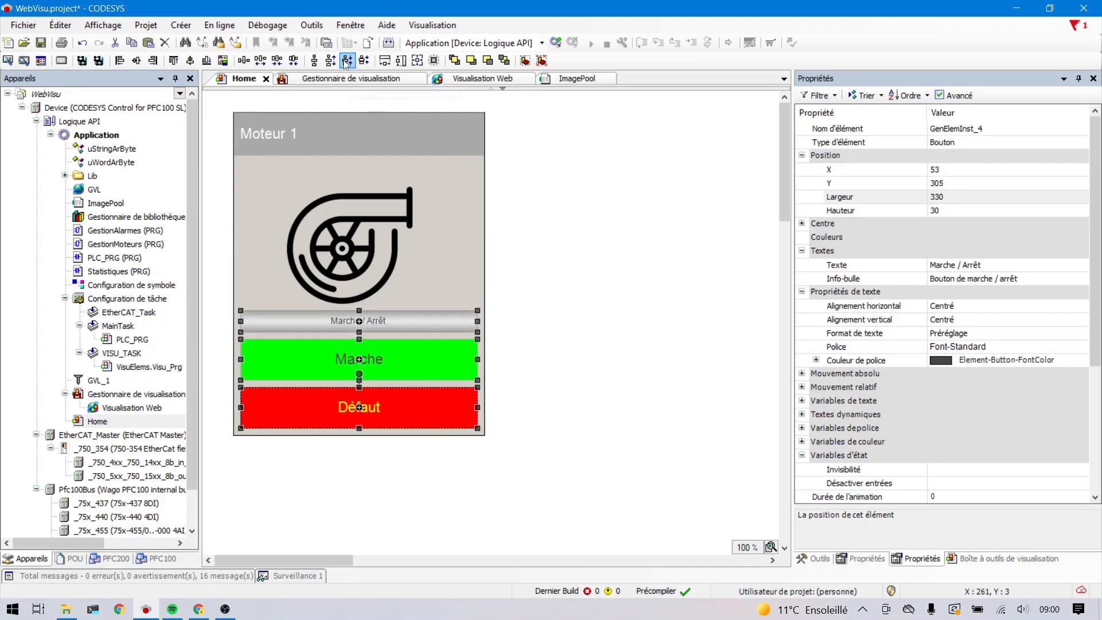
{"action": "left_click", "coordinate": [347, 61]}
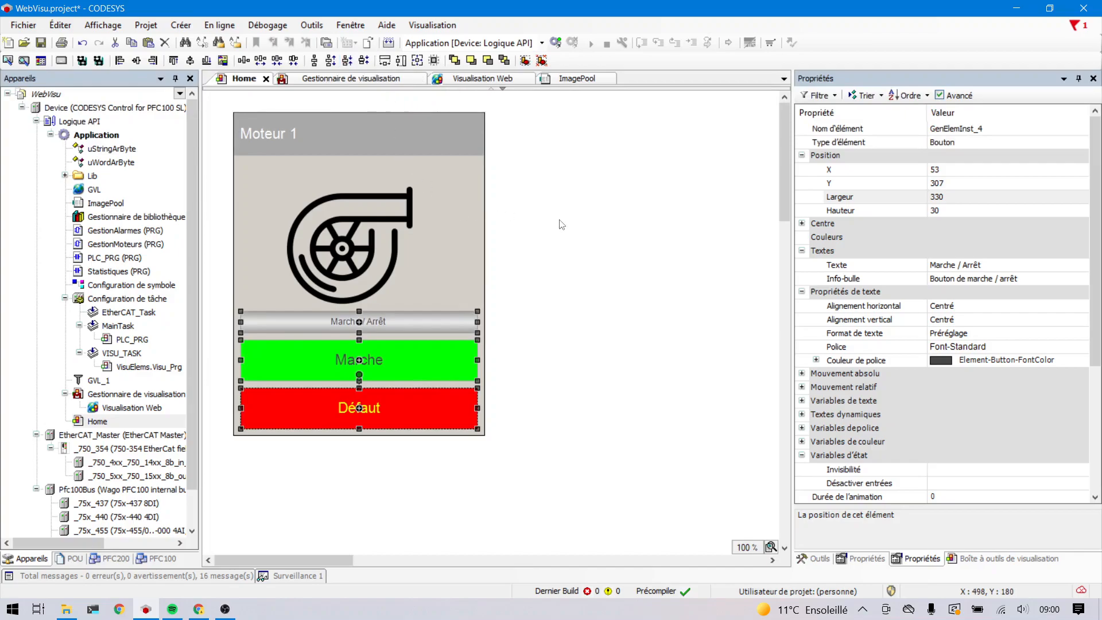
{"action": "left_click", "coordinate": [562, 224]}
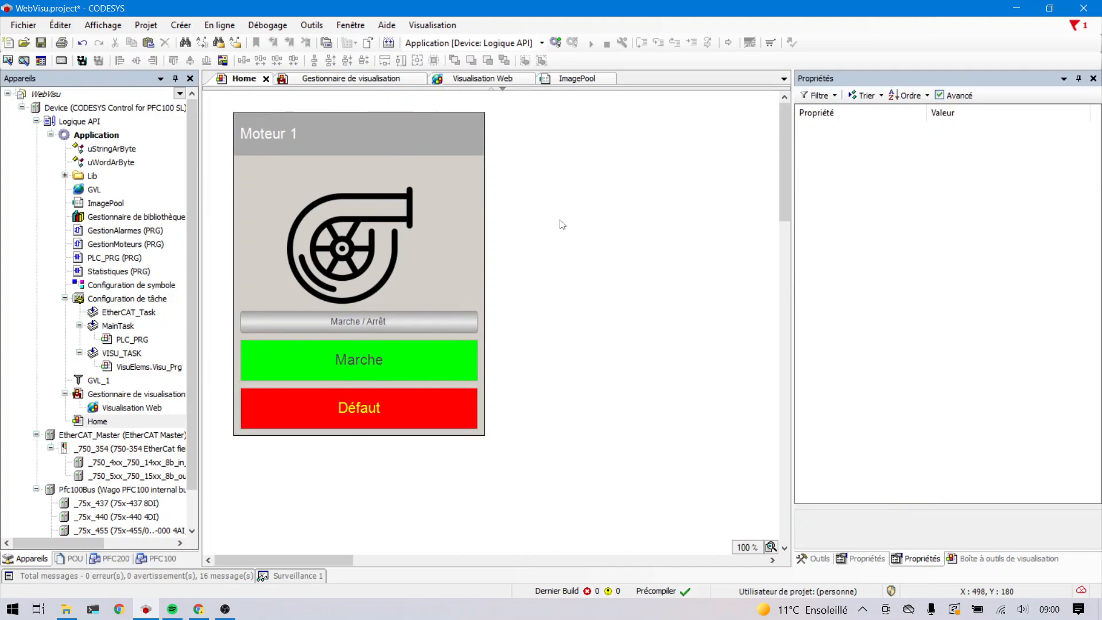
- Start the application online on the controller and operate the Marche / Arrêt button twice in the Home visualization
{"action": "left_click", "coordinate": [204, 24]}
{"action": "key", "text": "Escape"}
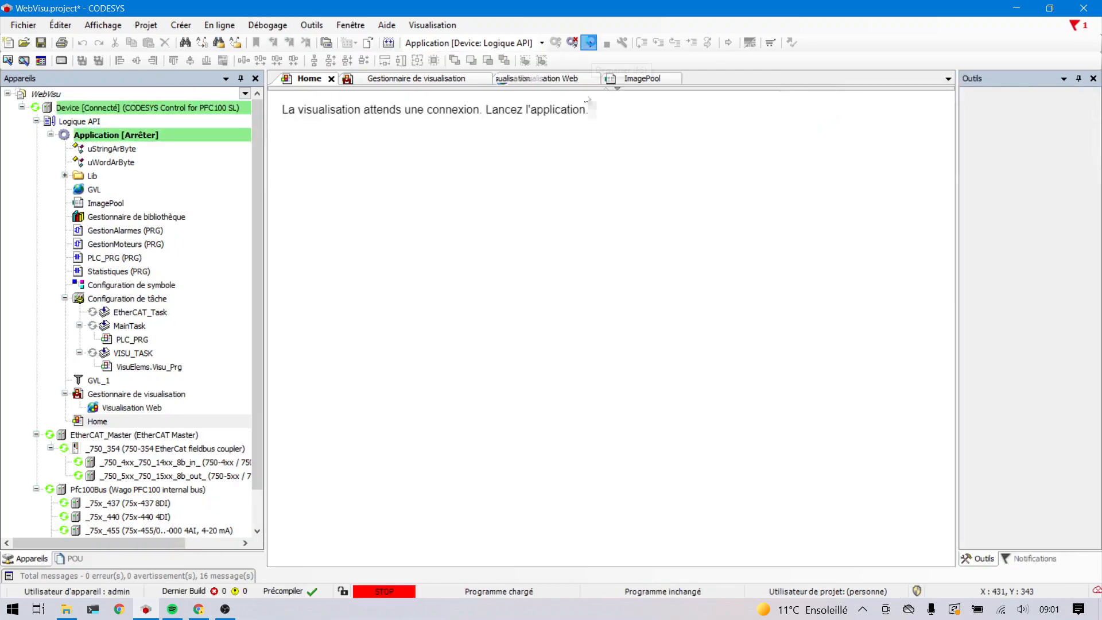
{"action": "left_click", "coordinate": [593, 44]}
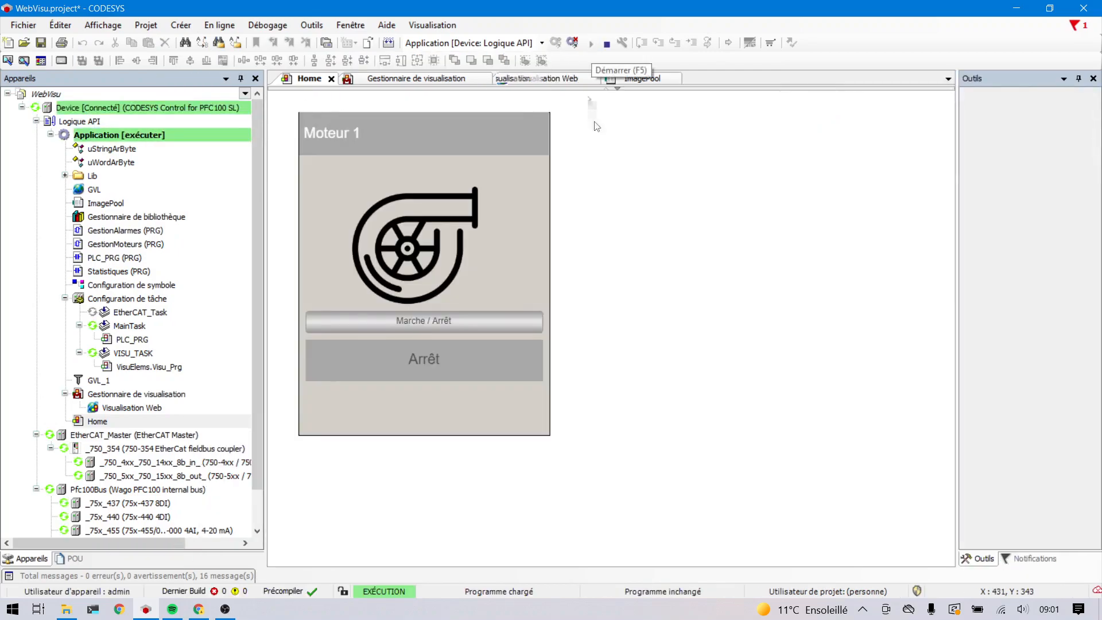
{"action": "left_click", "coordinate": [447, 324]}
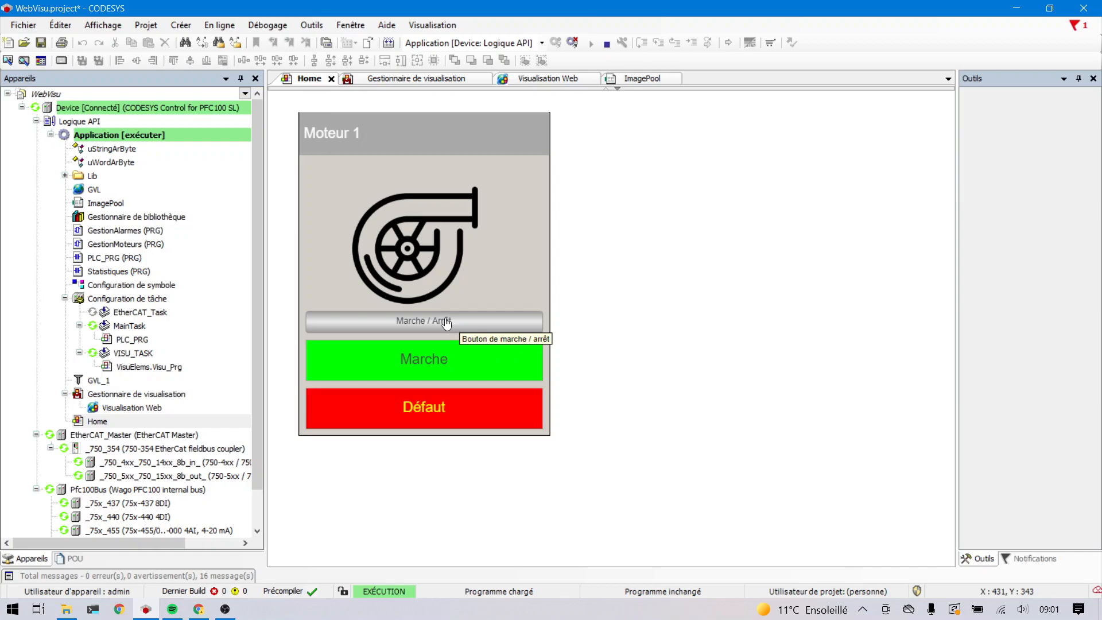
{"action": "left_click", "coordinate": [447, 324]}
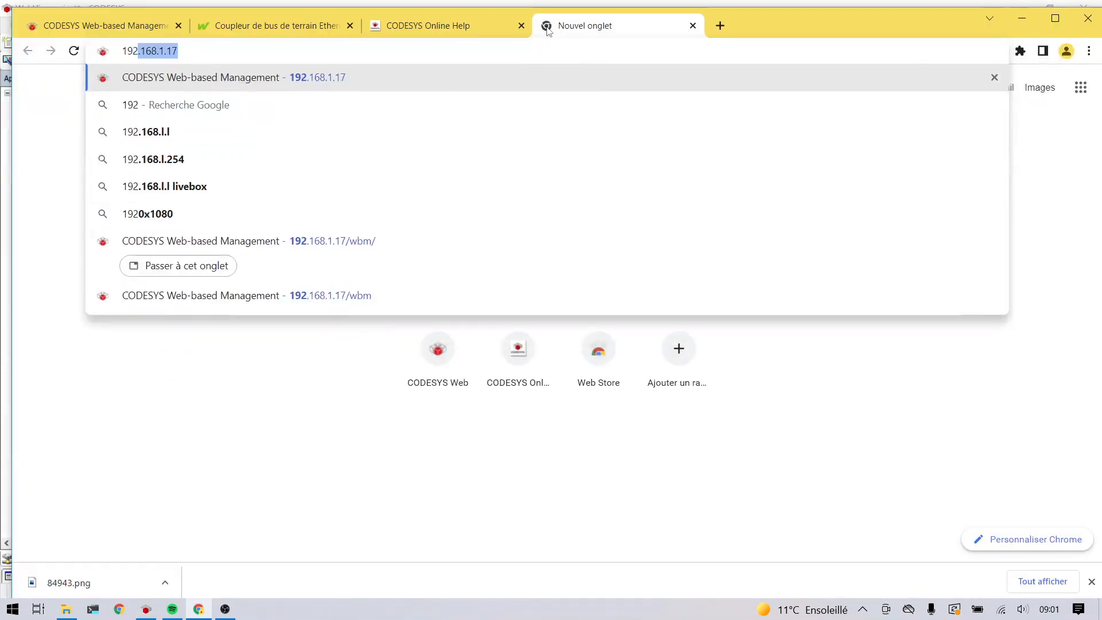
- Switch to Chrome and open the web visualization at 192.168.1.17:8080 in a new tab
{"action": "type", "text": "16"}
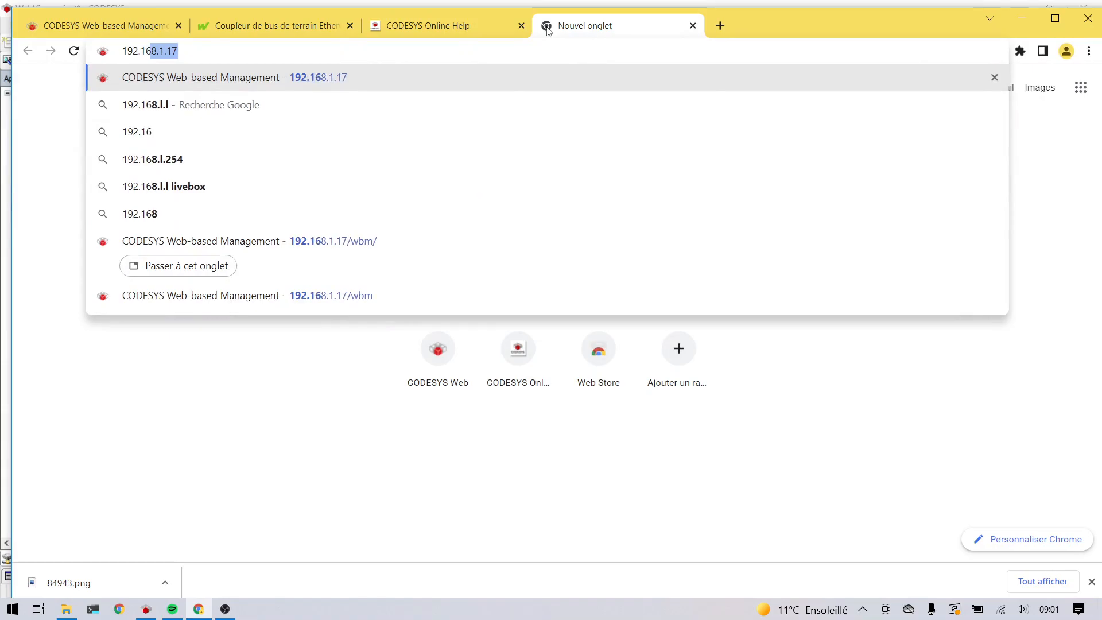
{"action": "type", "text": "8.1.17"}
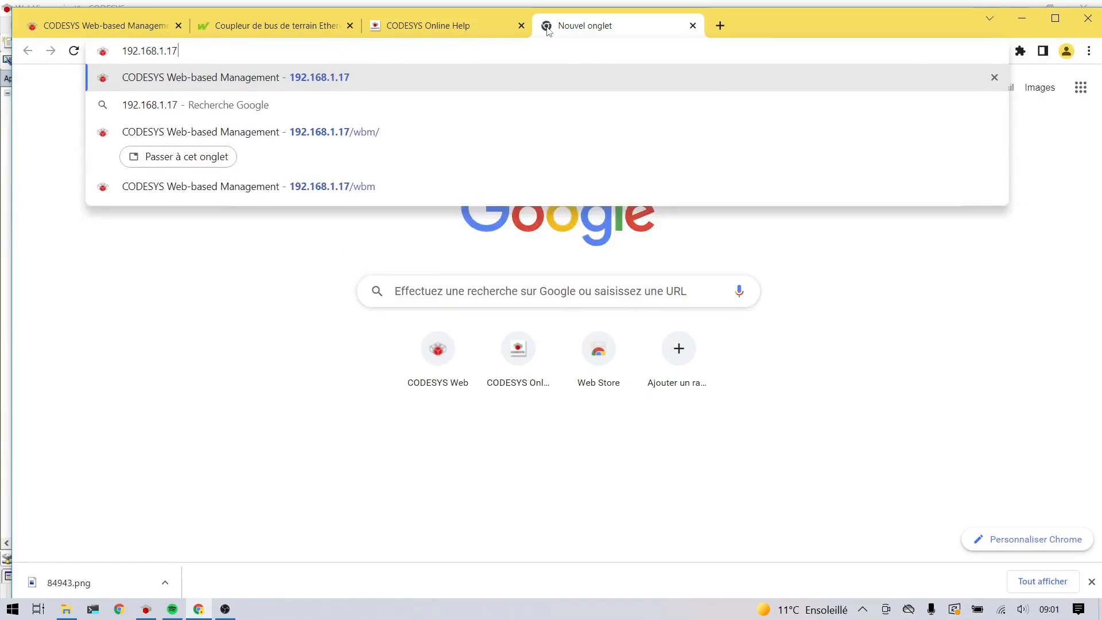
{"action": "type", "text": ":8080"}
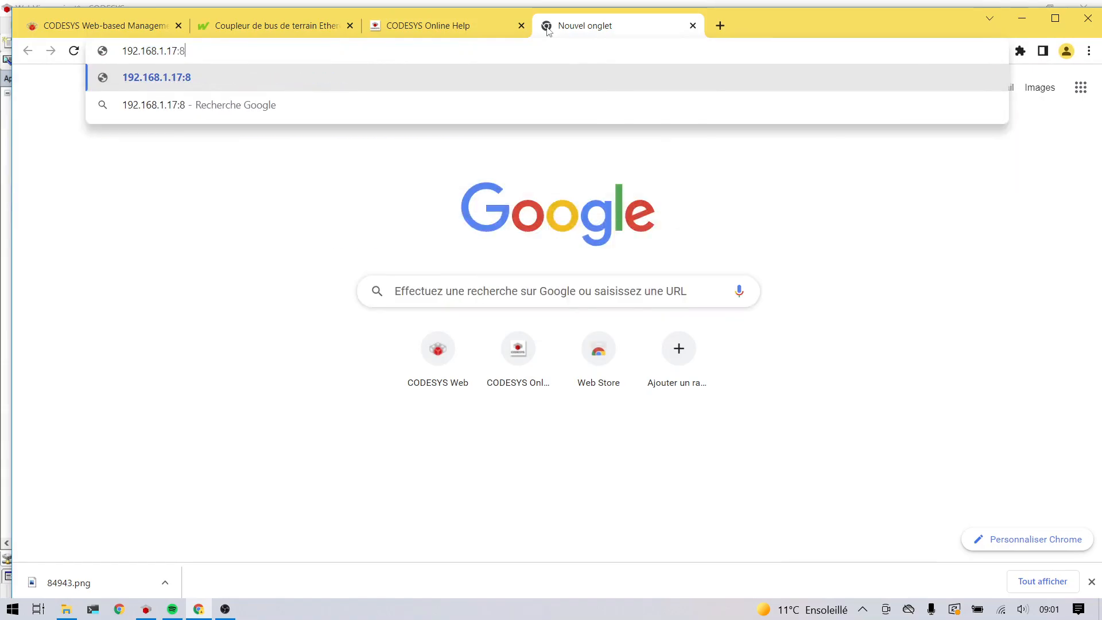
{"action": "key", "text": "Return"}
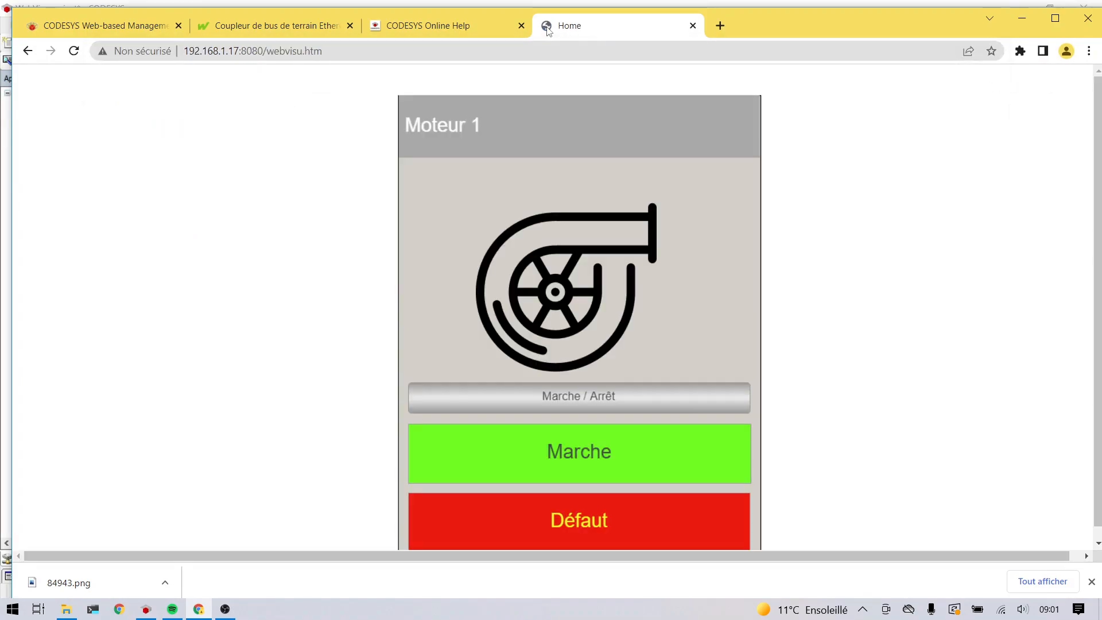
- Close the browser's downloads bar and operate the Marche / Arrêt button twice on the "Moteur 1" web page
{"action": "left_click", "coordinate": [1091, 582]}
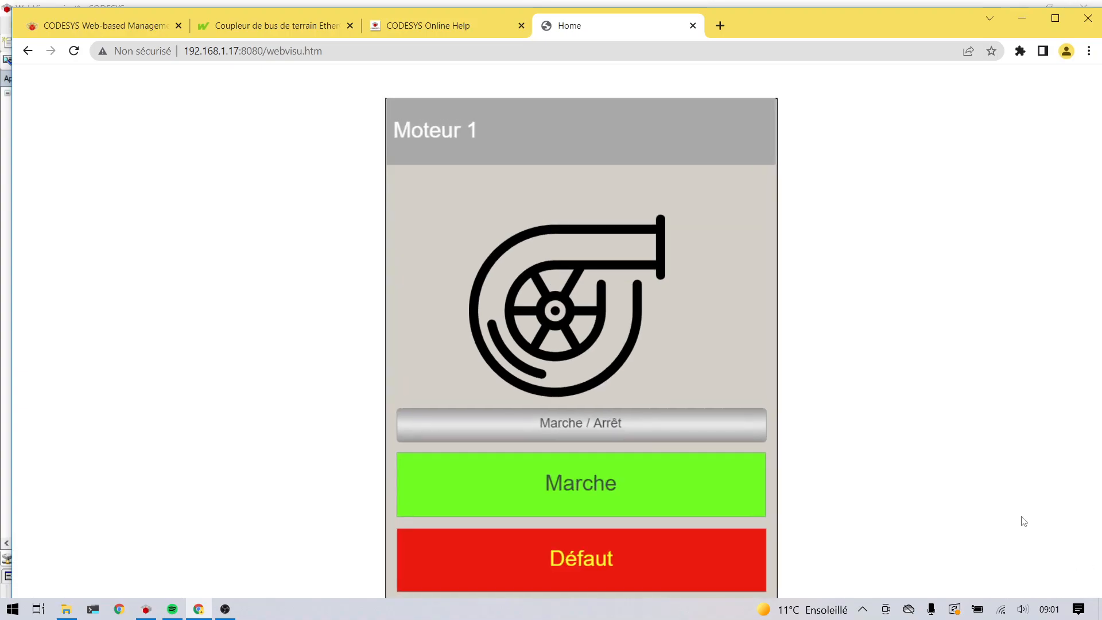
{"action": "left_click", "coordinate": [630, 428]}
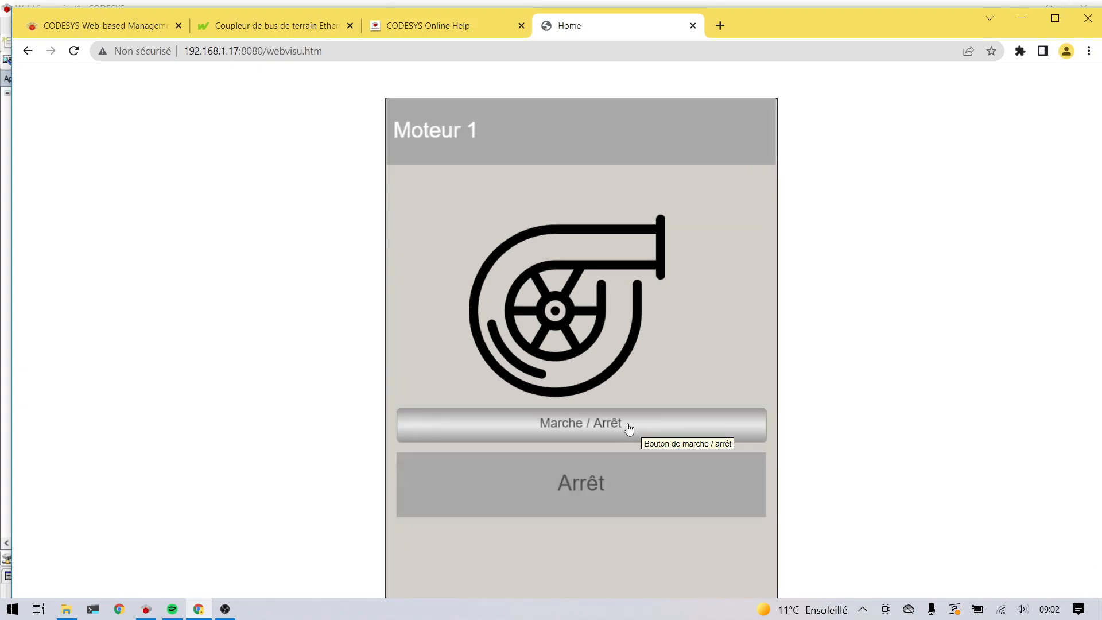
{"action": "left_click", "coordinate": [629, 429]}
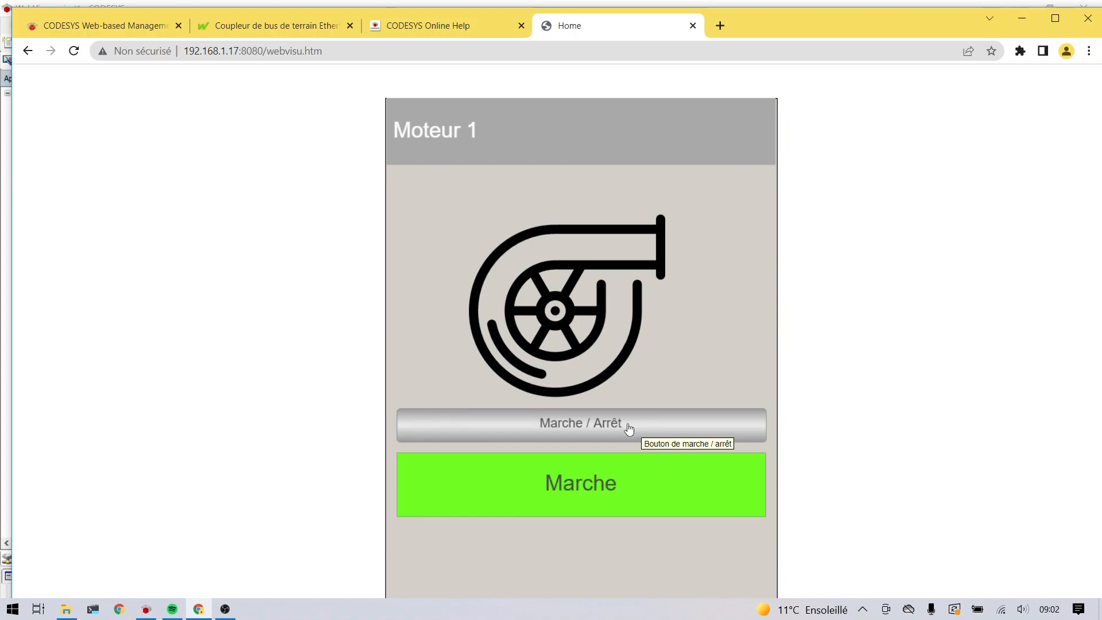